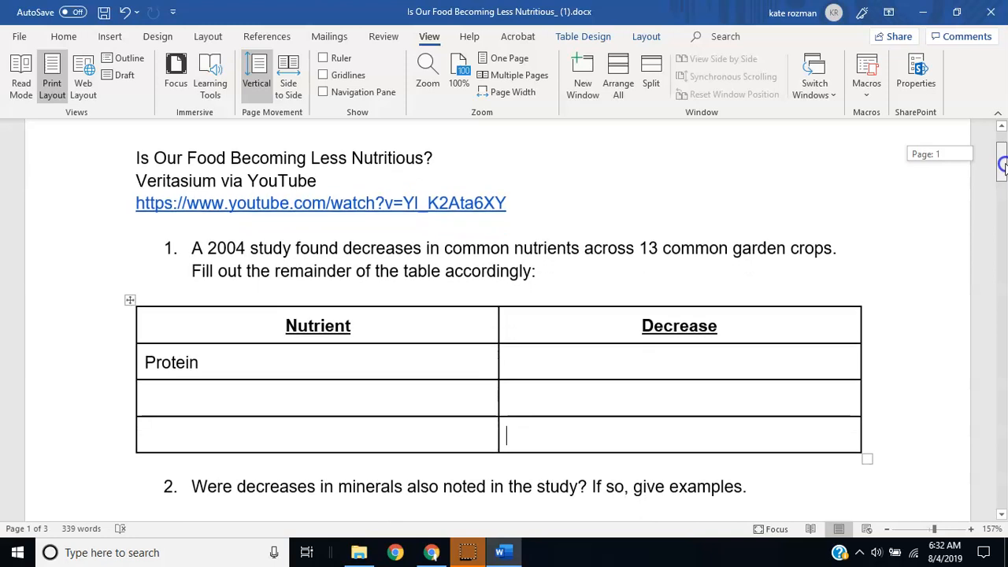
Make the title line "Is Our Food Becoming Less Nutritious?" bold.
left_click_drag(441, 180, 135, 186)
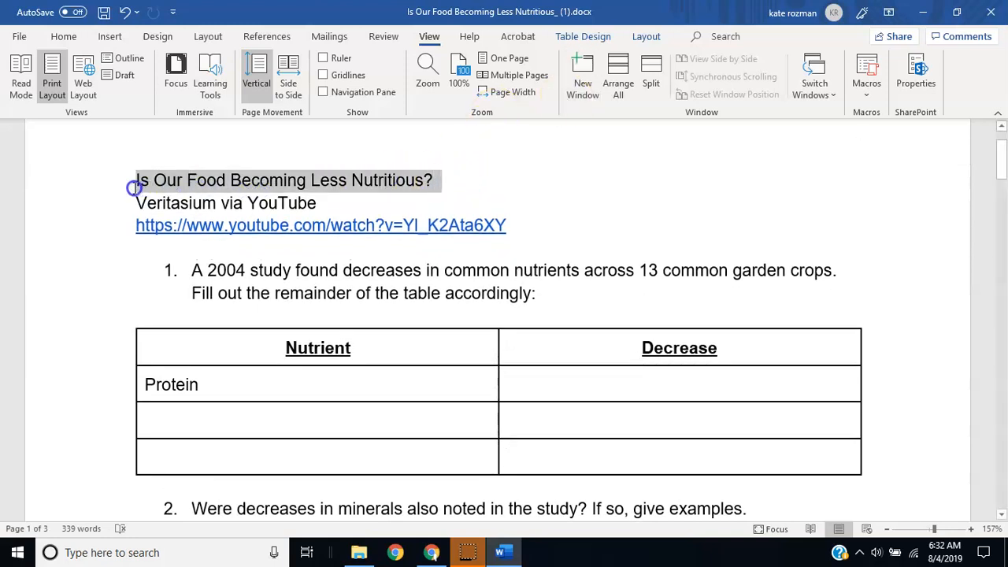
left_click(61, 40)
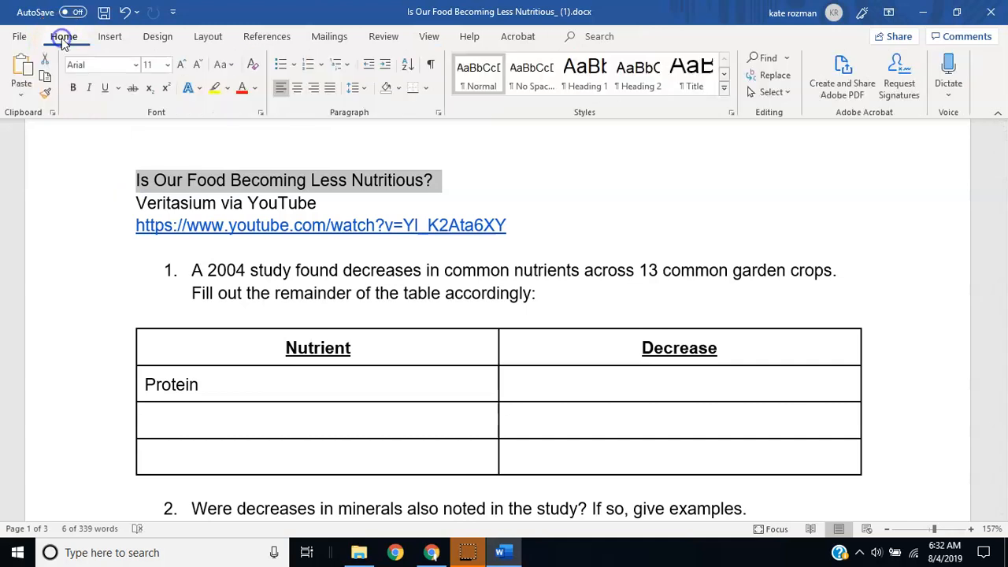
left_click(73, 88)
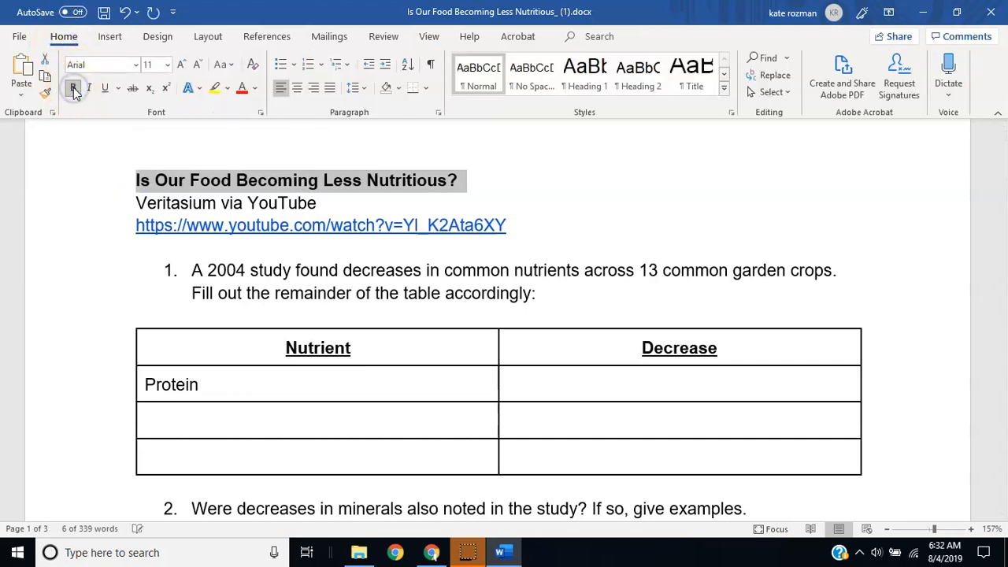
Enter 38% in the last row of the nutrient table's Decrease column.
left_click(262, 292)
left_click(232, 383)
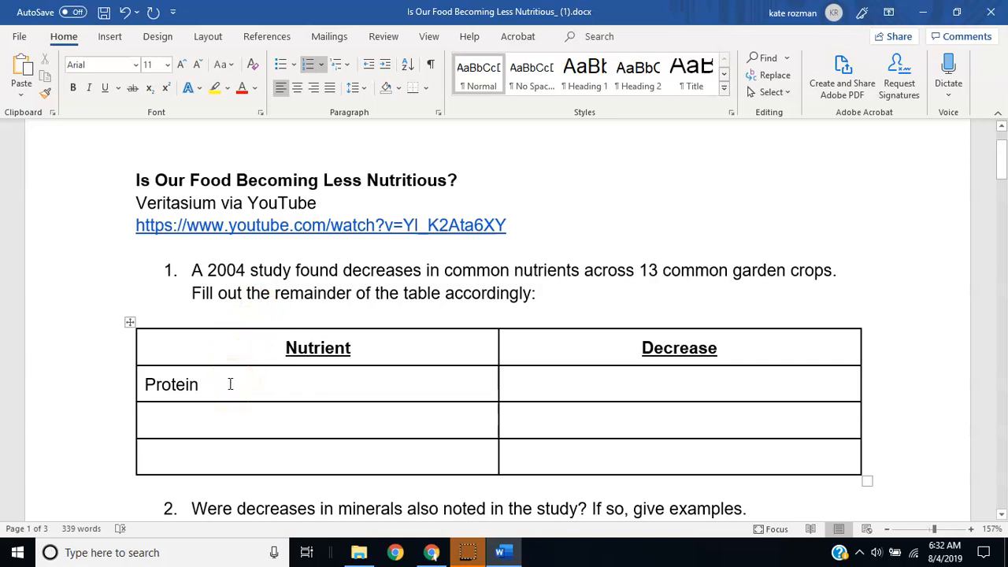
left_click(603, 458)
type("38")
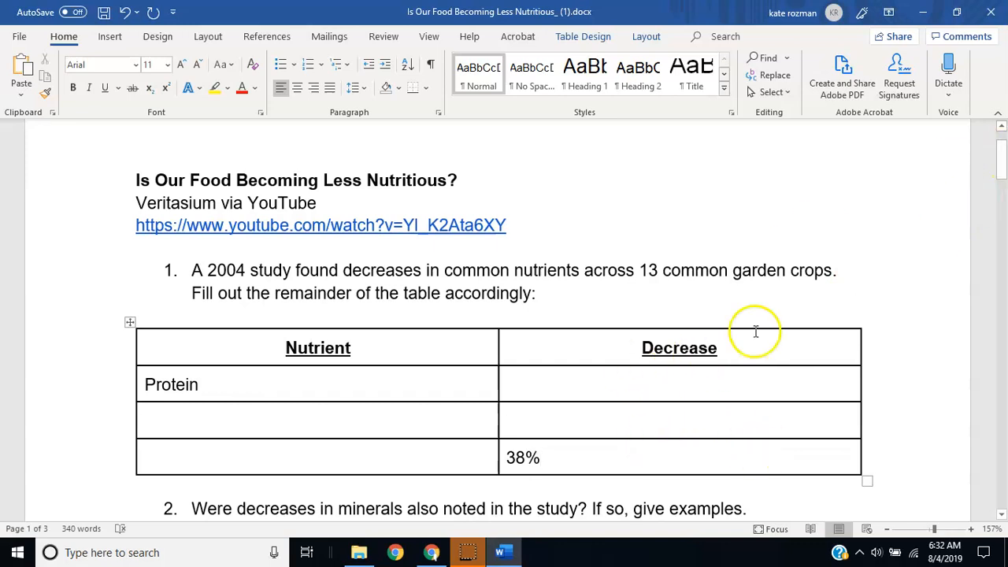
Insert a 1x1 table as an answer box under question 2 and enlarge it with three extra lines.
left_click_drag(1002, 157, 1005, 188)
left_click(195, 276)
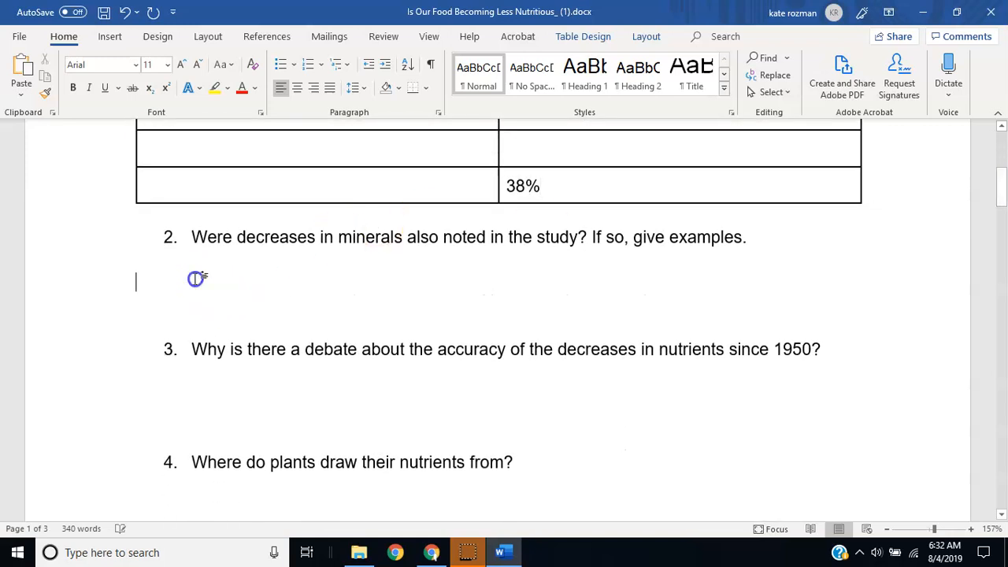
left_click(109, 38)
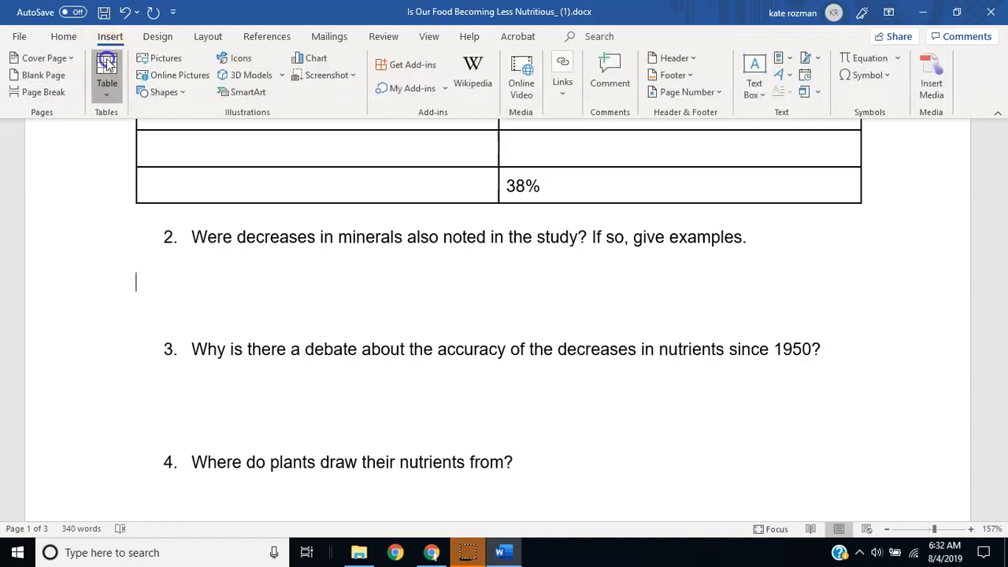
left_click(107, 71)
left_click(101, 136)
key("Return")
key("Return")
key("Return")
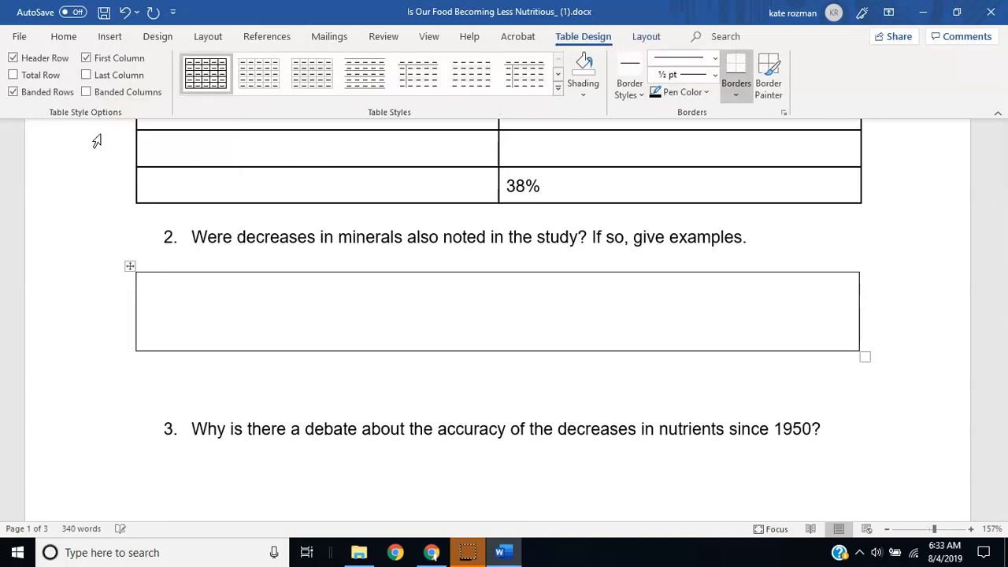
Remove the two surplus blank lines between question 2's answer box and question 3.
left_click(157, 386)
key("Delete")
key("Delete")
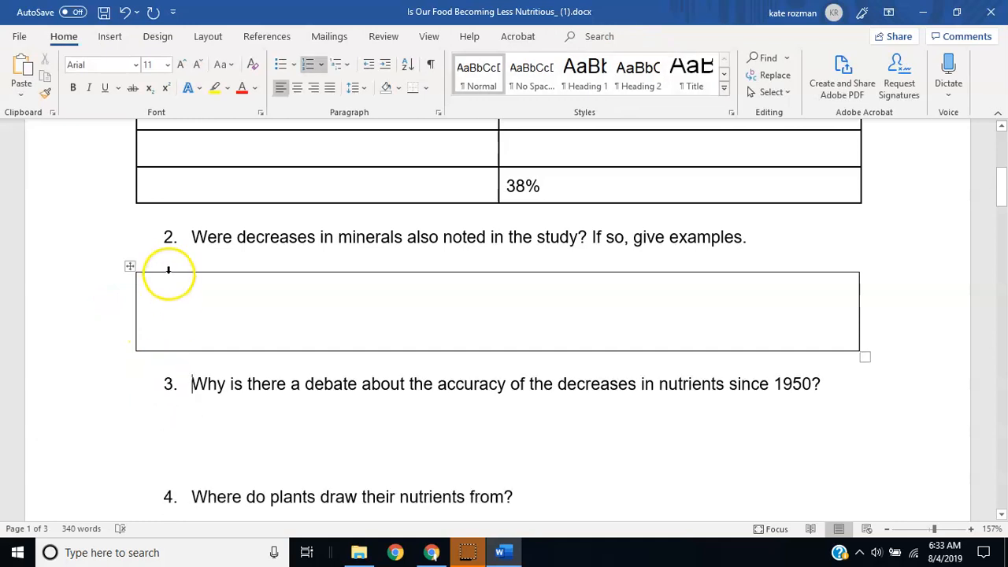
Insert a 1x1 table as an answer box under question 3 and enlarge it with three extra lines.
left_click(181, 422)
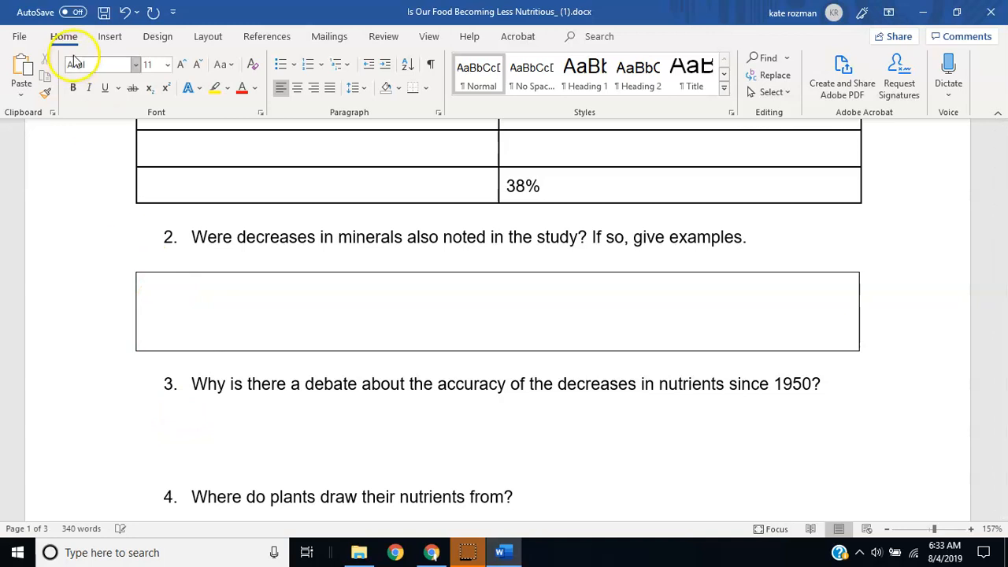
left_click(110, 36)
left_click(111, 71)
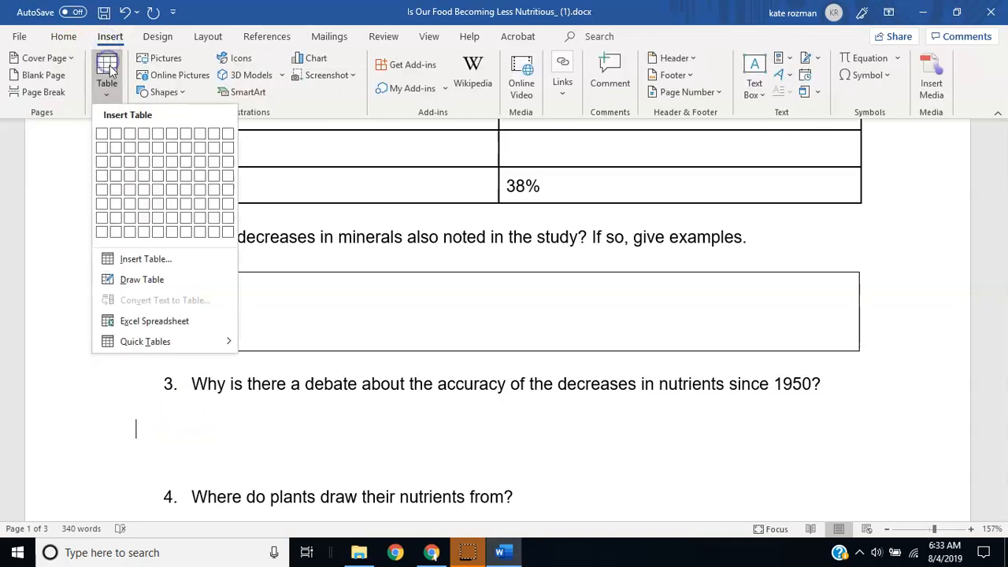
left_click(100, 135)
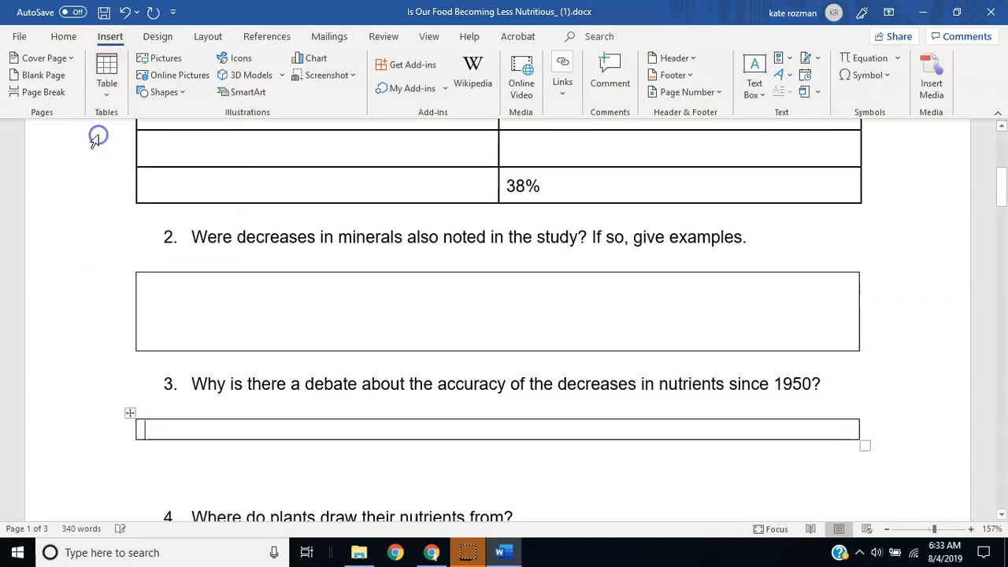
key("Return")
key("Return")
key("Return")
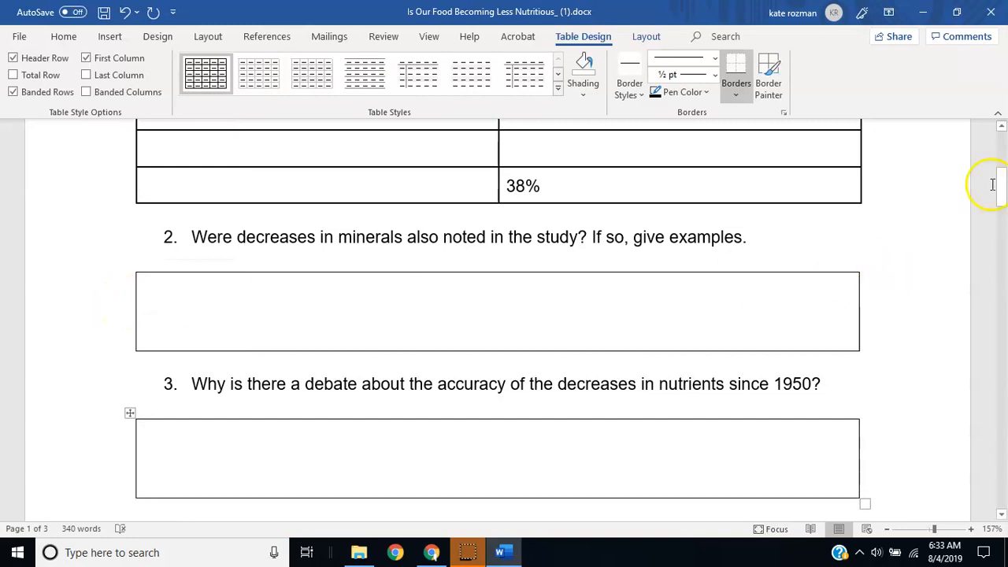
Remove the surplus blank lines around question 4, leaving a single blank line between it and question 5.
left_click_drag(1001, 196, 1002, 216)
left_click(436, 356)
key("BackSpace")
key("BackSpace")
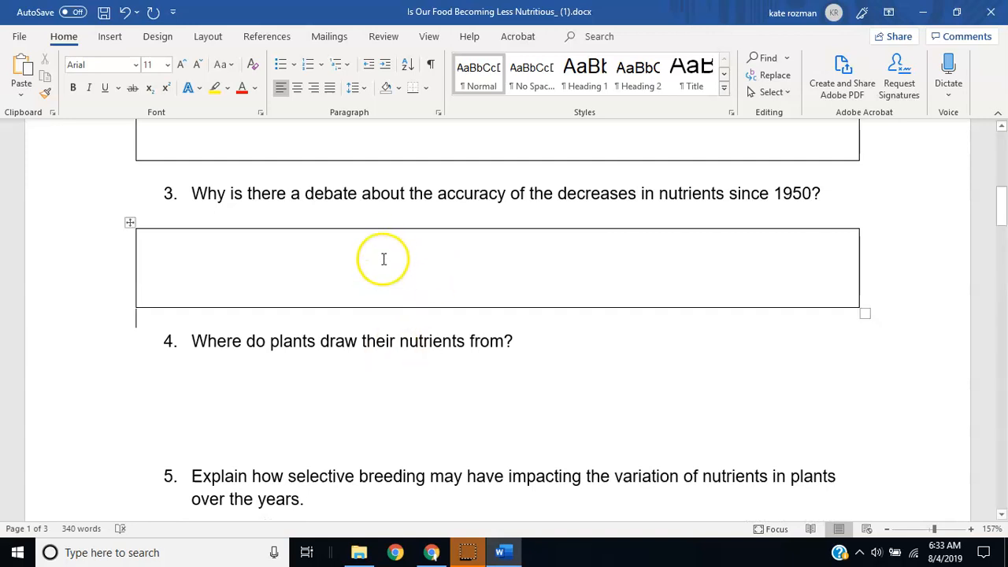
key("BackSpace")
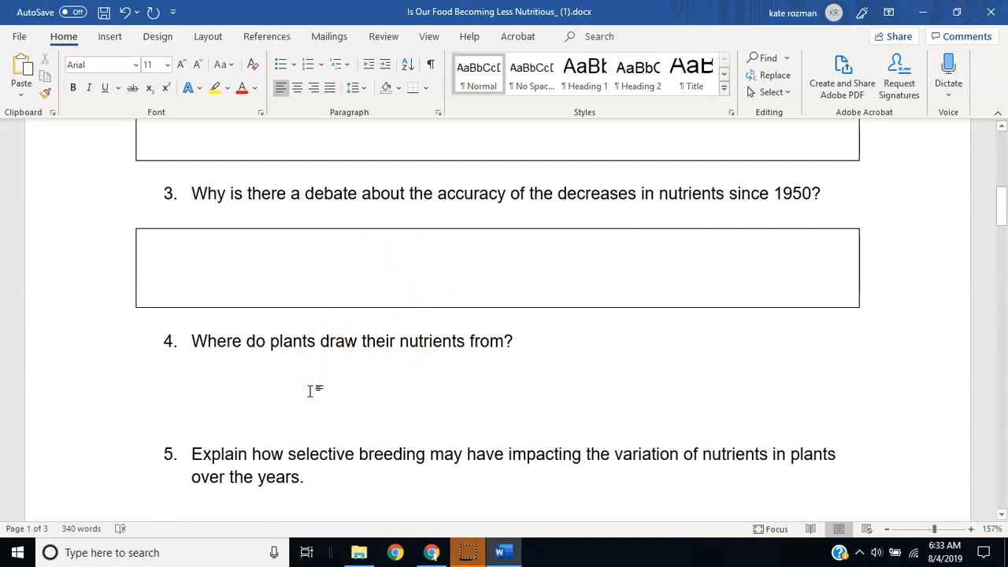
key("Delete")
key("Delete")
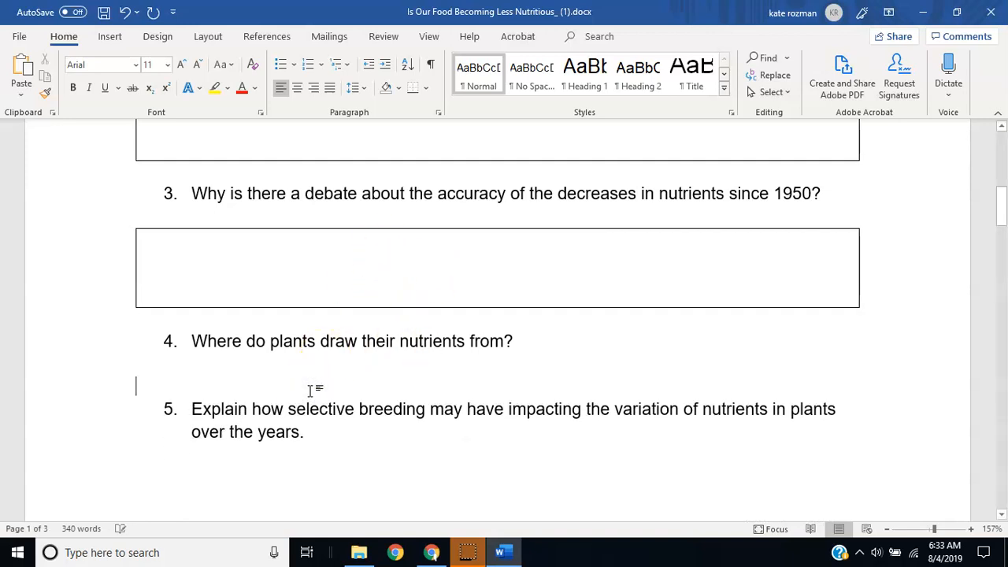
Insert a 1x1 table as an answer box under question 4 and enlarge it with three extra lines.
left_click(111, 37)
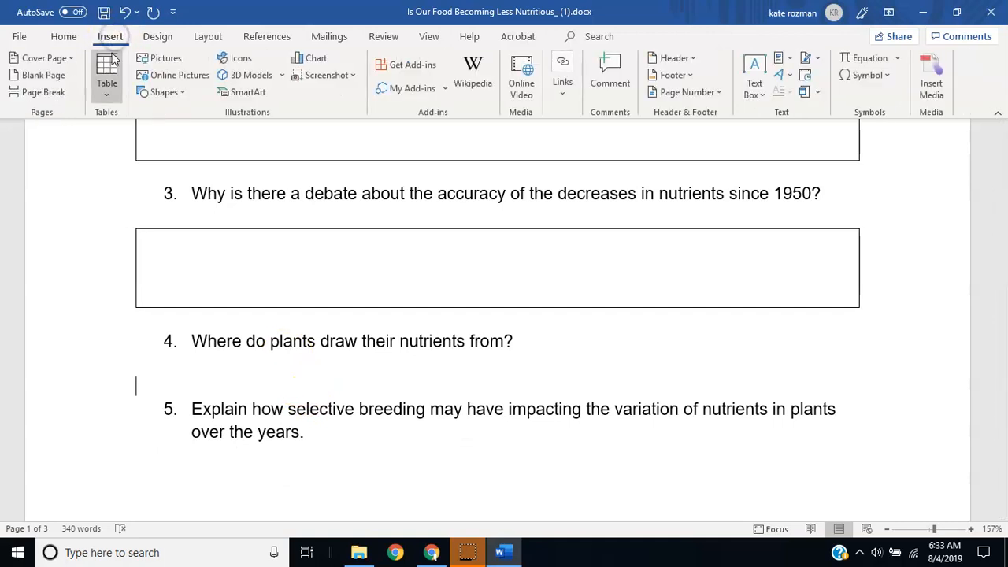
left_click(107, 71)
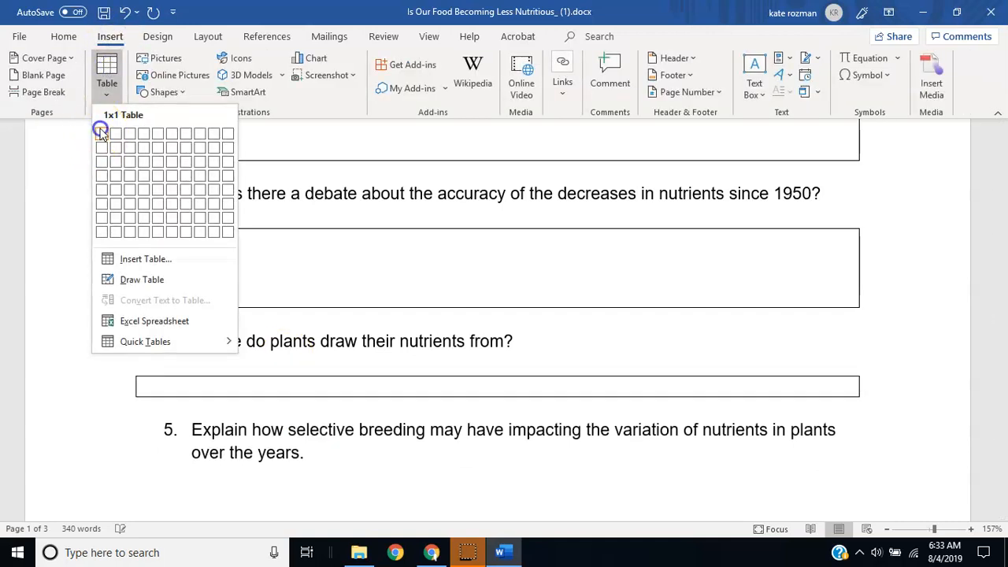
left_click(98, 131)
key("Return")
key("Return")
key("Return")
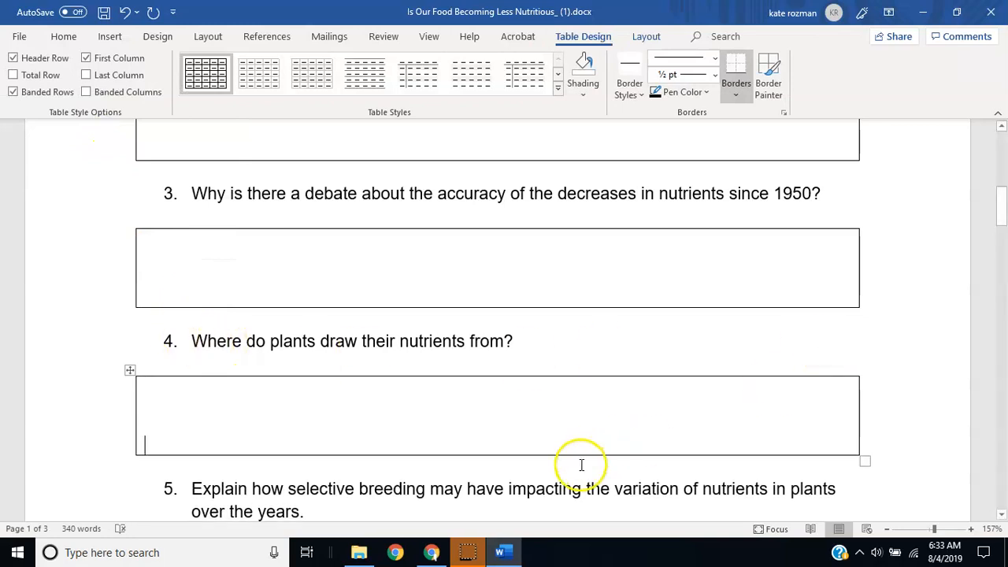
Remove the blank line above each answer box for questions 4, 3 and 2 so the boxes sit directly under their questions.
left_click(581, 465)
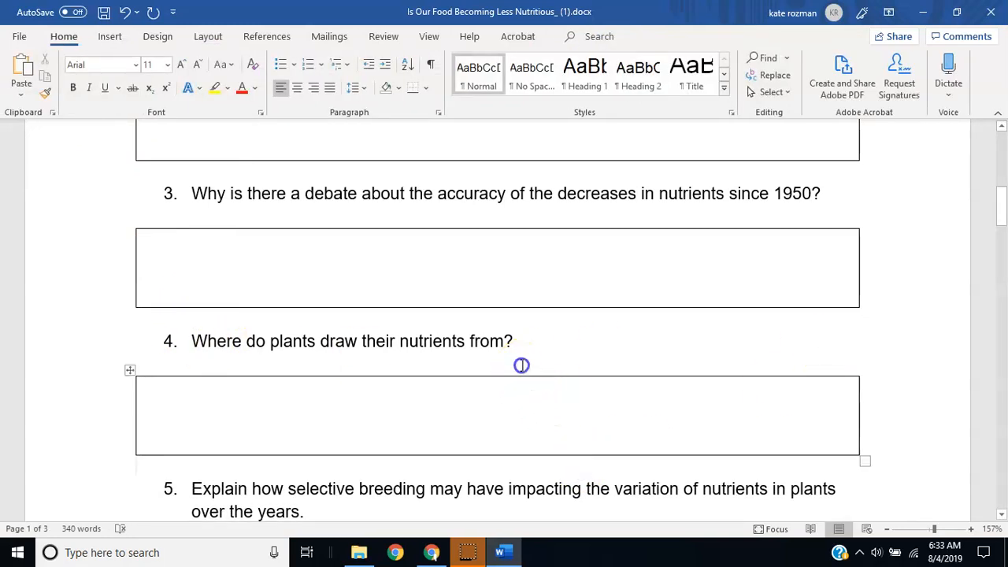
key("Delete")
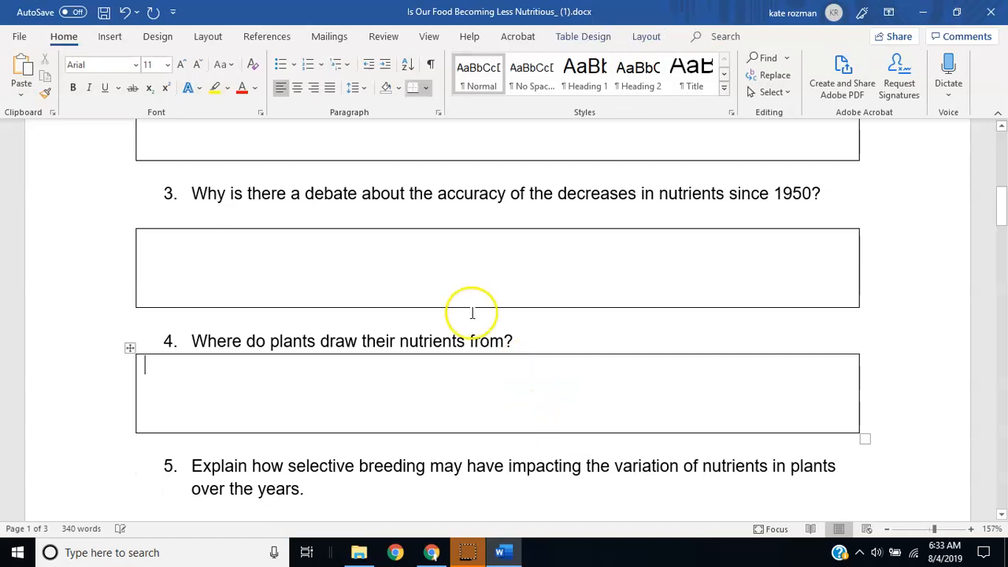
left_click(381, 212)
key("Delete")
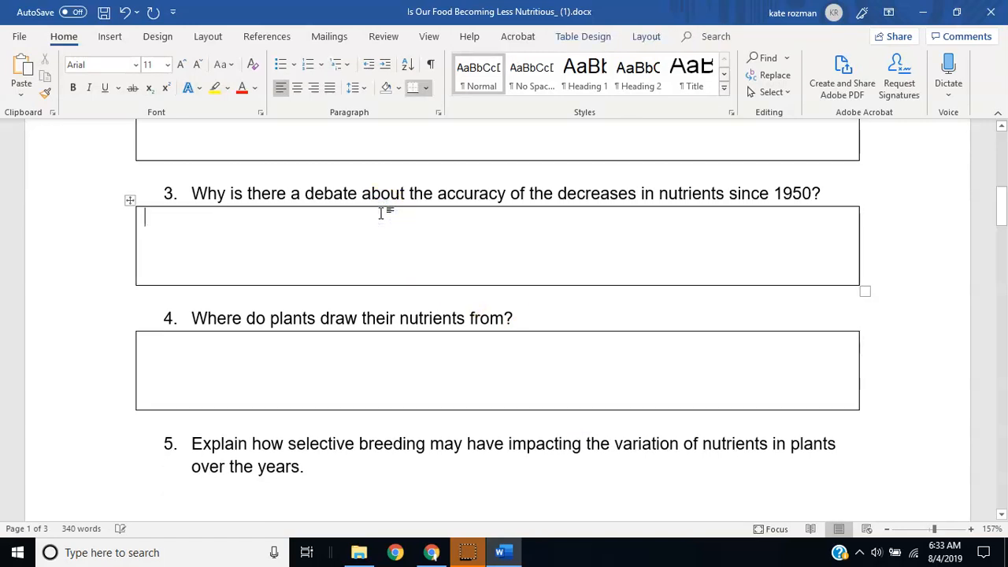
left_click_drag(1001, 217, 1001, 197)
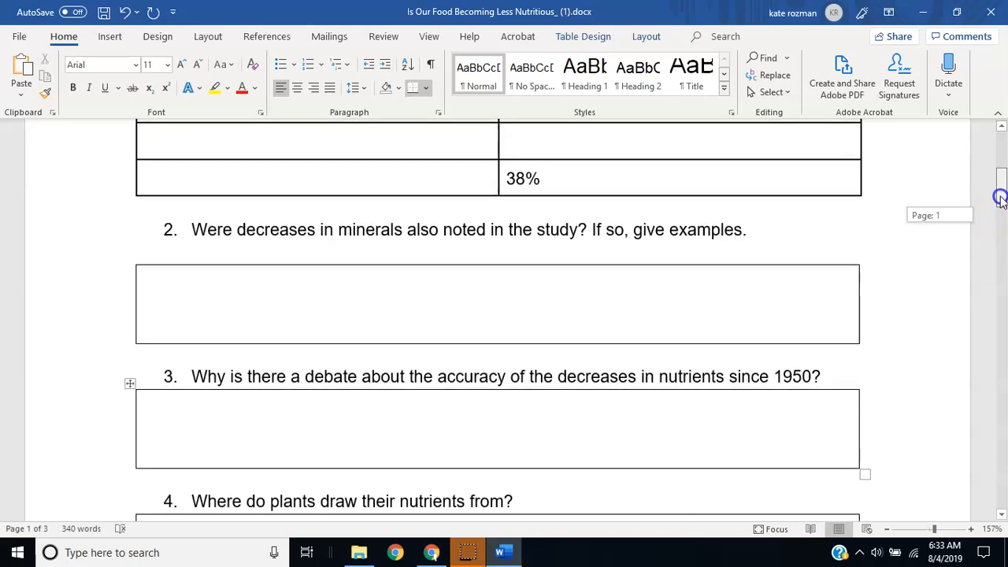
left_click(591, 248)
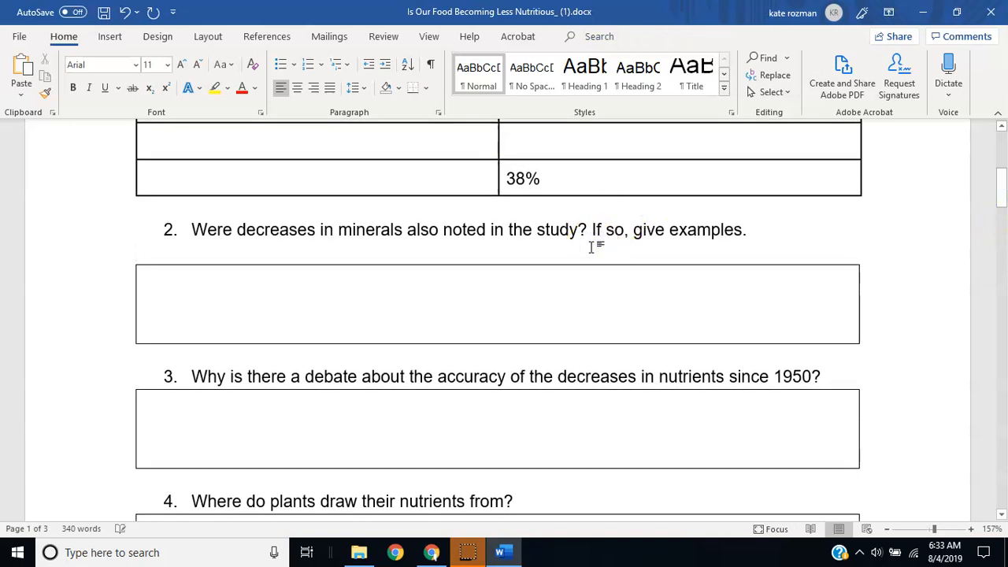
key("Delete")
left_click_drag(999, 189, 999, 207)
left_click(315, 307)
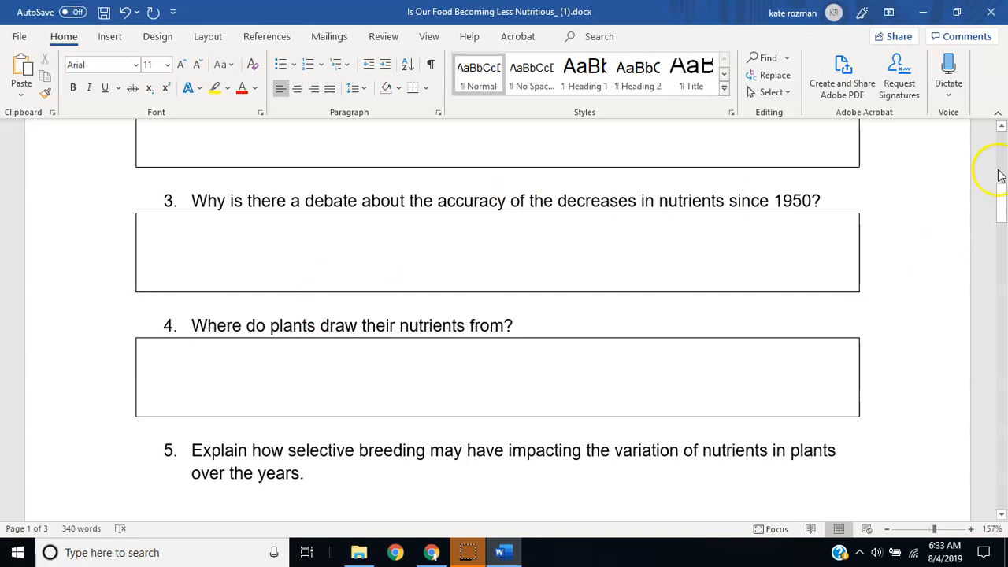
left_click_drag(1000, 195, 1001, 198)
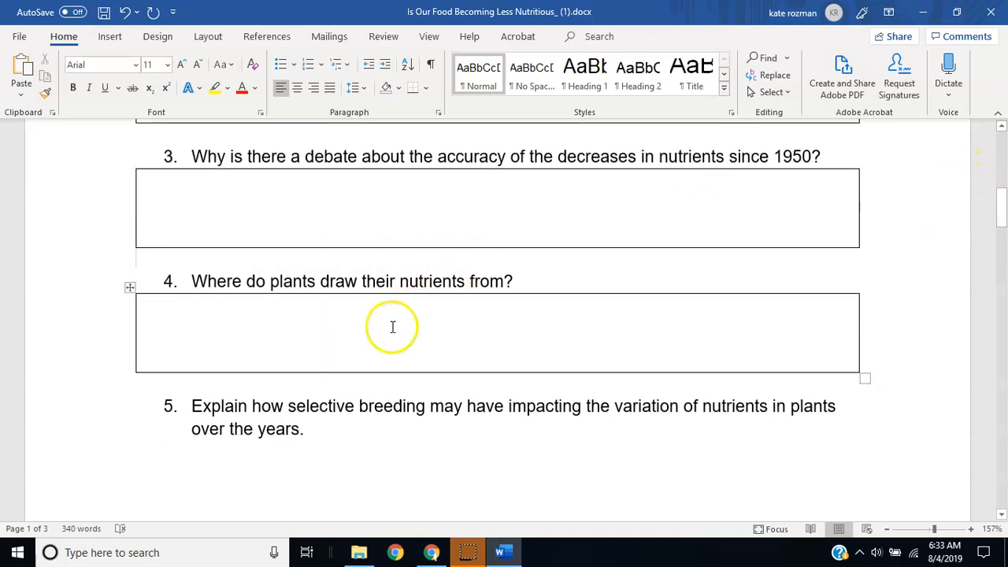
left_click(159, 280)
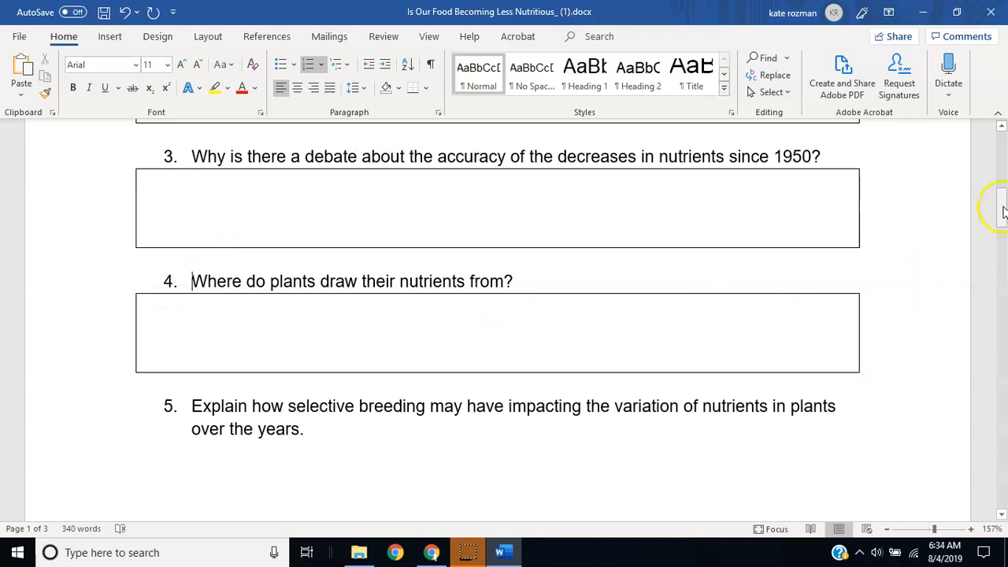
Remove four blank lines between questions 5 and 6, leaving one for the answer box.
left_click_drag(1002, 207, 1002, 224)
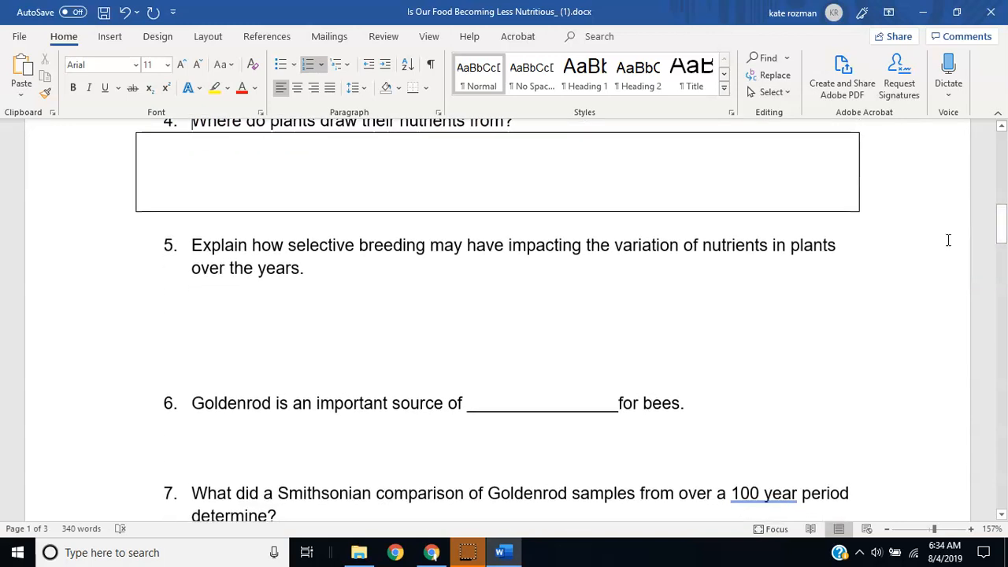
key("BackSpace")
key("BackSpace")
key("BackSpace")
key("BackSpace")
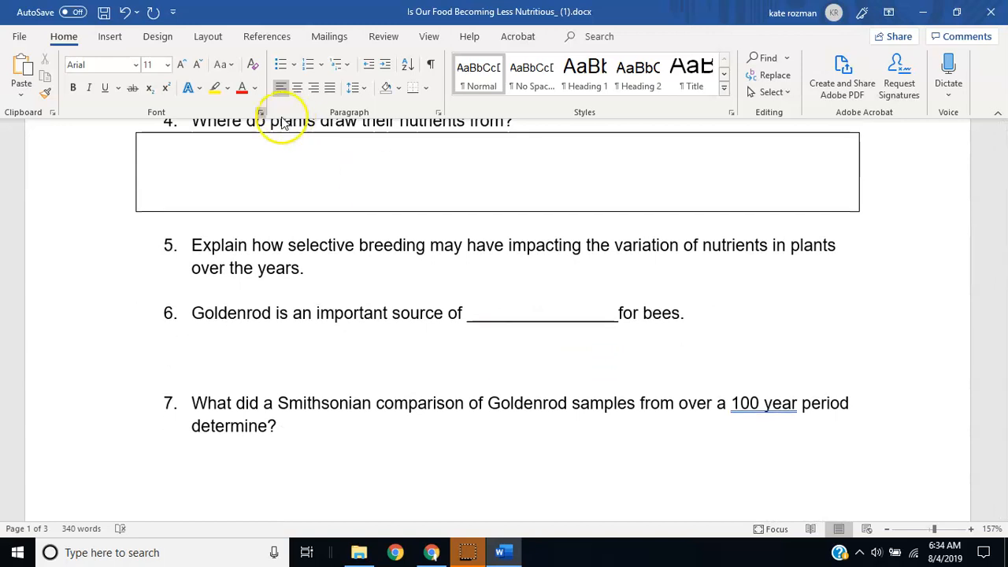
Insert a 1x1 table as an answer box under question 5 and enlarge it with three extra lines.
left_click(107, 37)
left_click(107, 68)
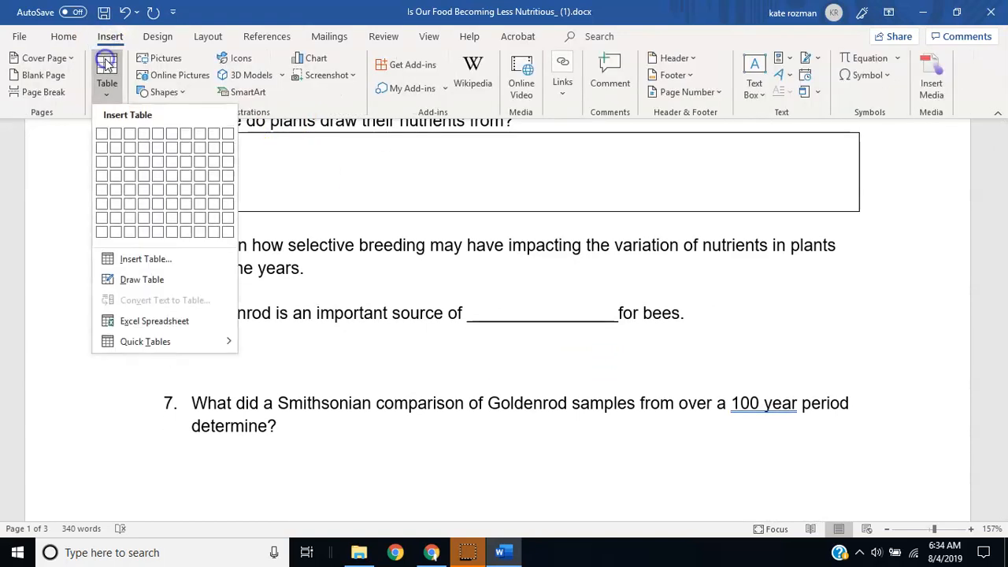
left_click(101, 133)
key("Return")
key("Return")
key("Return")
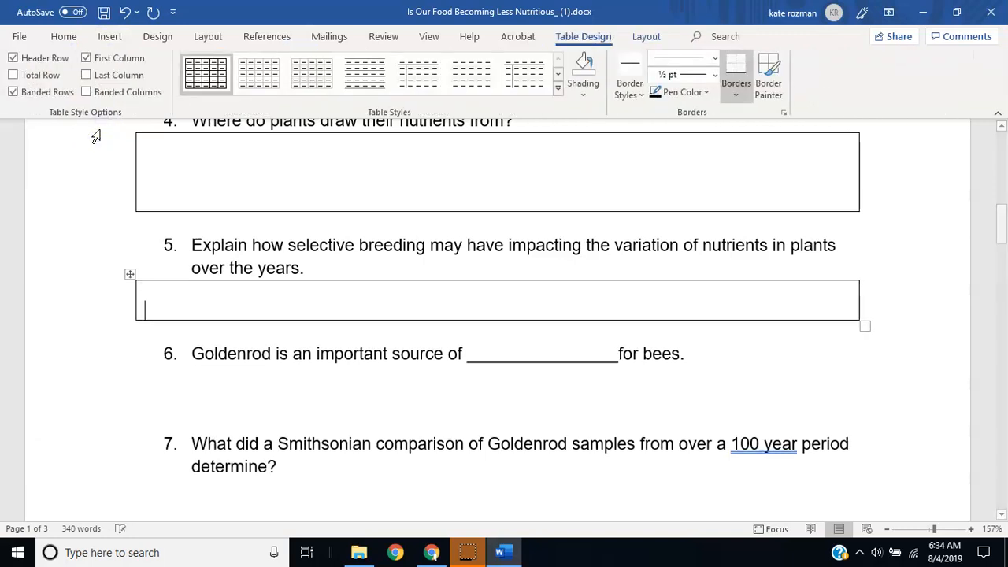
Remove a blank line before question 7 and insert a 1x1 answer table under question 6, enlarged with three extra lines.
left_click(216, 433)
key("Delete")
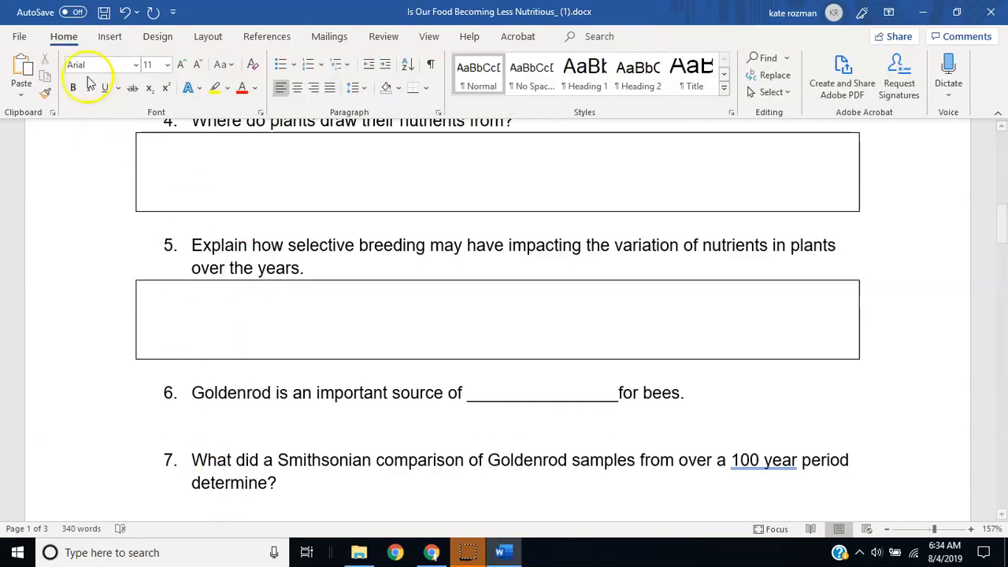
left_click(102, 39)
left_click(104, 69)
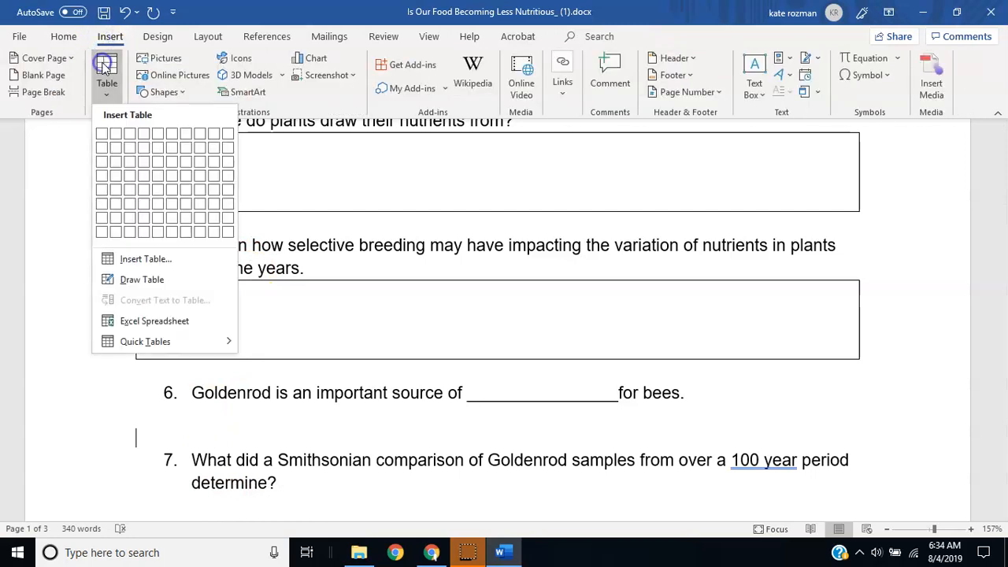
left_click(102, 133)
key("Return")
key("Return")
key("Return")
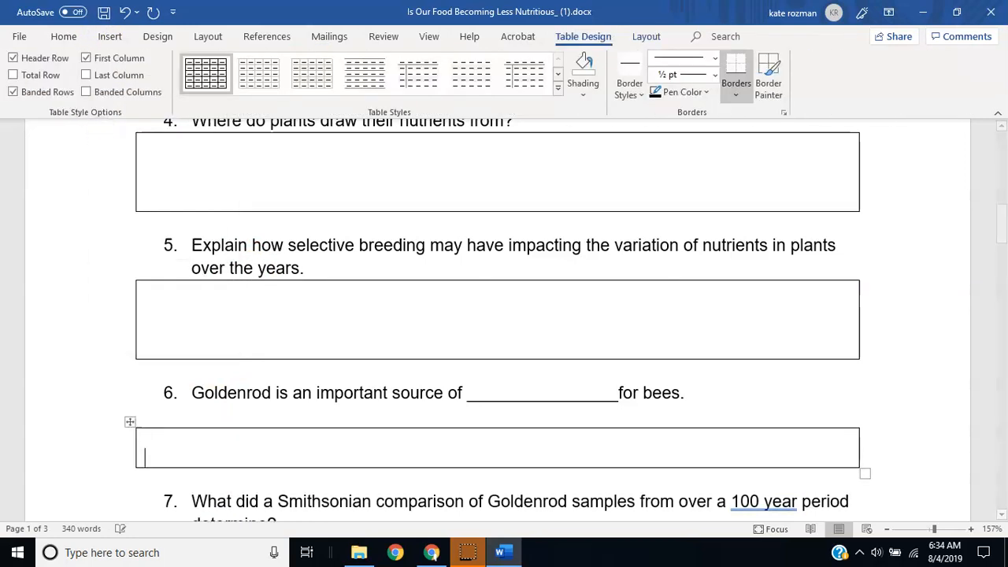
Remove the blank line between question 6 and its answer box.
left_click(181, 416)
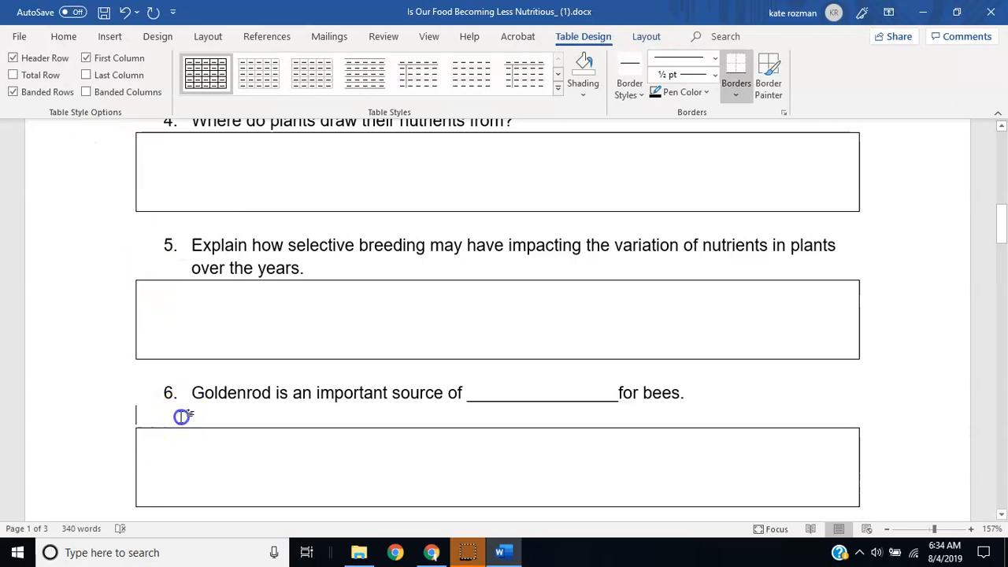
key("Delete")
left_click(403, 409)
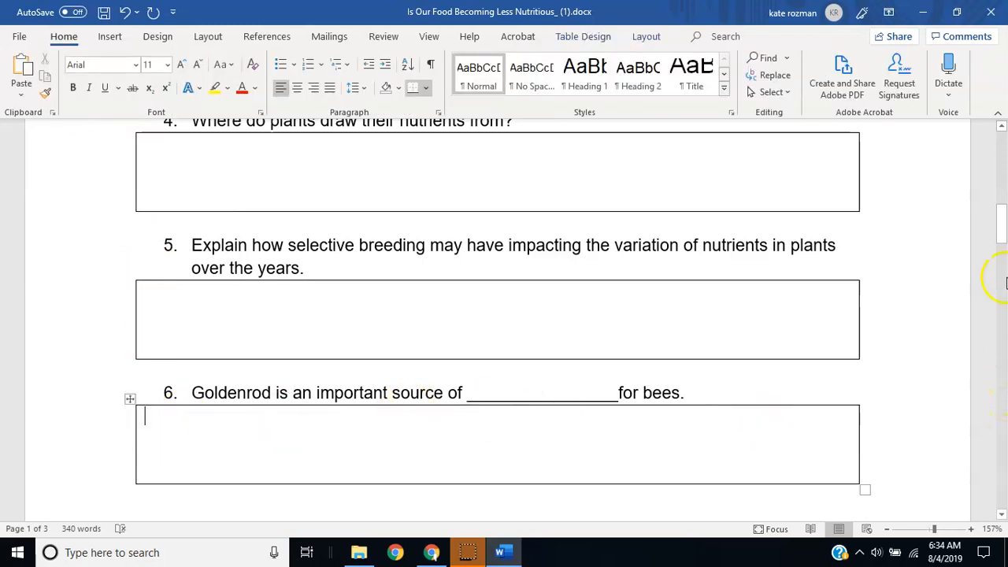
Insert a 1x1 table as an answer box under question 7 and enlarge it with three extra lines.
mouse_move(1003, 246)
left_mouse_down()
mouse_move(1002, 264)
mouse_move(1002, 253)
left_mouse_up()
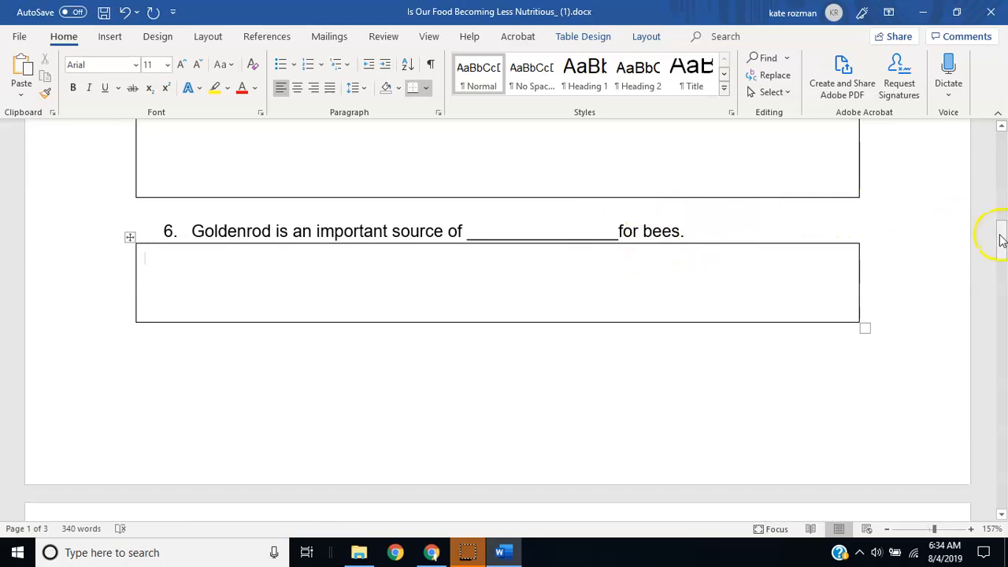
left_click_drag(1002, 236, 1002, 274)
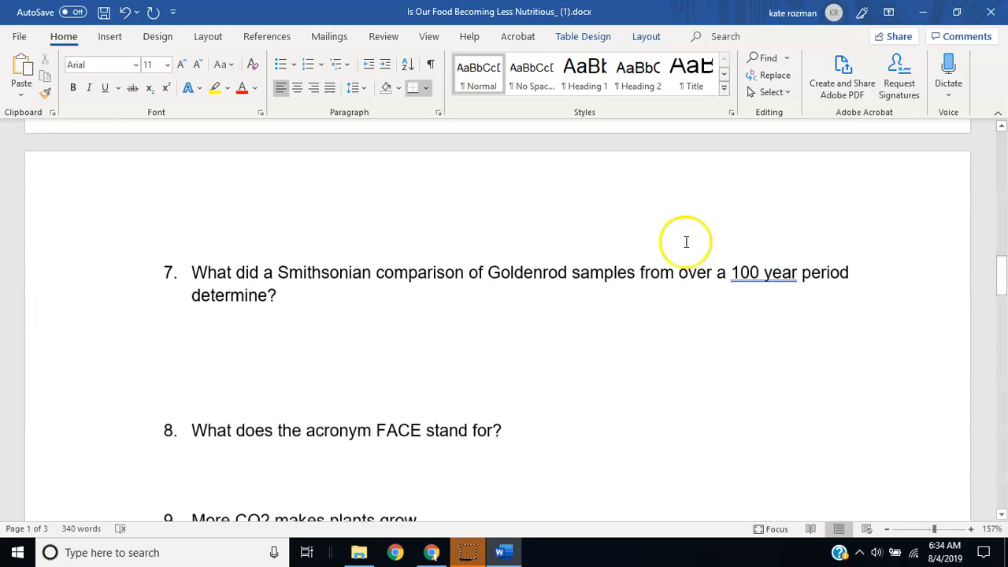
left_click(285, 347)
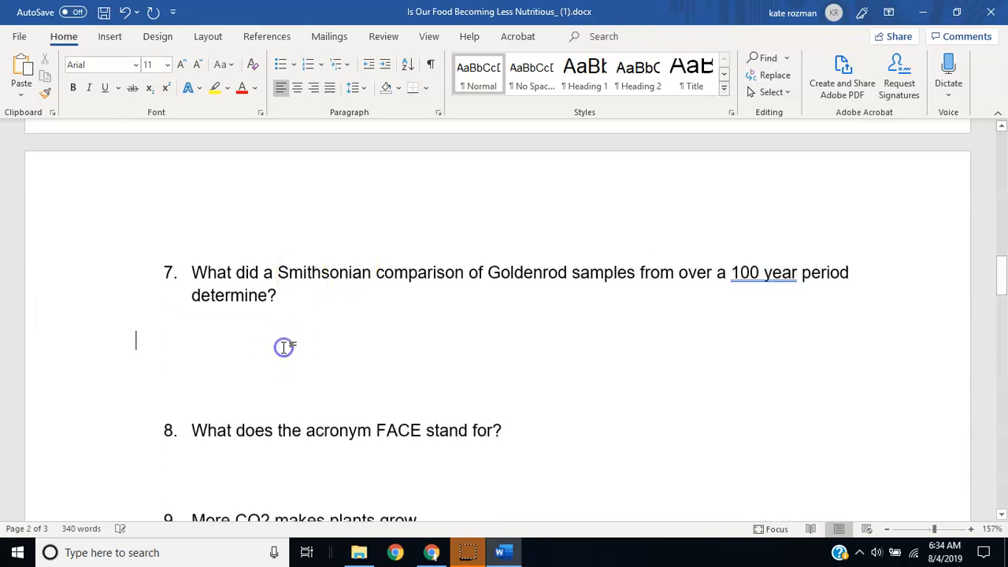
left_click(110, 37)
left_click(108, 78)
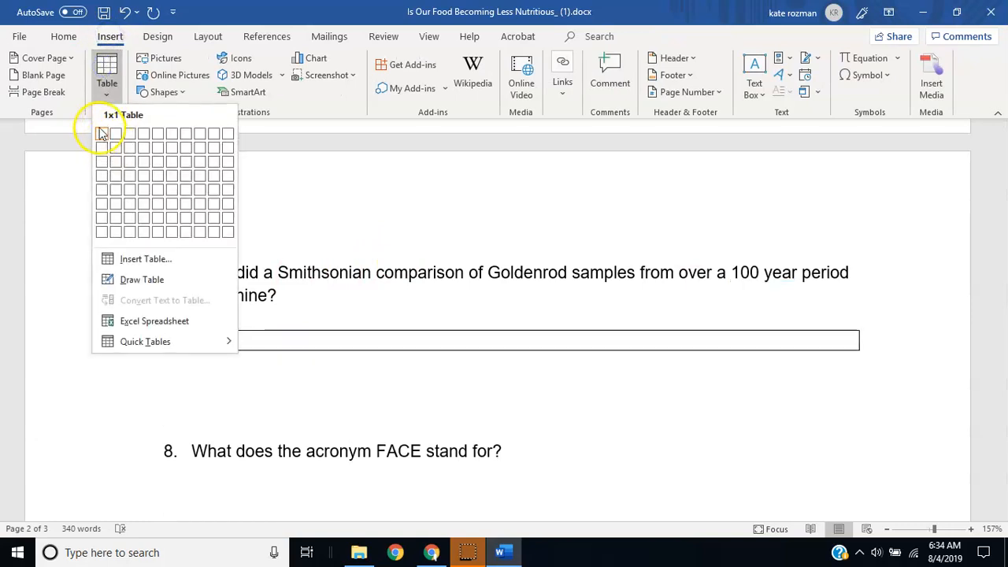
left_click(97, 131)
key("Return")
key("Return")
key("Return")
Remove the extra blank lines before question 8 and the blank line above question 7's answer box.
key("Down")
key("Delete")
key("Delete")
key("Delete")
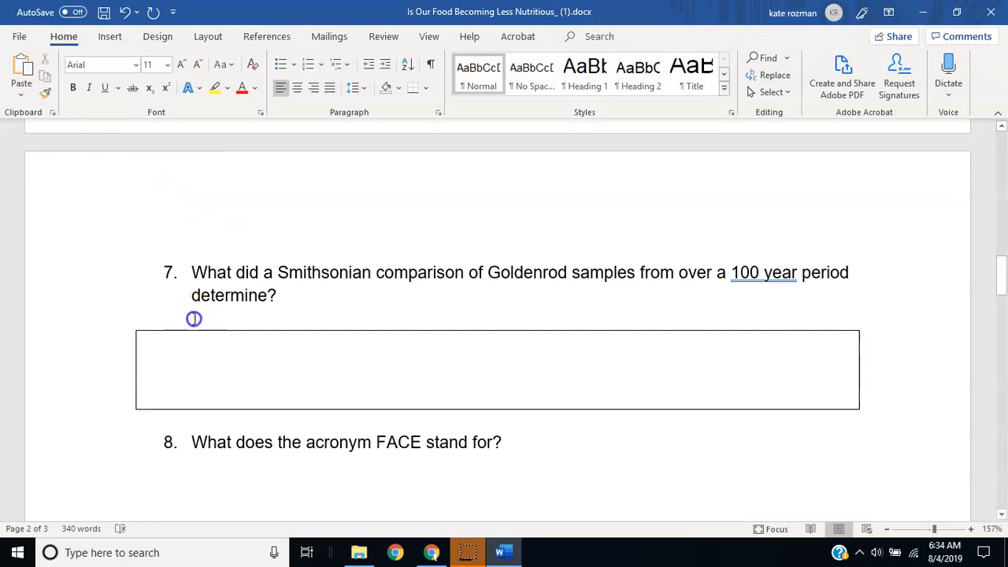
key("Delete")
Insert a 1x1 table directly under question 8 and enlarge it with three extra lines.
left_click(241, 448)
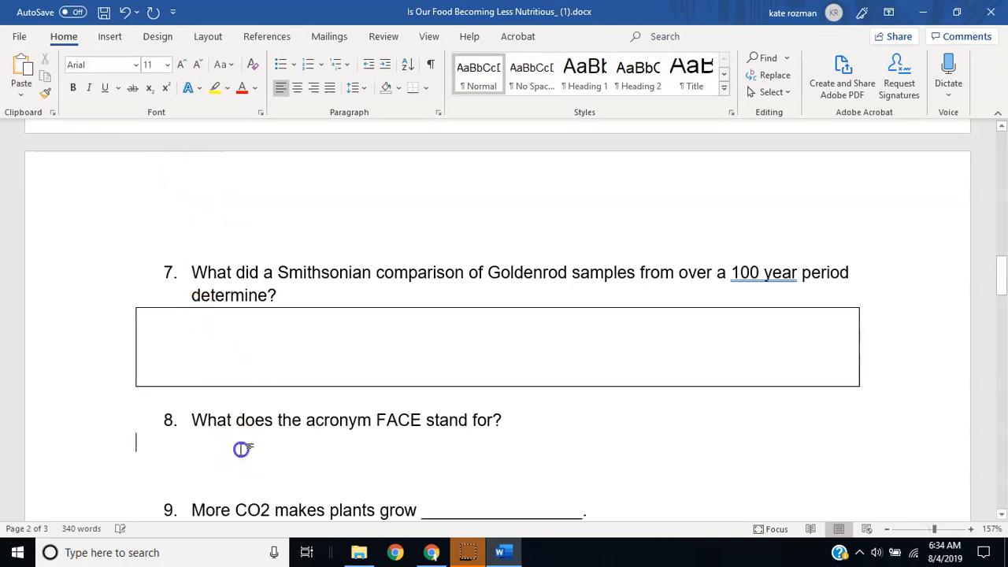
left_click(107, 39)
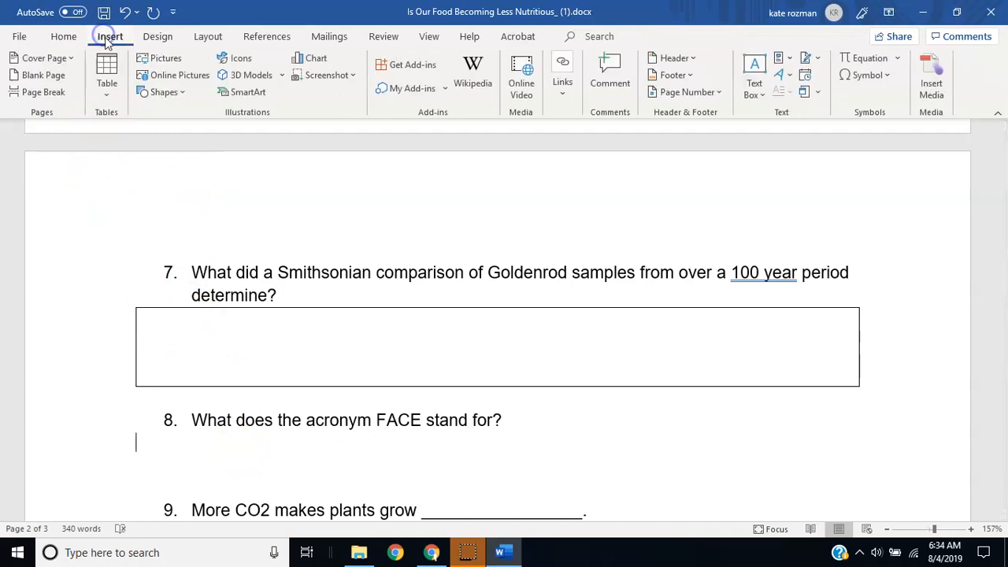
left_click(105, 78)
left_click(102, 134)
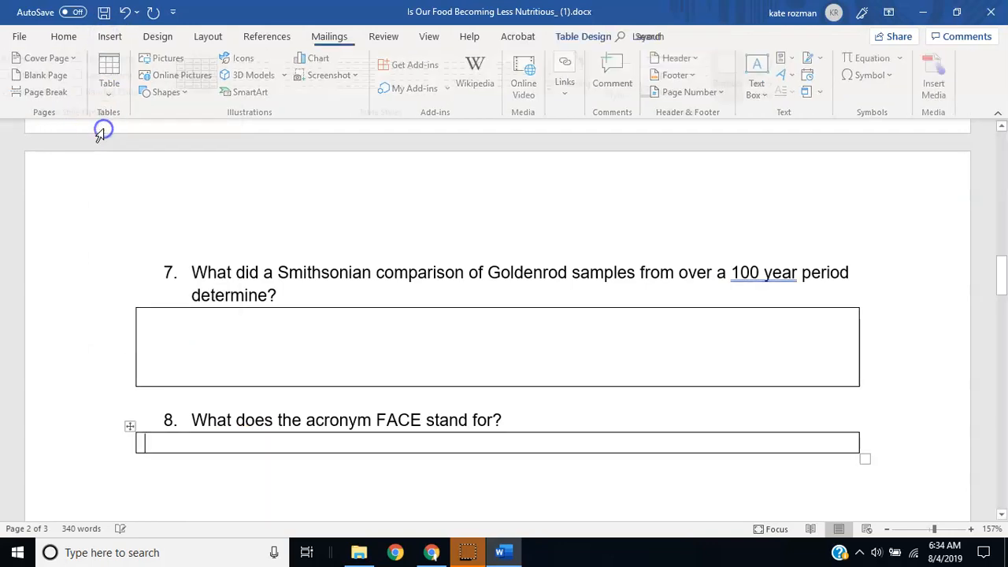
key("Return")
key("Return")
key("Return")
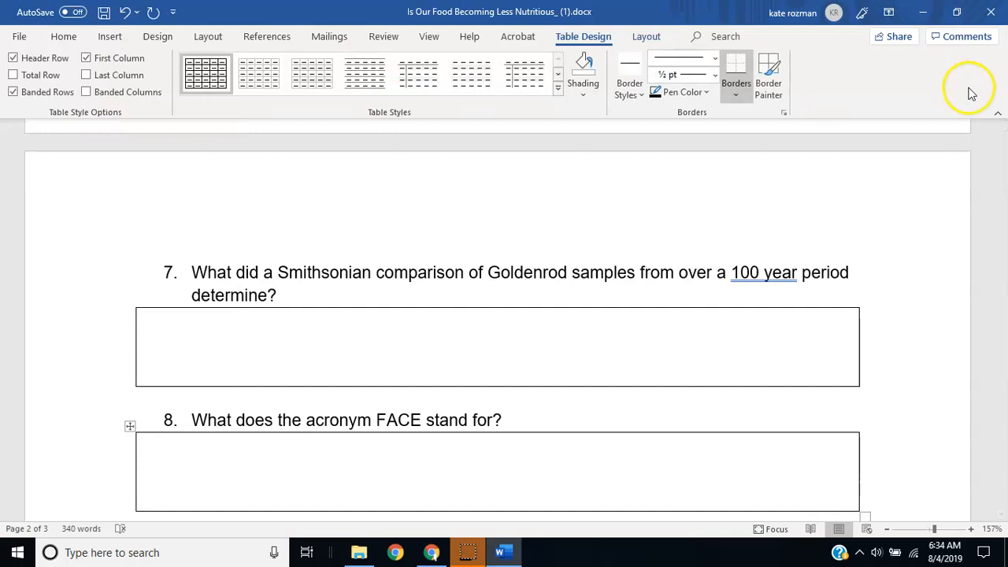
Remove the surplus blank lines between question 8's answer box and question 9, leaving a single blank line.
left_click_drag(1001, 276, 1000, 288)
left_click(583, 302)
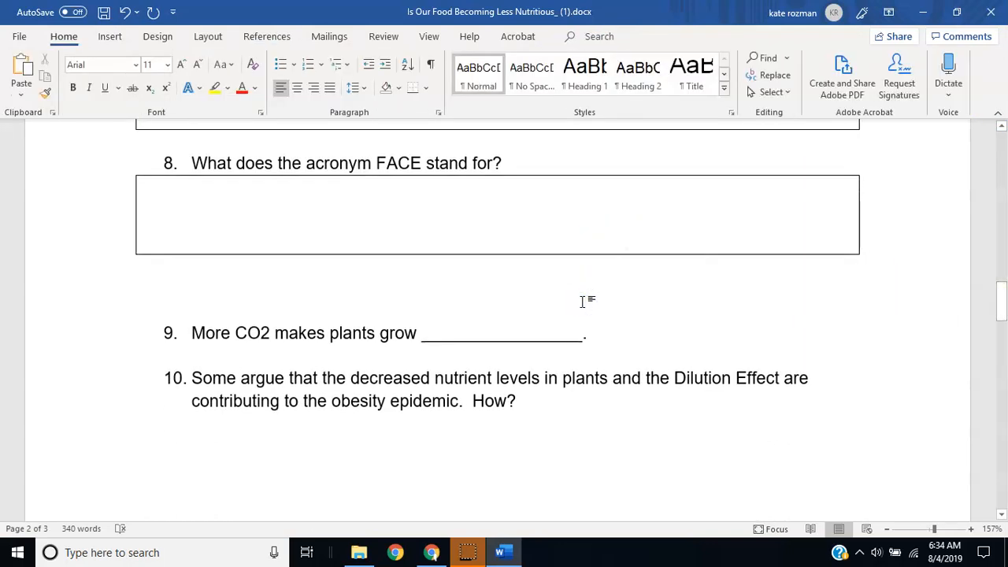
key("Delete")
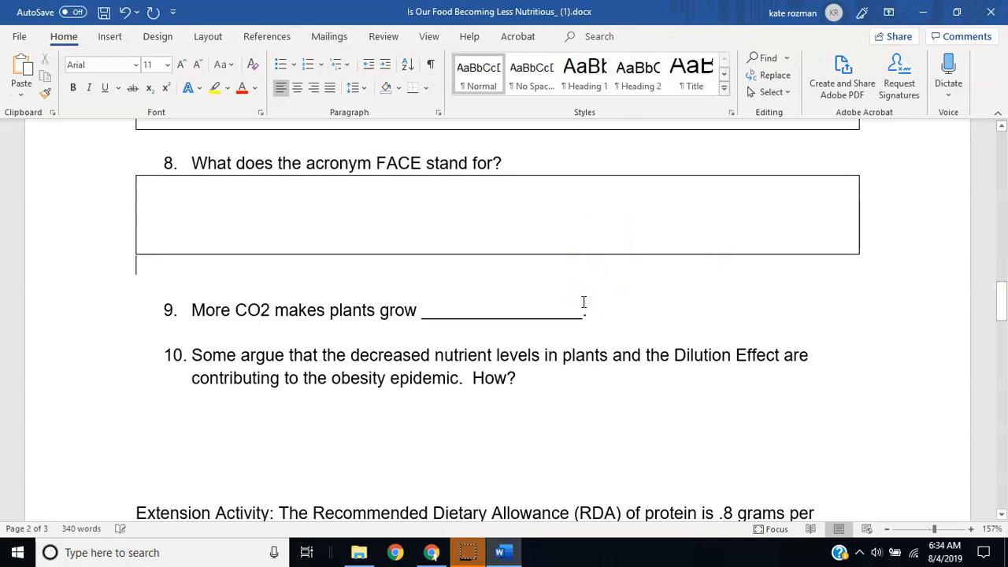
key("Delete")
key("Delete")
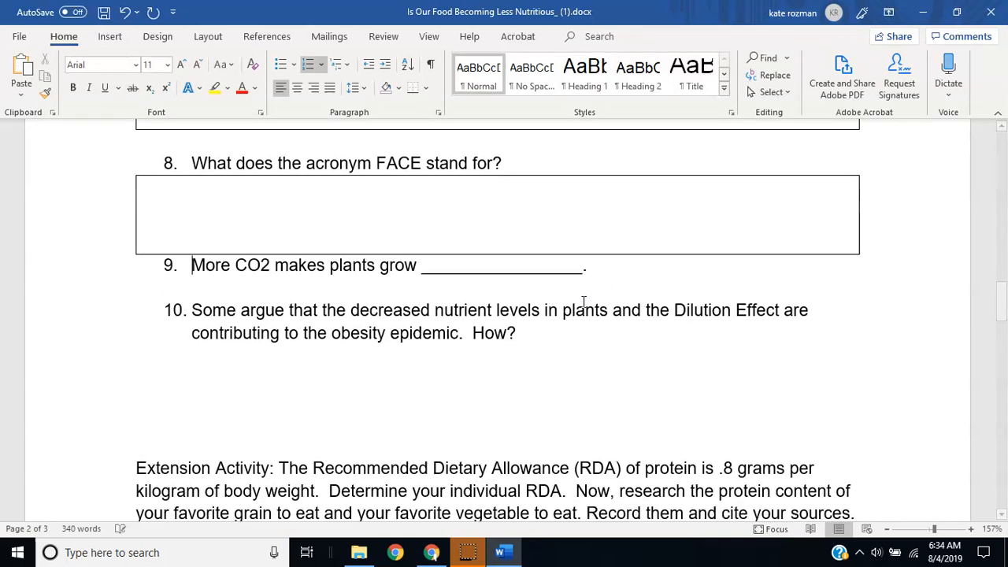
key("ctrl+z")
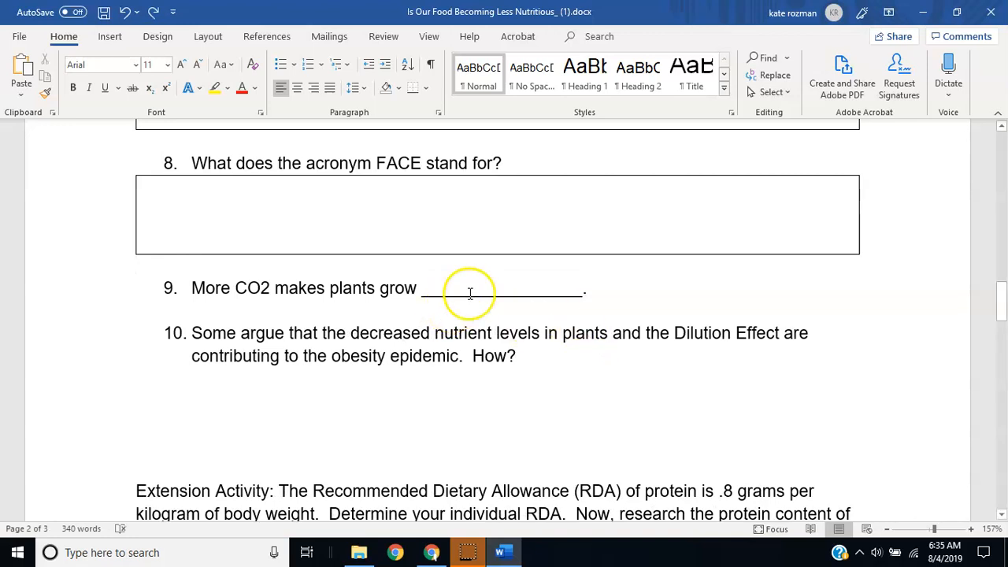
Insert a 1x1 table as an answer box under question 10 and enlarge it with four extra lines.
left_click(516, 288)
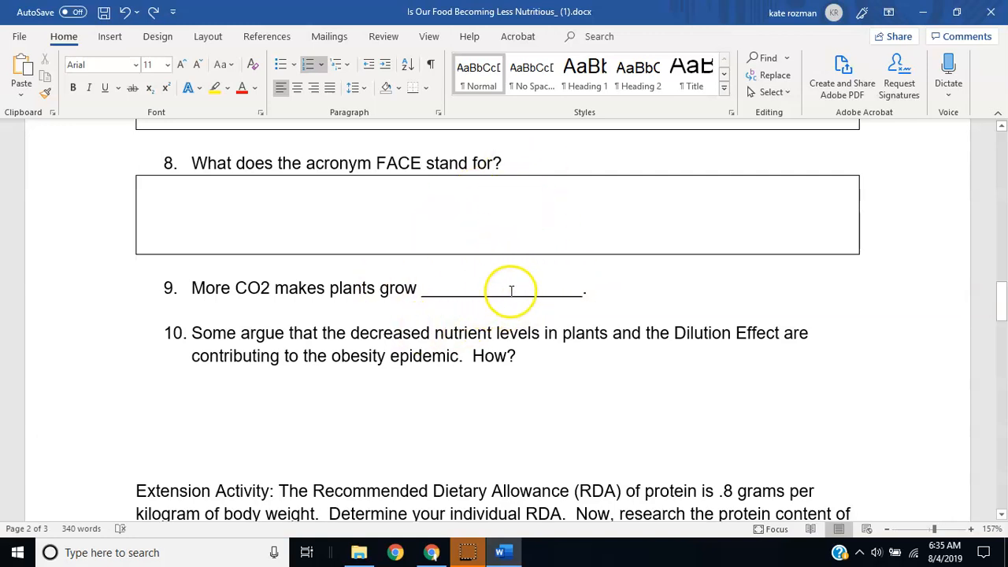
left_click(102, 37)
left_click(105, 69)
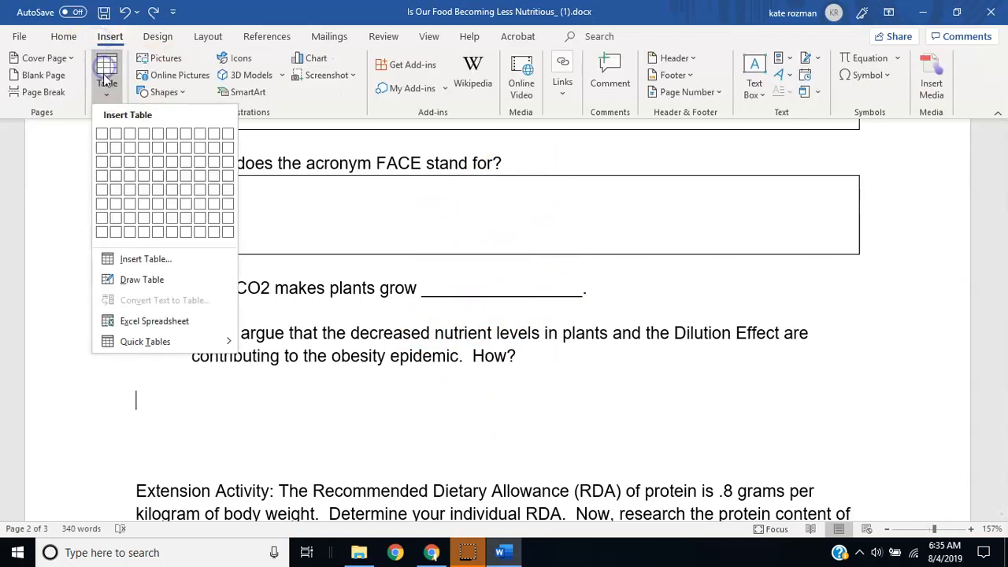
left_click(101, 133)
key("Return")
key("Return")
key("Return")
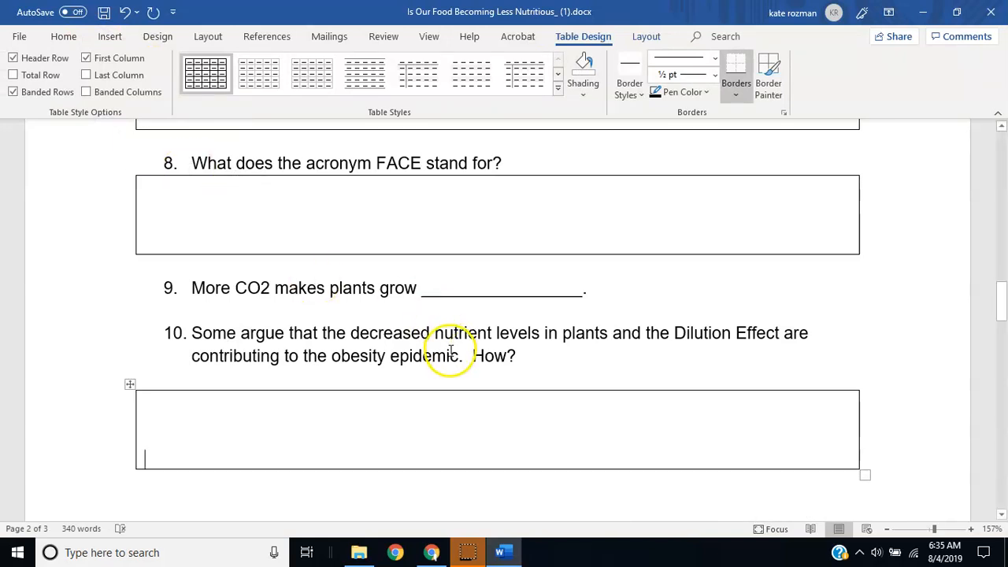
key("Return")
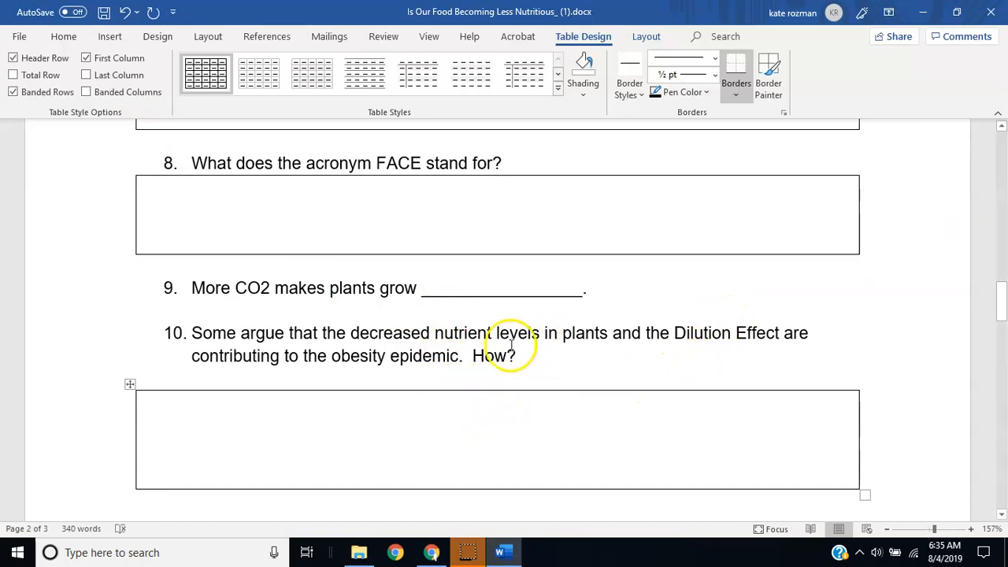
Make the "Extension Activity:" label bold.
left_click_drag(1001, 310, 1001, 334)
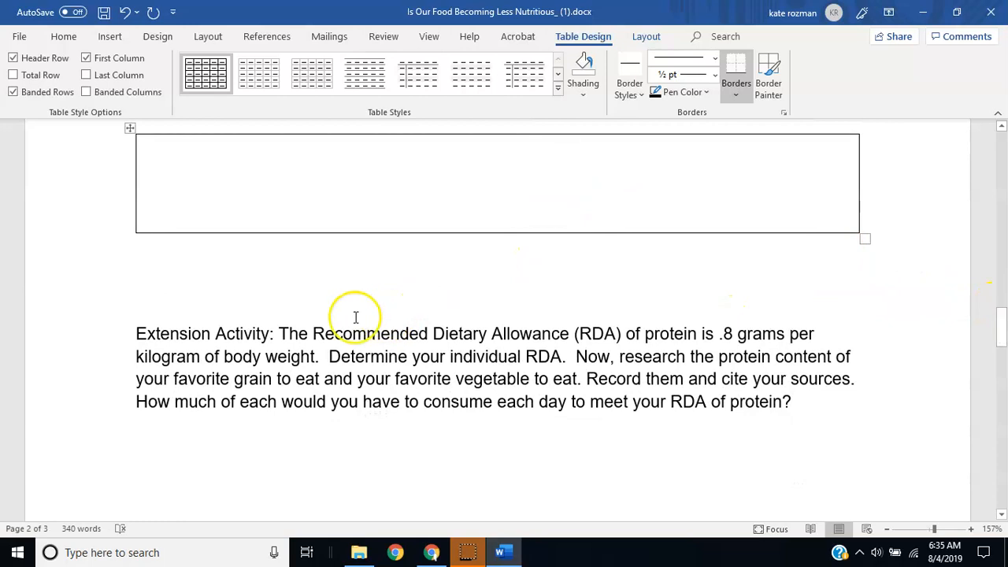
left_click_drag(272, 334, 173, 335)
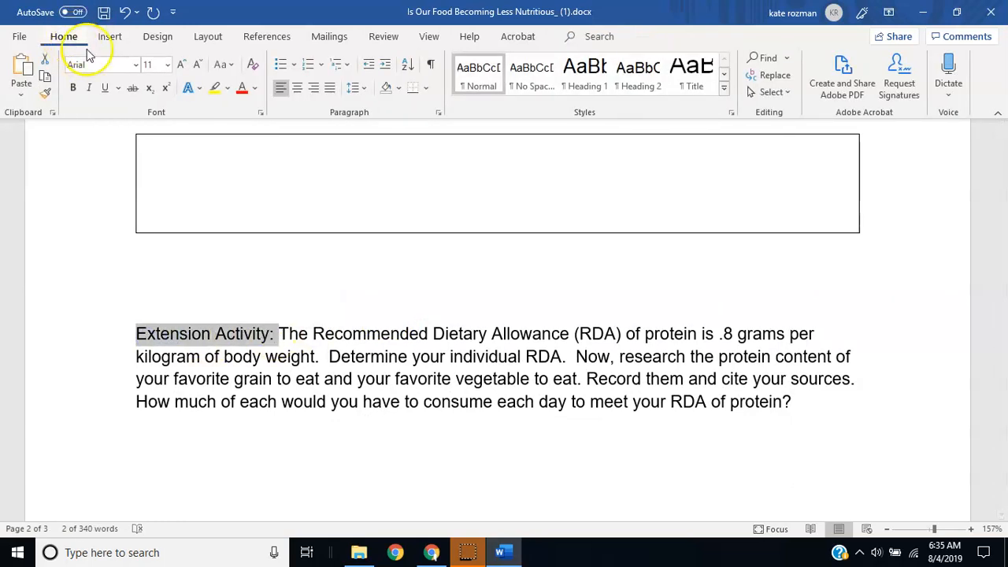
left_click(73, 87)
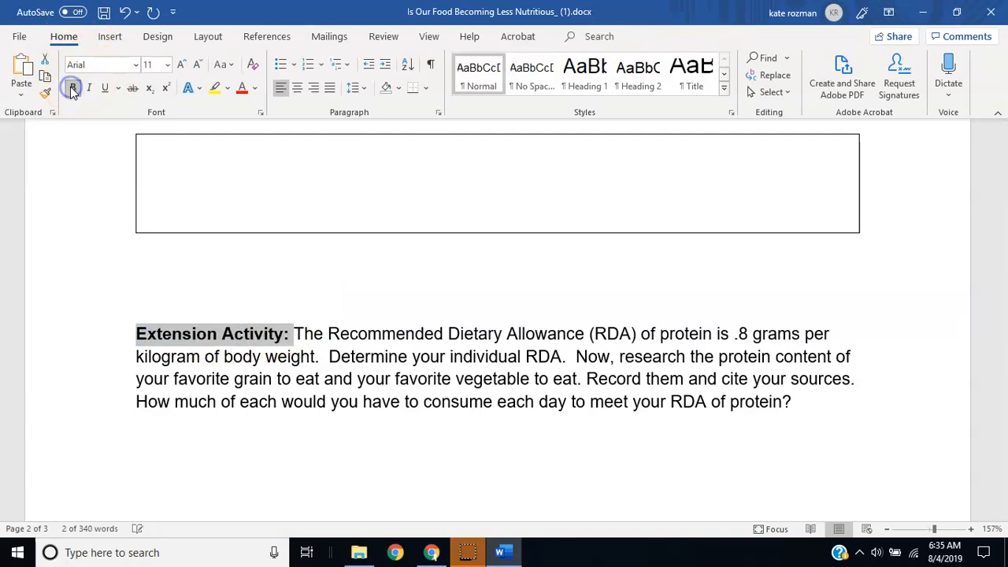
left_click(345, 290)
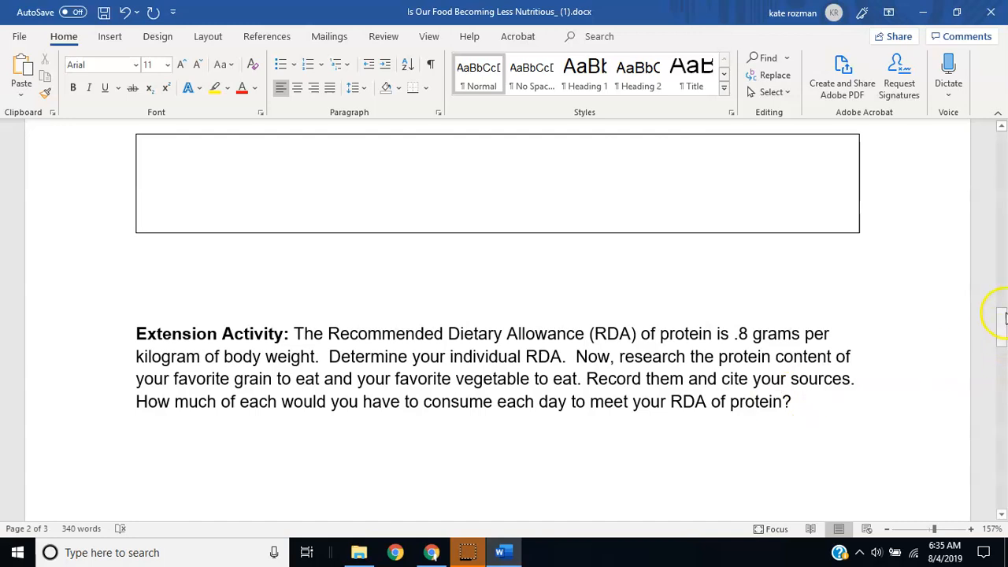
Insert a 1x1 table under the Extension Activity paragraph and enlarge it with extra lines until it fills the rest of page 2.
left_click_drag(1001, 318, 999, 342)
left_click(844, 234)
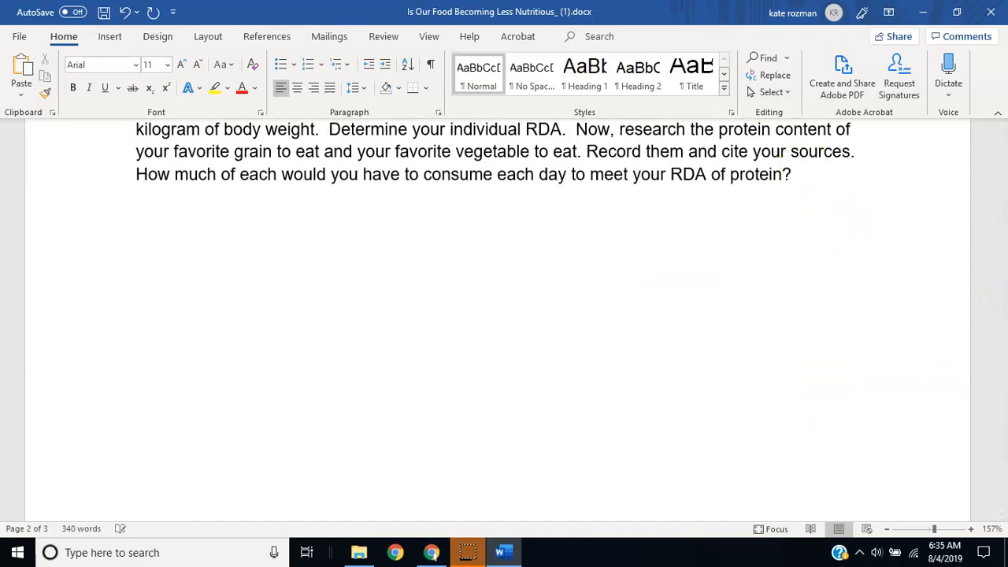
left_click(109, 37)
left_click(106, 73)
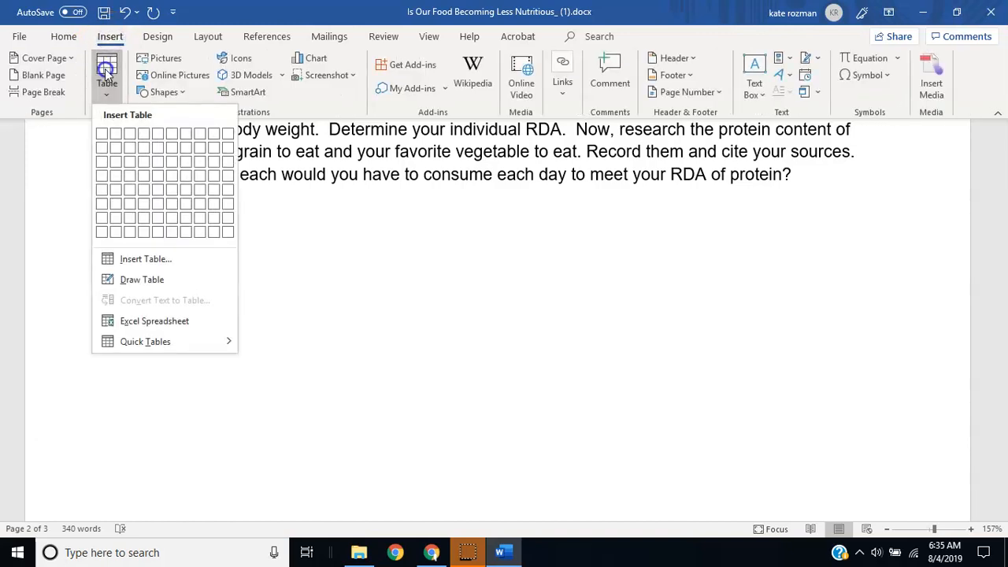
left_click(103, 134)
key("Return")
key("Return")
key("Return")
key("Return")
key("Return")
key("Return")
key("Return")
key("Return")
key("Return")
key("Return")
key("Return")
key("Return")
key("Return")
key("Return")
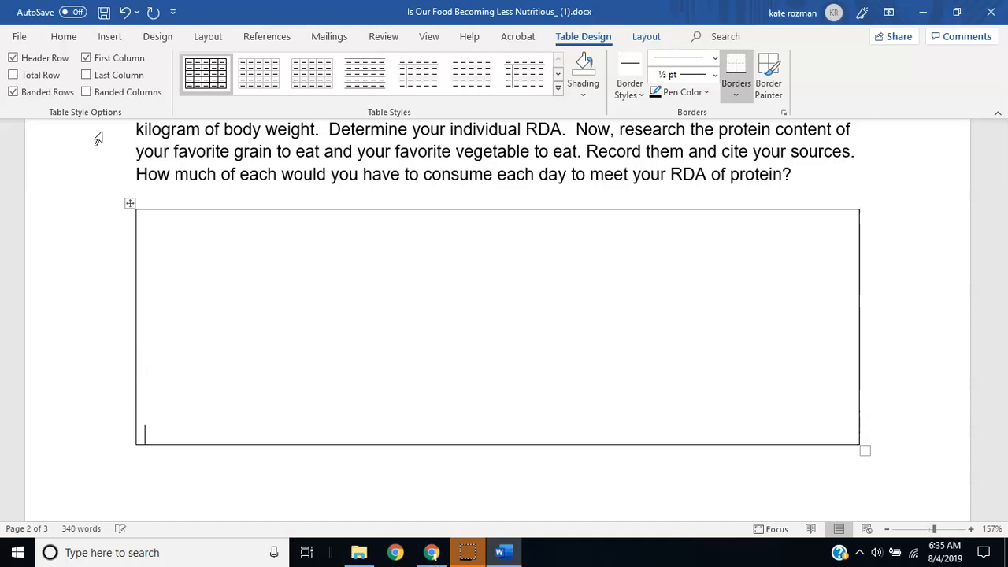
key("Return")
key("Return")
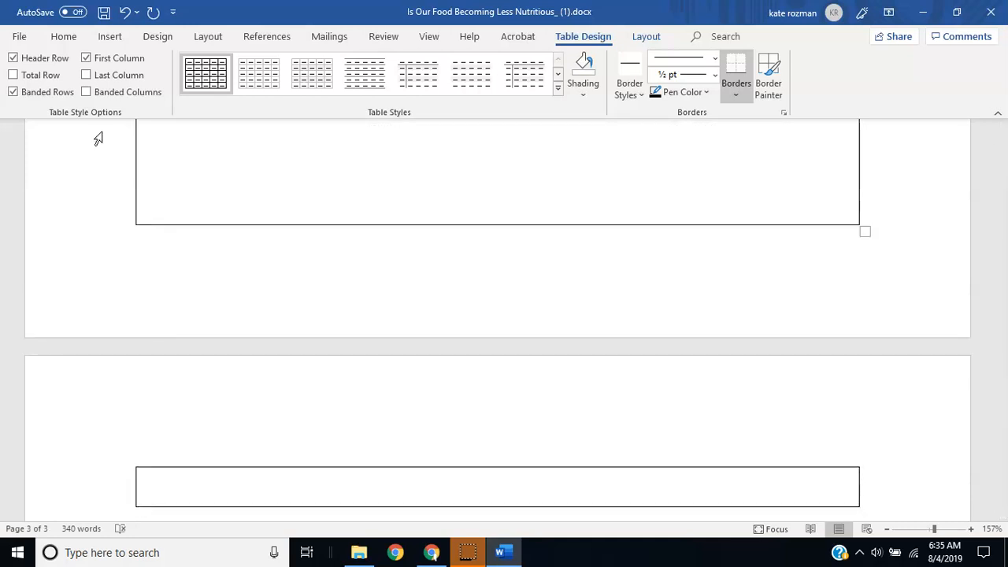
key("BackSpace")
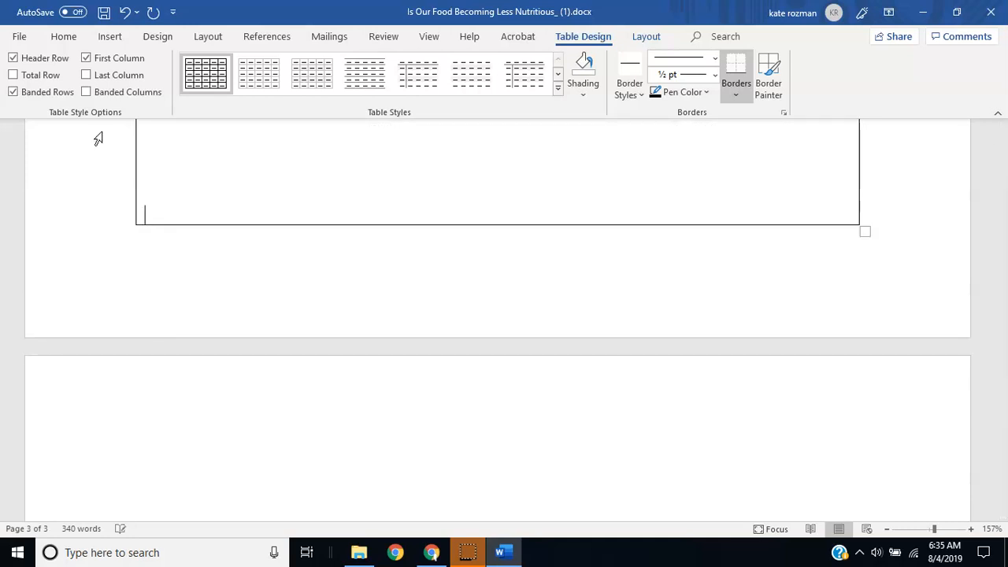
Remove the blank space above "Answer Key" at the start of page 3 and make that heading bold.
left_click(534, 400)
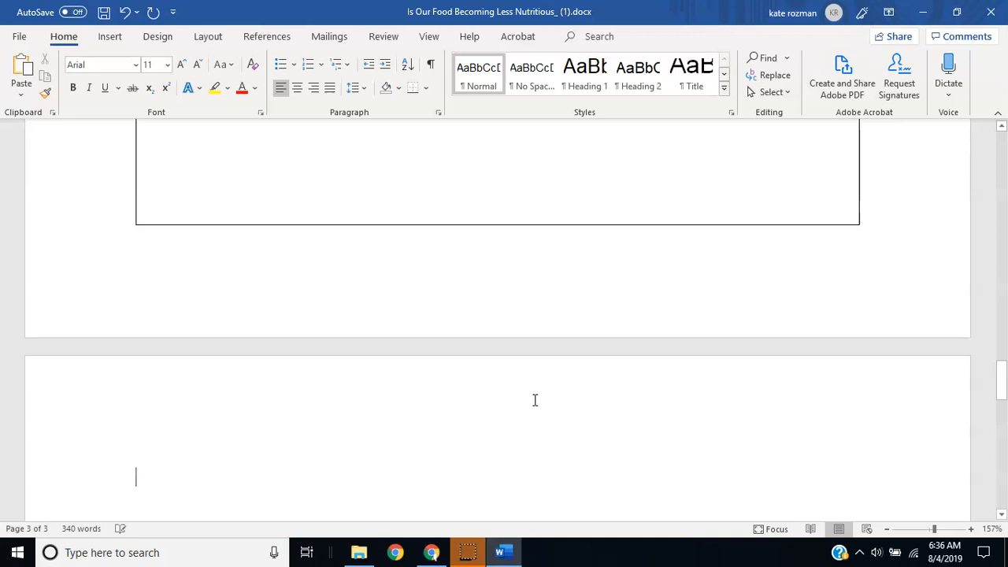
key("ctrl+v")
key("Delete")
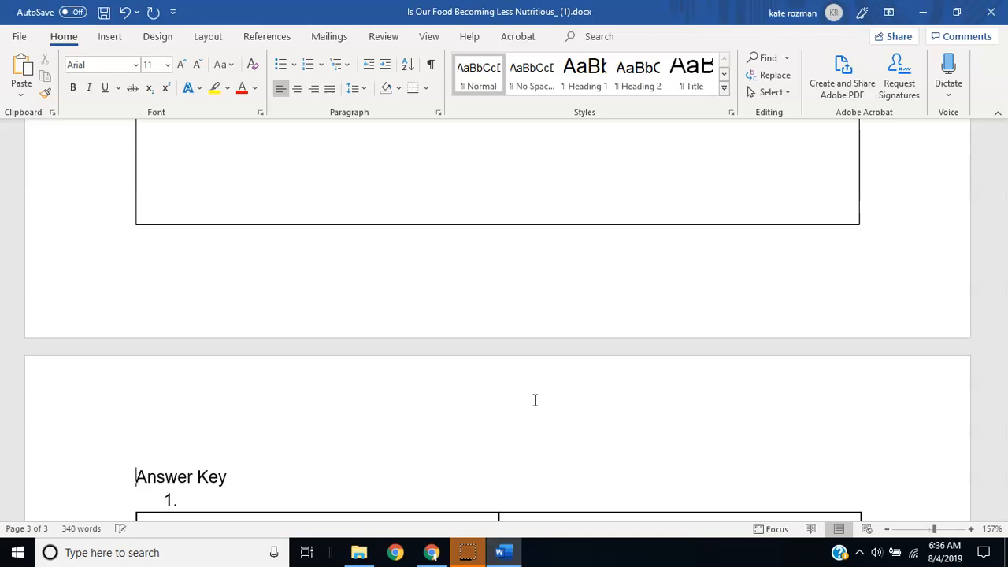
left_click_drag(181, 475, 118, 472)
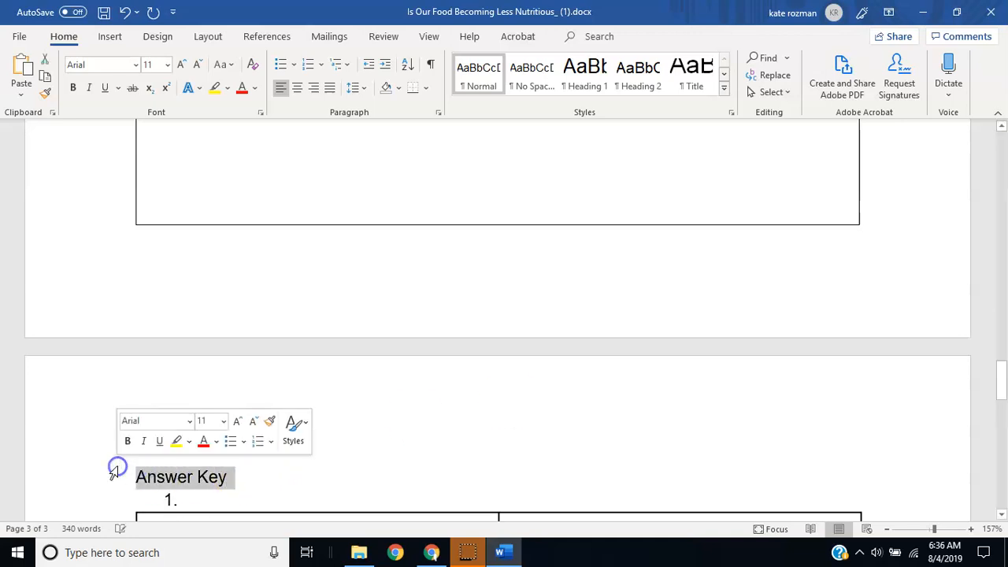
left_click(72, 88)
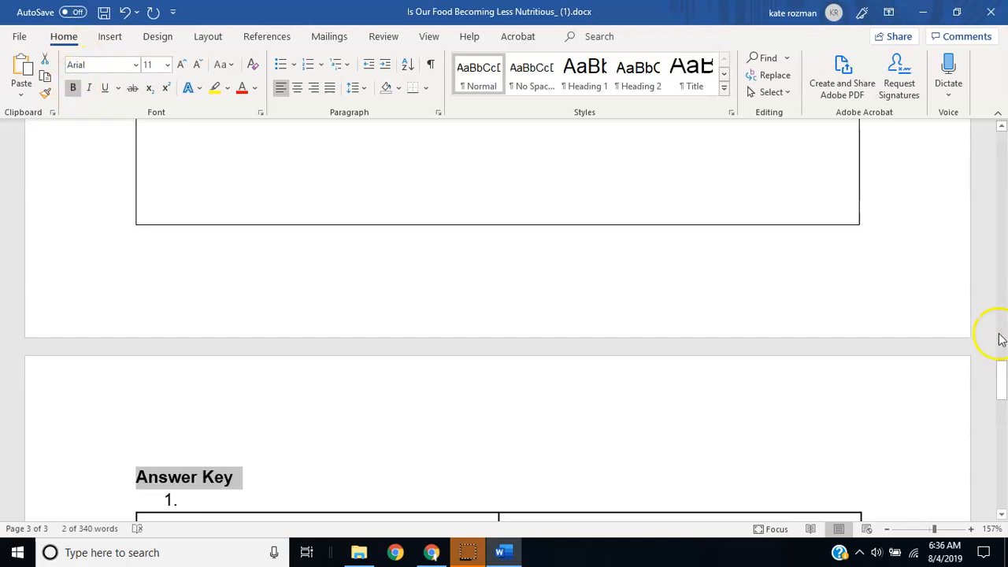
Save the document and place the cursor before the worksheet title on page 1.
left_click_drag(1003, 370, 999, 75)
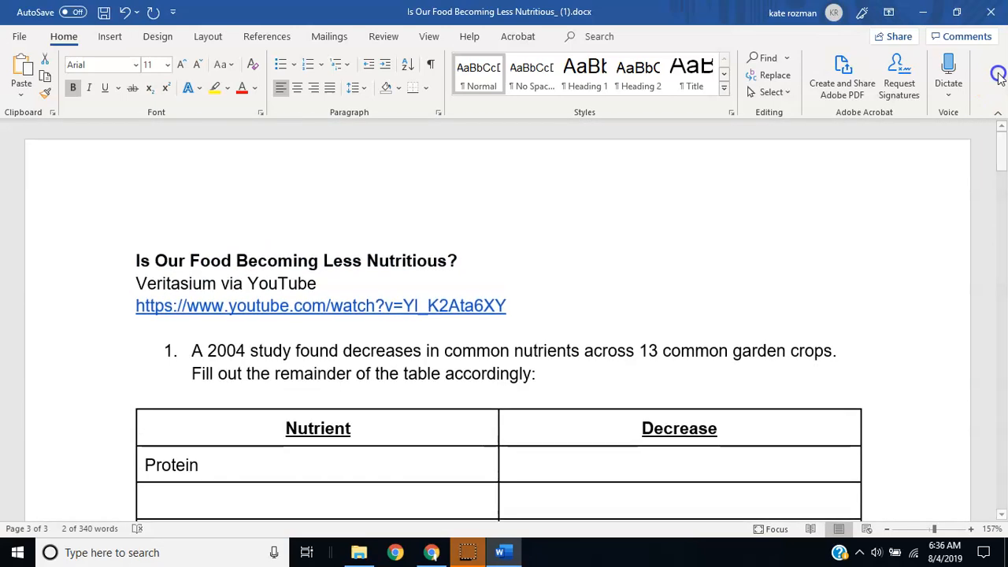
left_click(103, 11)
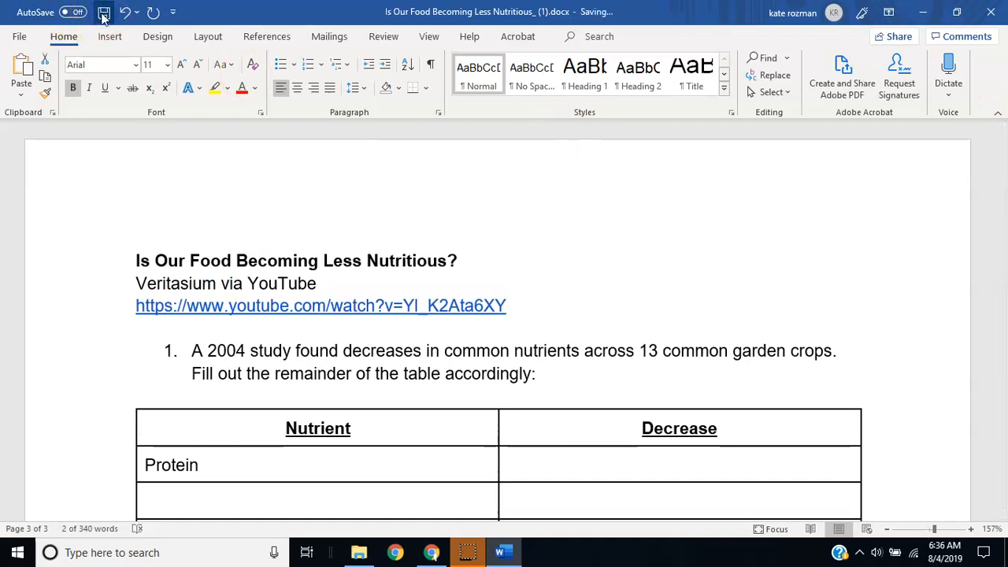
left_click(137, 260)
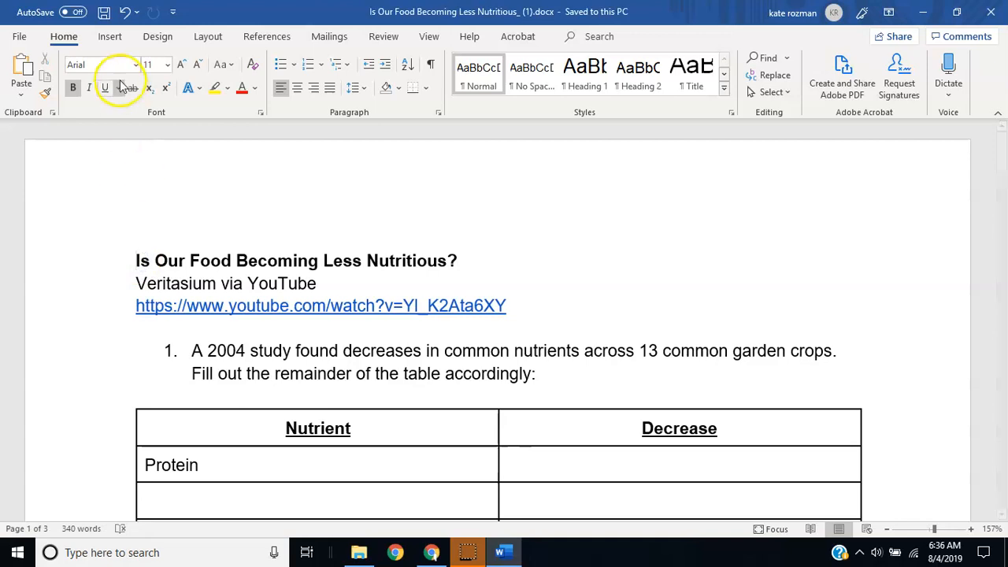
Insert the "Is Our Food Becoming Less Nutritious?" cover image from Downloads > New Files to add before the worksheet title.
left_click(112, 36)
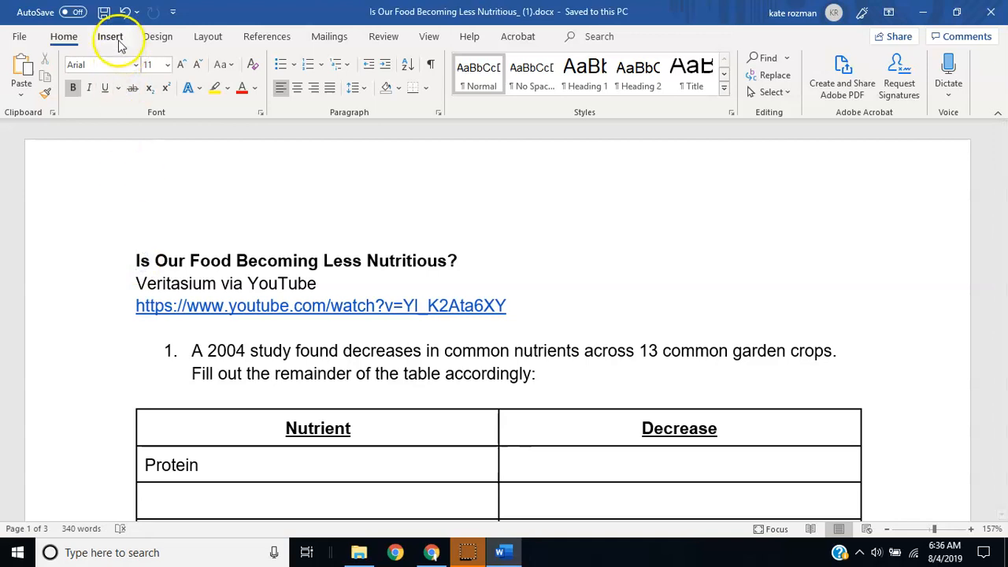
left_click(149, 63)
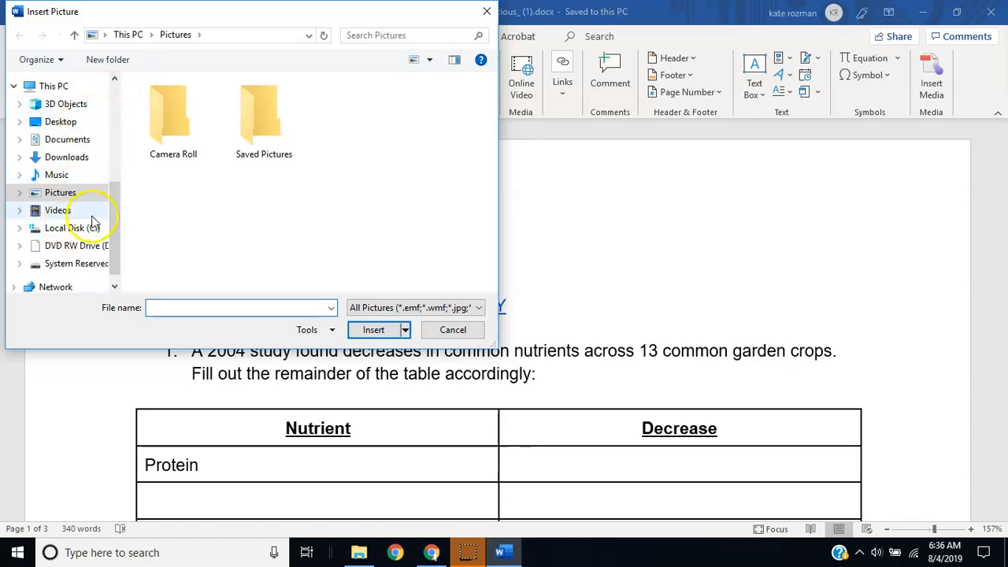
left_click(79, 156)
double_click(173, 118)
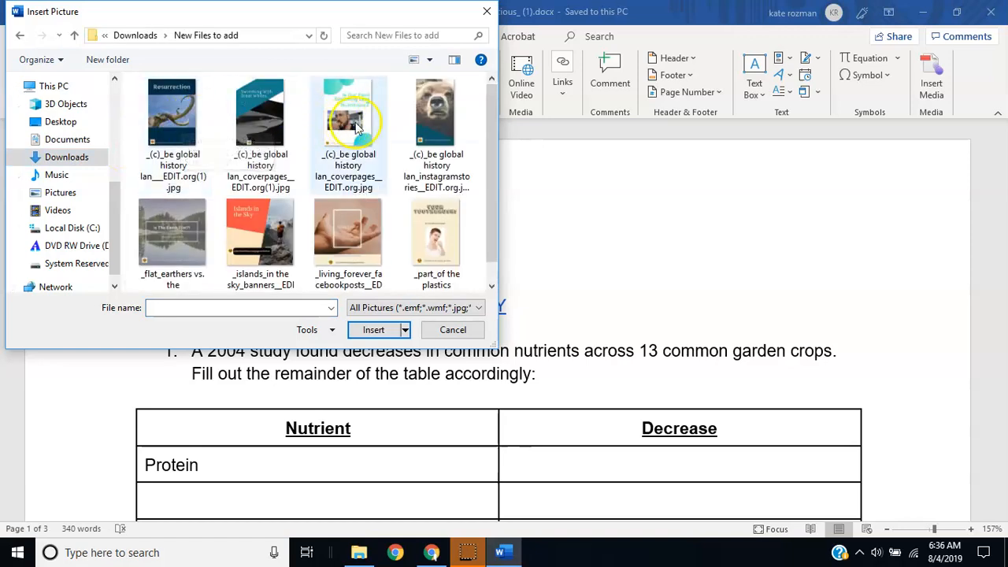
left_click(352, 120)
left_click(371, 330)
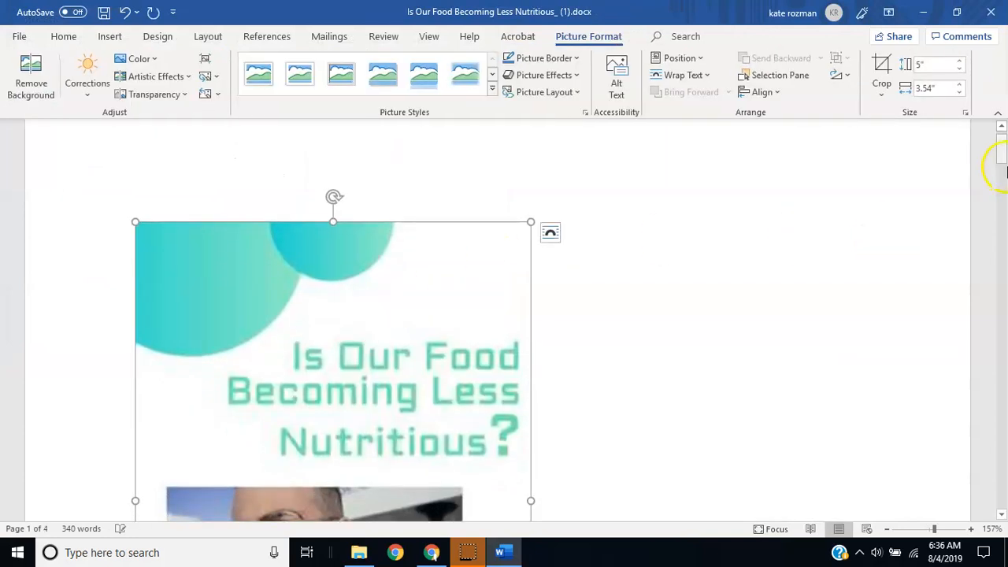
Enlarge the cover image until it fills page 1 within the margins and the worksheet title moves to page 2.
left_click_drag(1004, 160, 1004, 183)
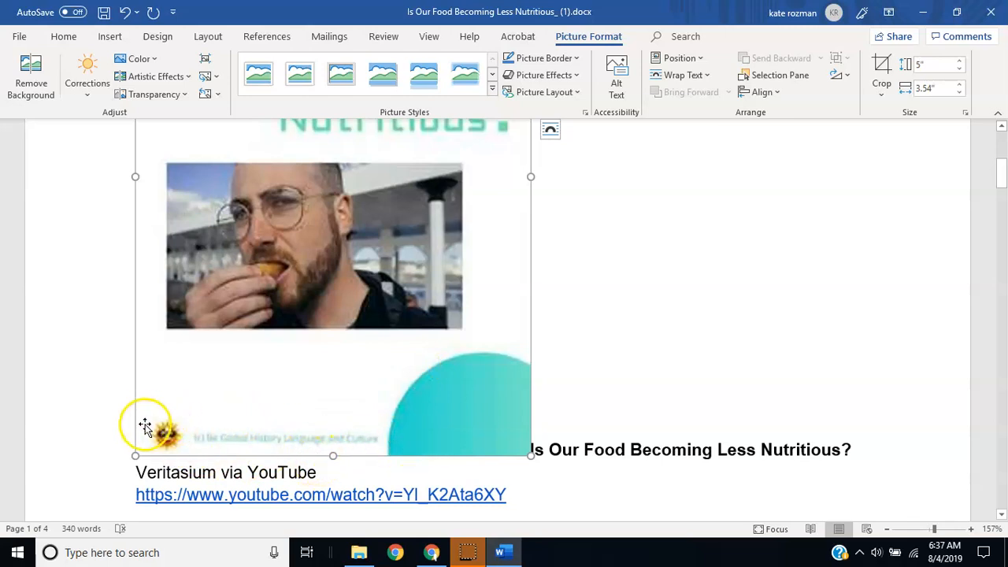
left_click_drag(534, 456, 702, 484)
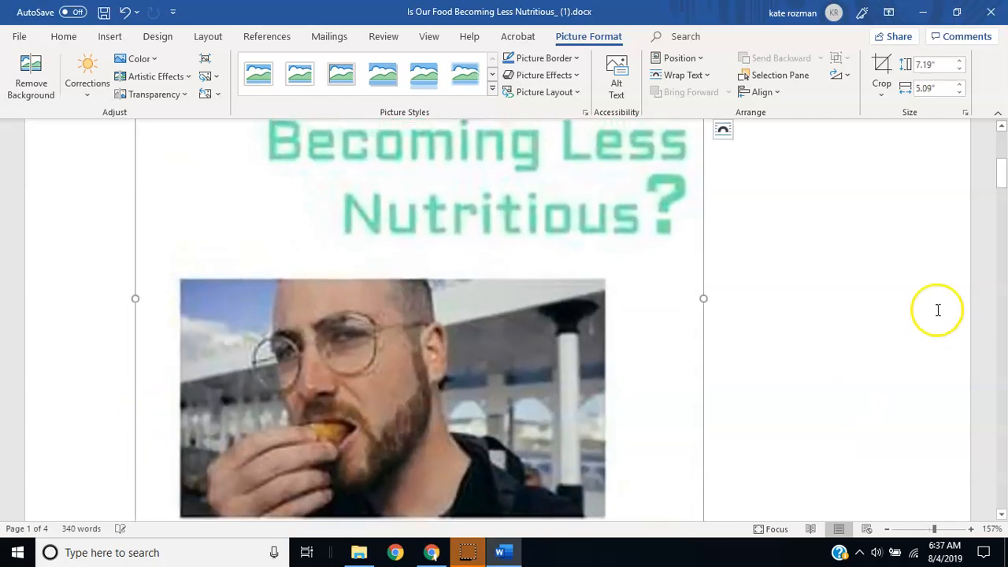
left_click(428, 37)
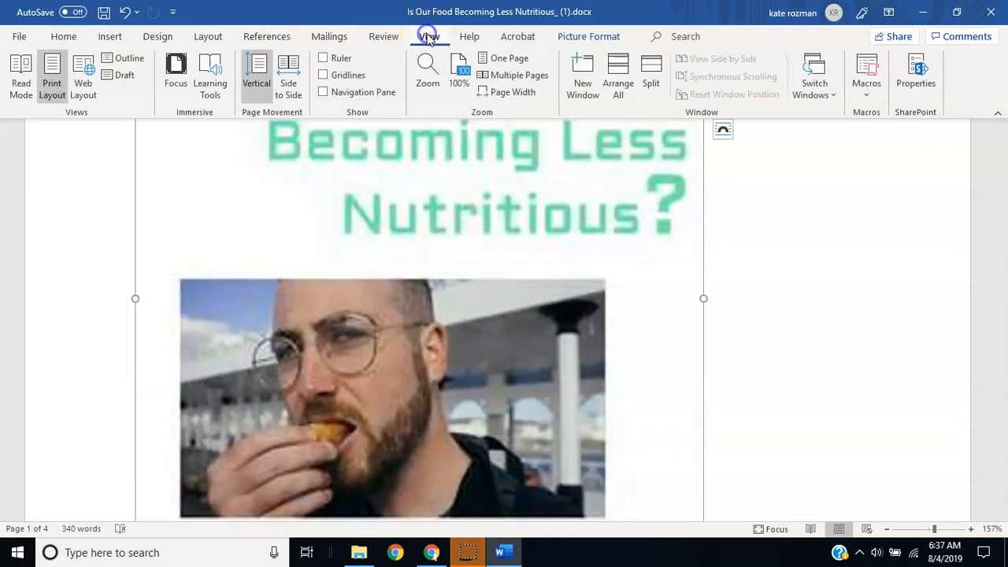
left_click(508, 59)
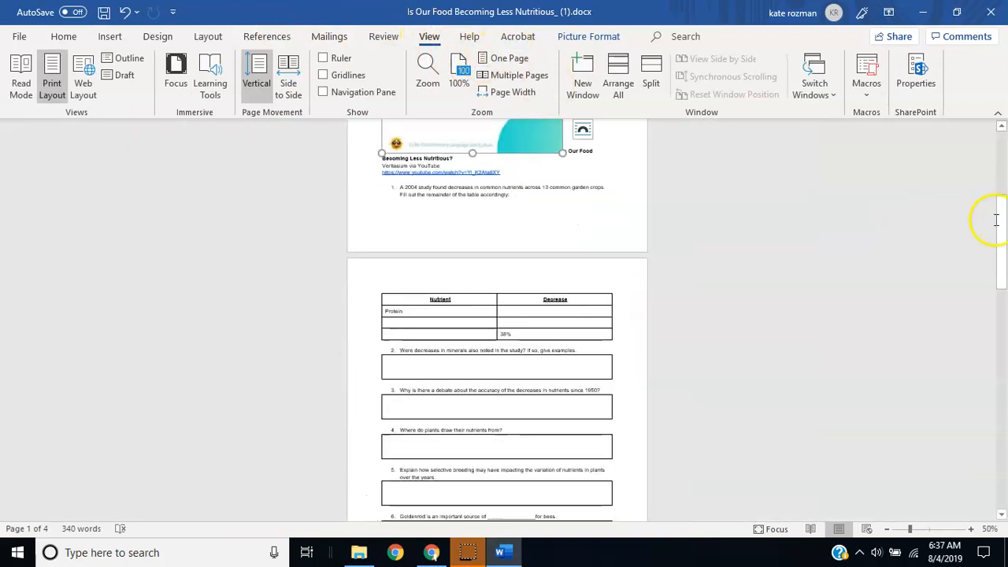
left_click_drag(1005, 236, 1002, 167)
left_click_drag(560, 415, 600, 488)
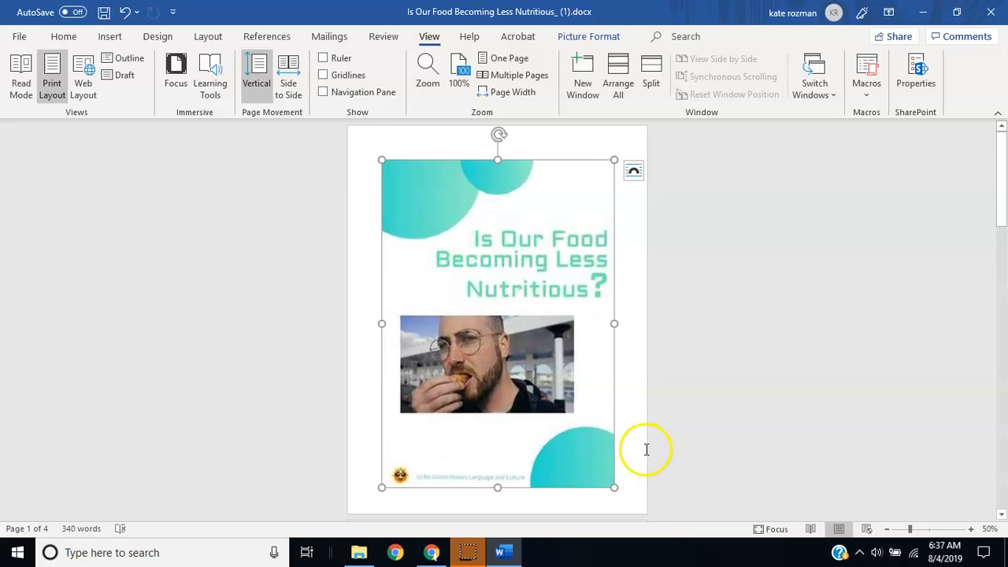
left_click(633, 452)
left_click_drag(1003, 214, 1001, 250)
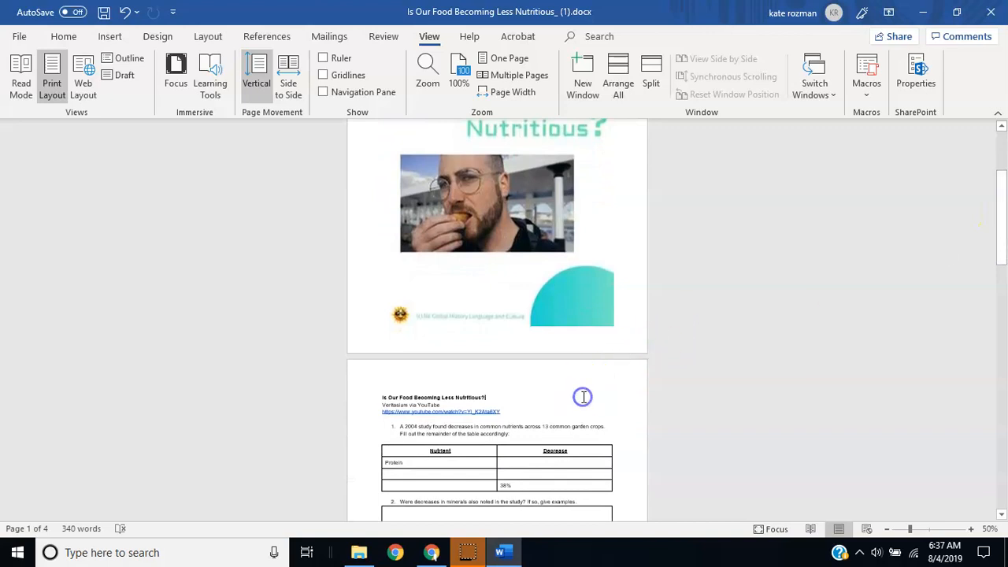
Open the page 1 footer for editing and turn on a different first page for headers and footers.
left_click(103, 39)
left_click(75, 43)
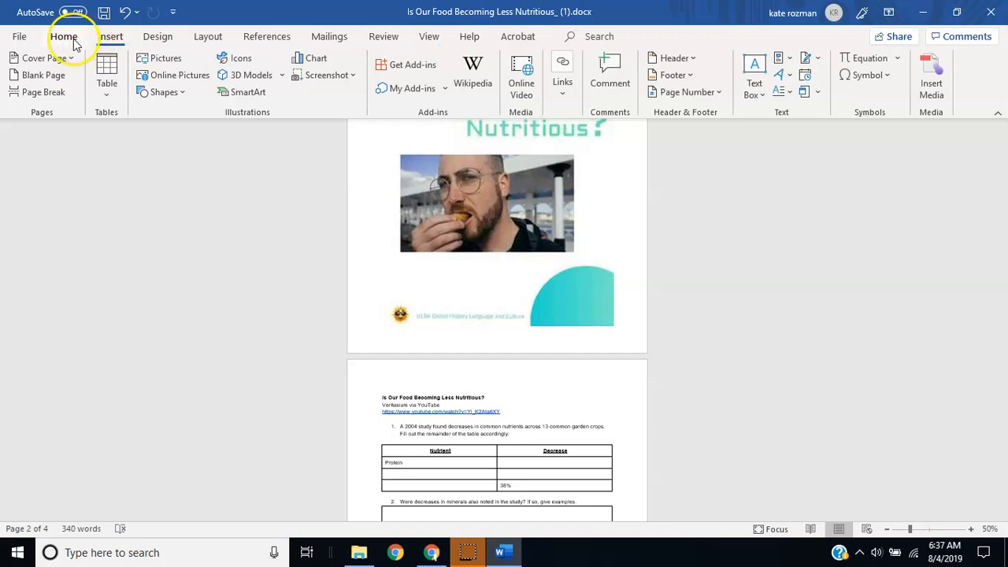
left_click(681, 77)
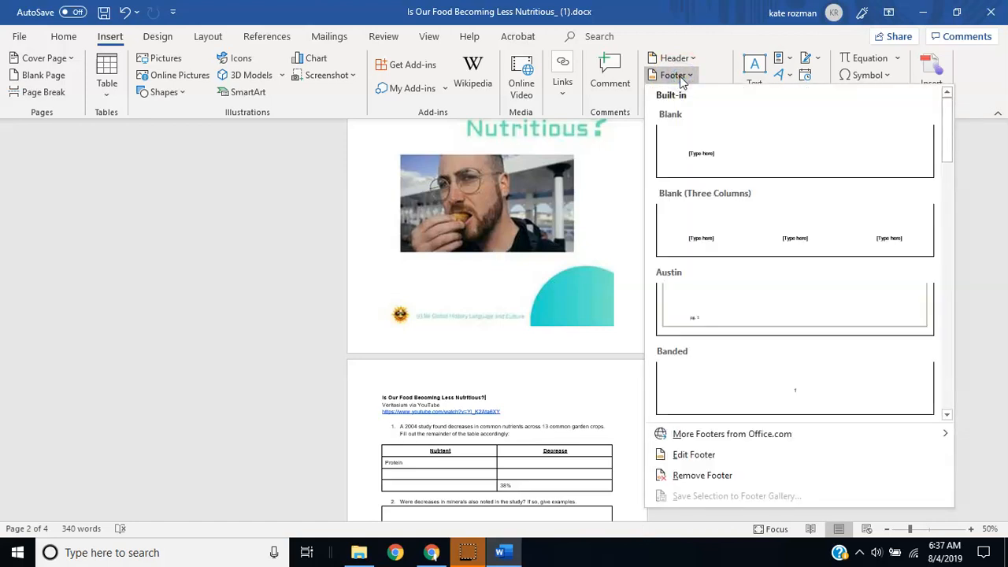
left_click(438, 333)
double_click(443, 337)
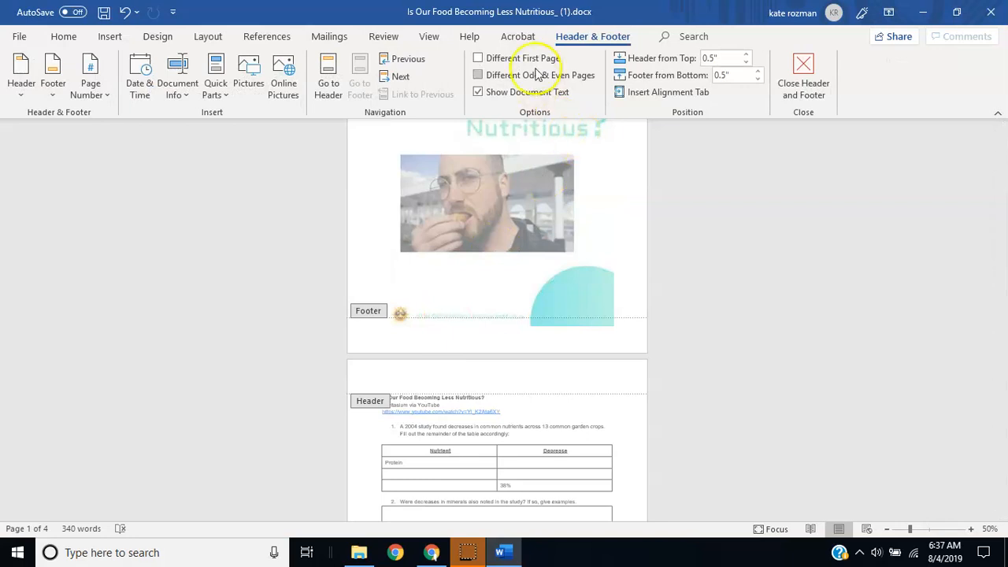
left_click(479, 59)
left_click(508, 306)
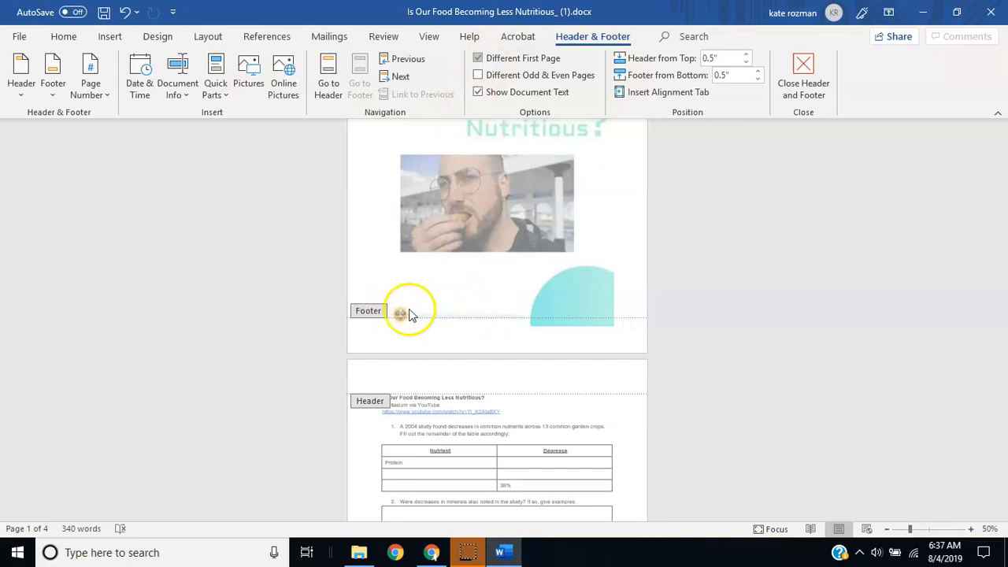
Enter "© Sustainable Ag and Science" in the page 2 footer and return to the document body.
scroll(457, 316, "up", 3)
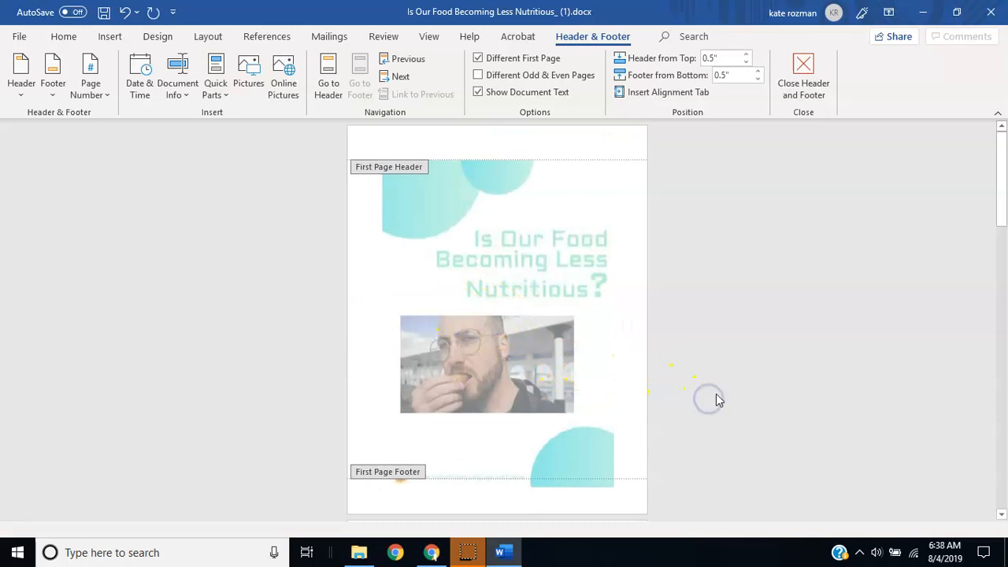
left_click_drag(1005, 175, 1005, 301)
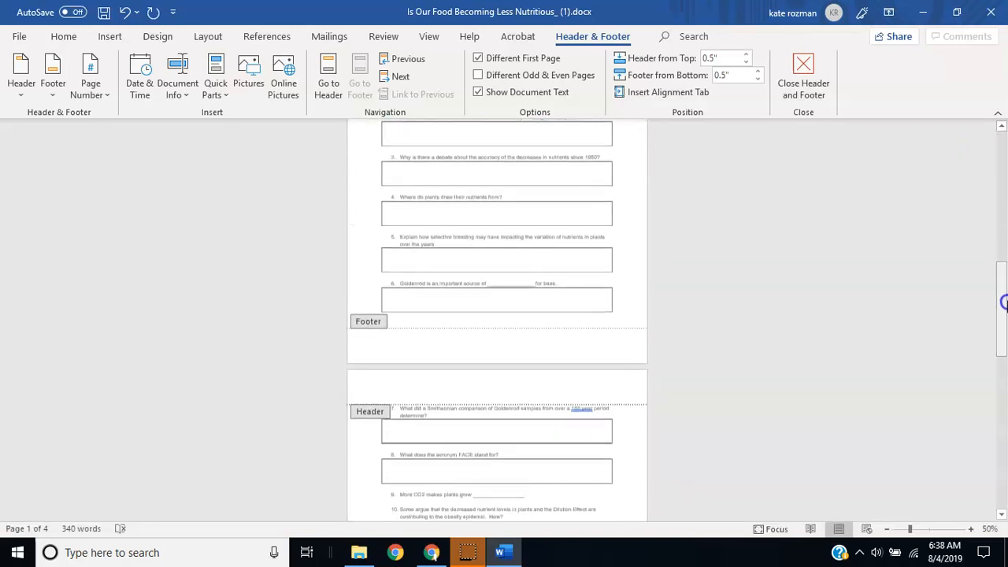
left_click(492, 353)
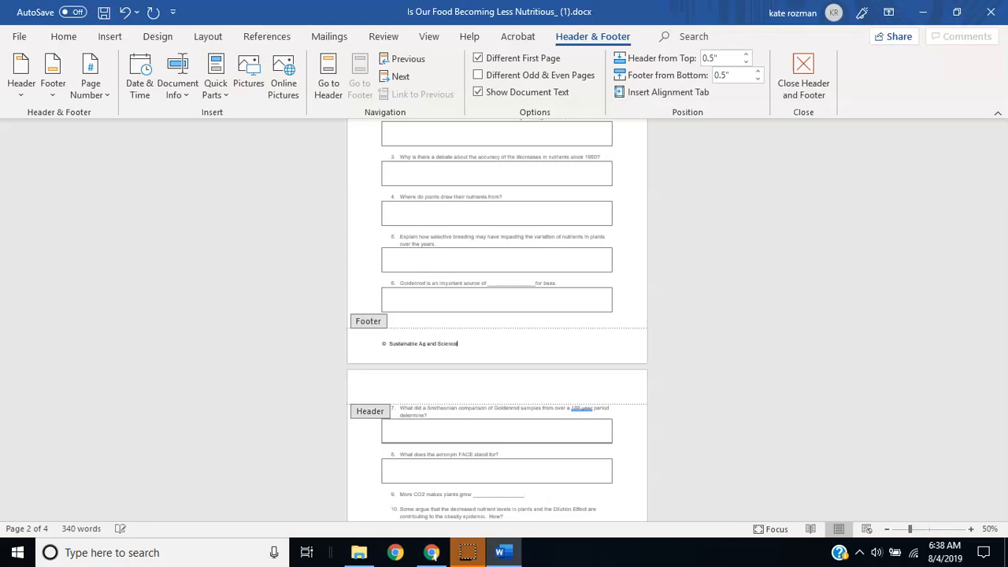
left_click(499, 342)
key("BackSpace")
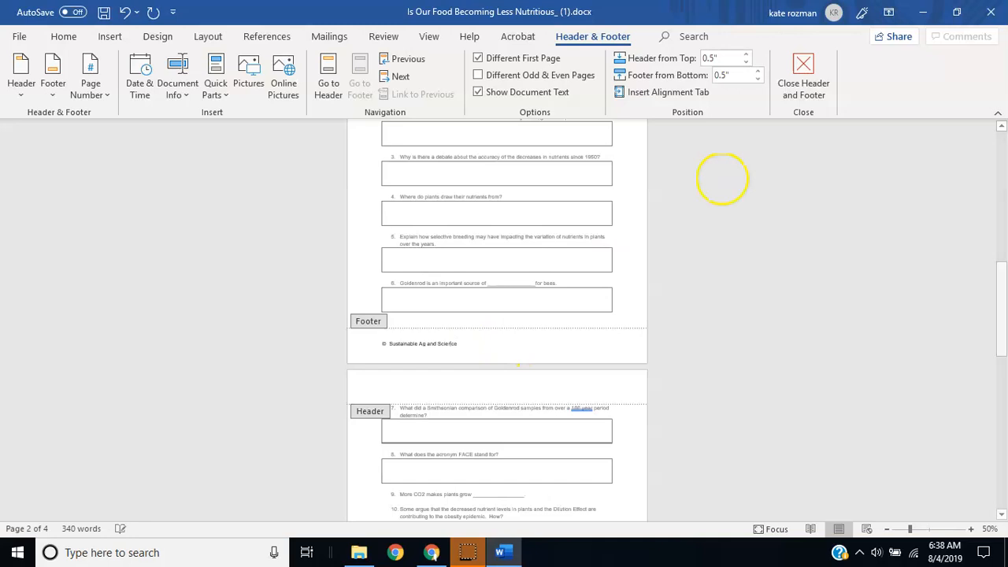
double_click(750, 293)
Go back to the cover page, save the document, and close Word.
left_click_drag(1004, 310, 995, 189)
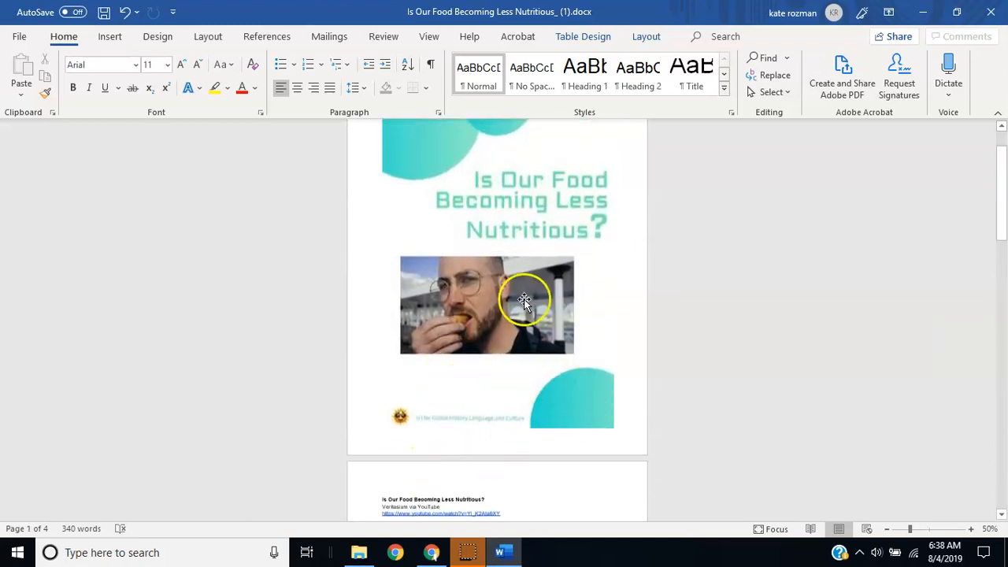
double_click(500, 448)
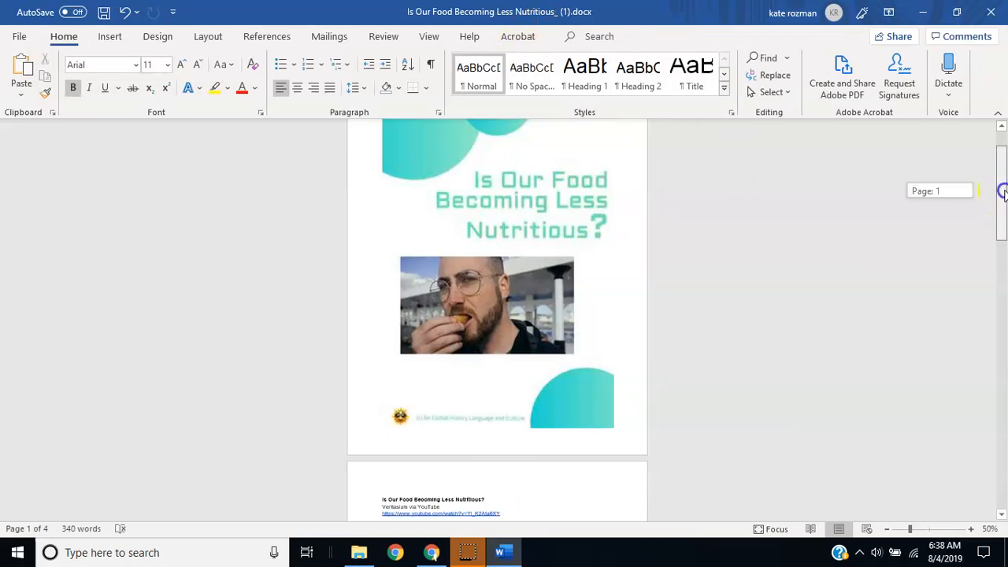
scroll(1002, 165, "up", 2)
left_click(104, 12)
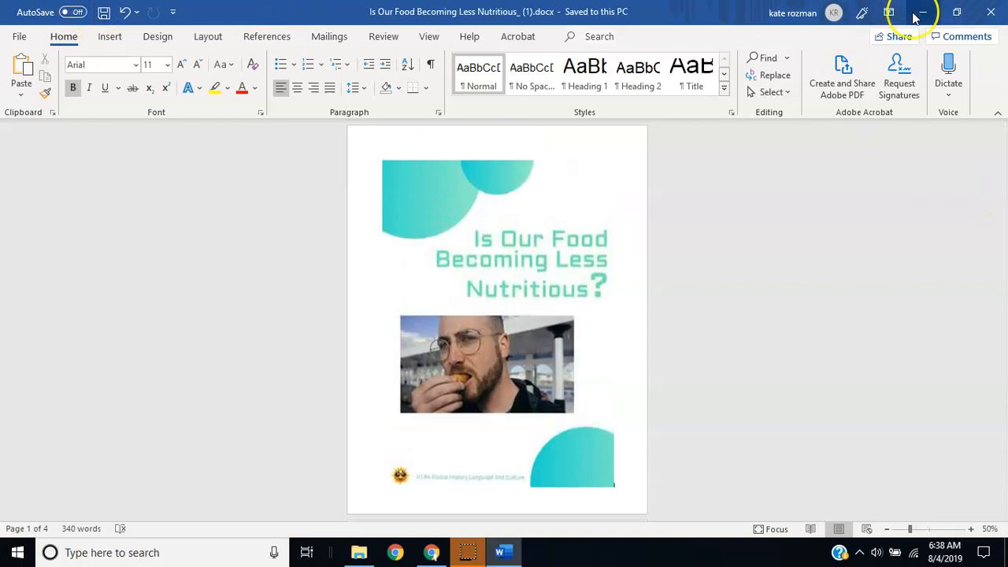
left_click(991, 14)
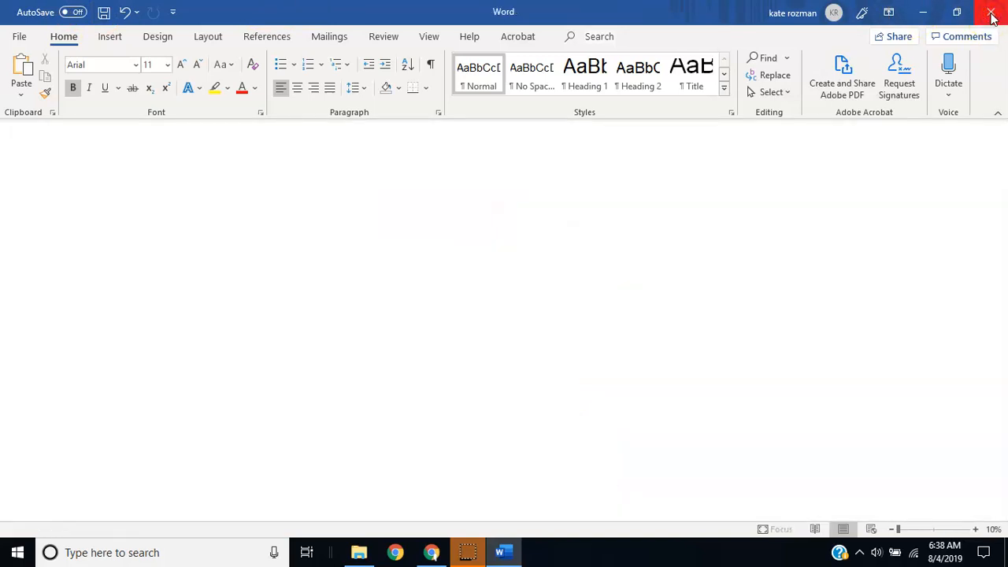
left_click(991, 13)
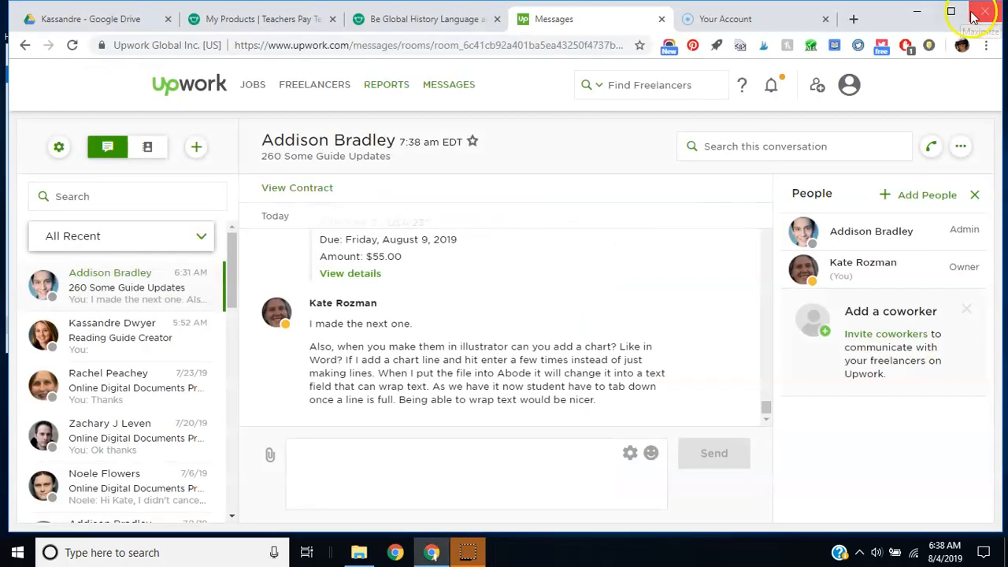
Reopen "Is Our Food Becoming Less Nutritious_ (1).docx" in Word from the New Files to add folder.
left_click(356, 554)
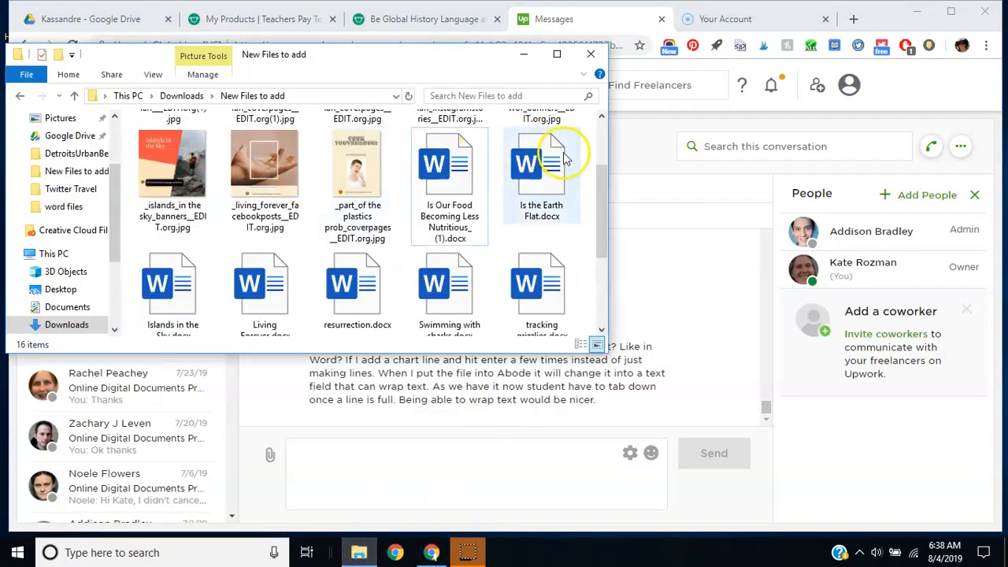
left_click(457, 164)
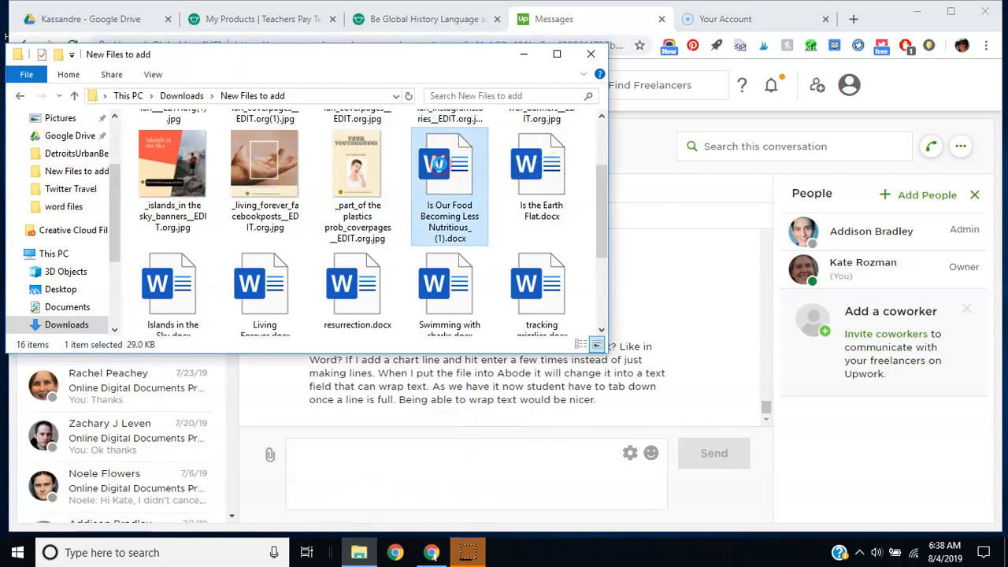
right_click(441, 169)
left_click(477, 277)
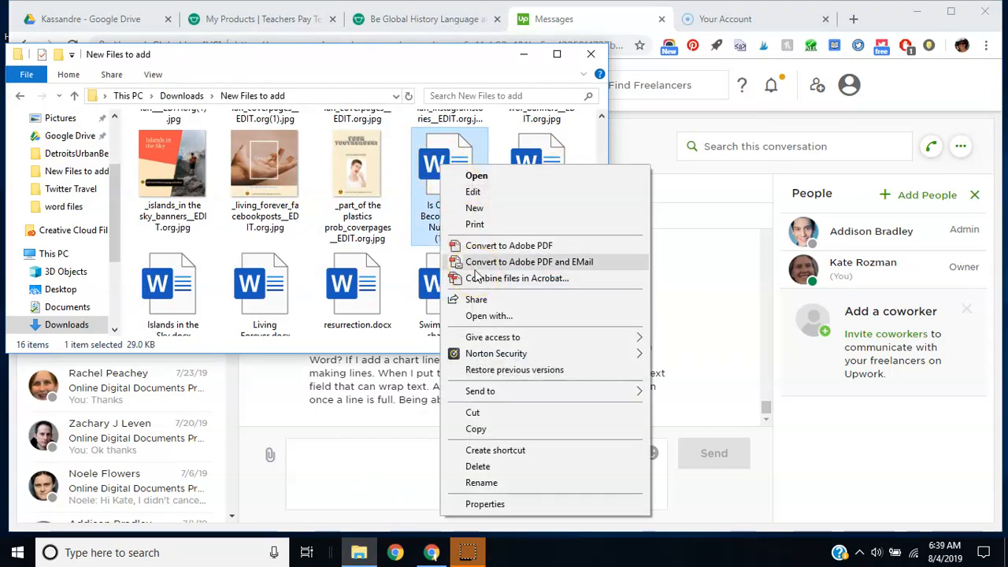
left_click(483, 319)
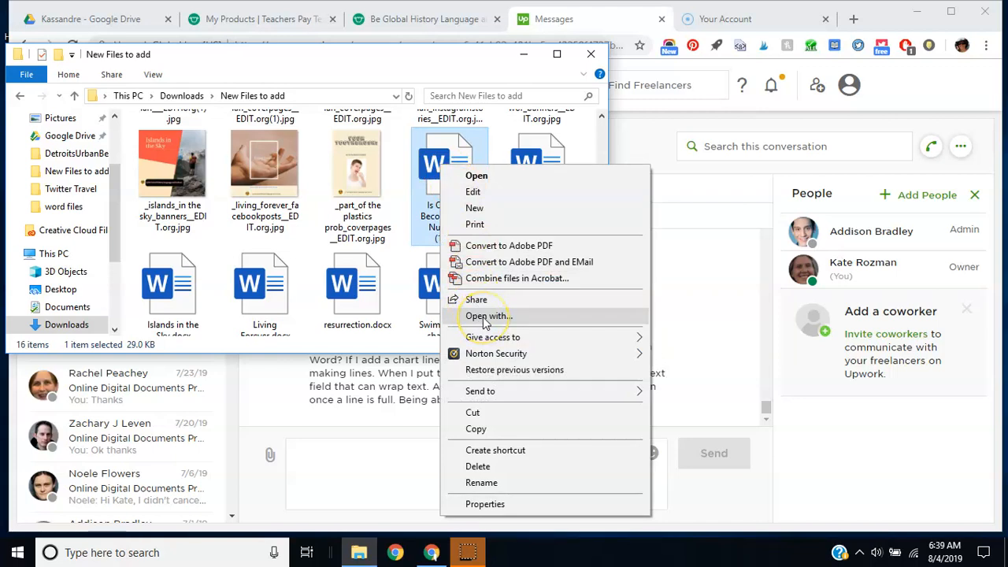
left_click(486, 320)
left_click(455, 222)
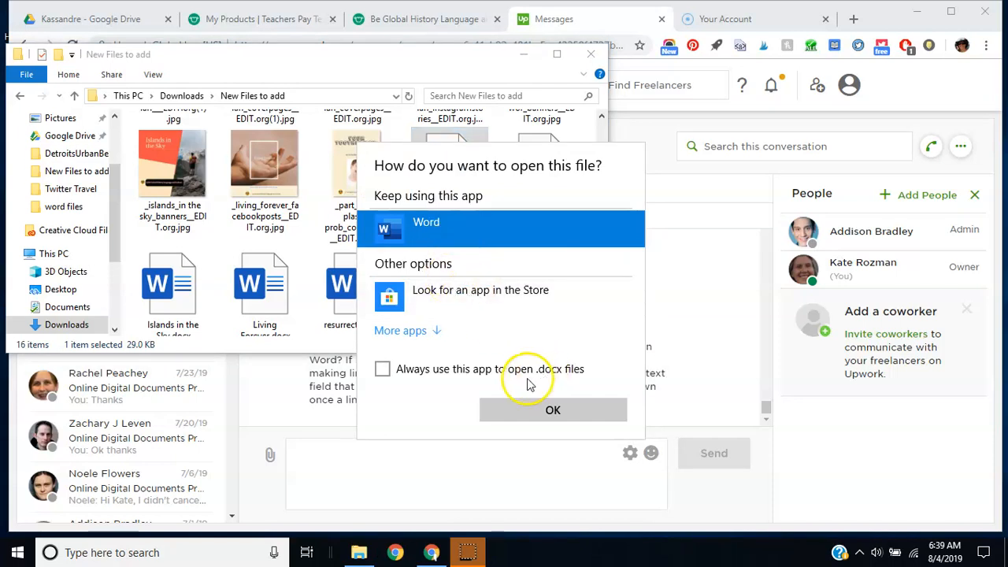
left_click(589, 415)
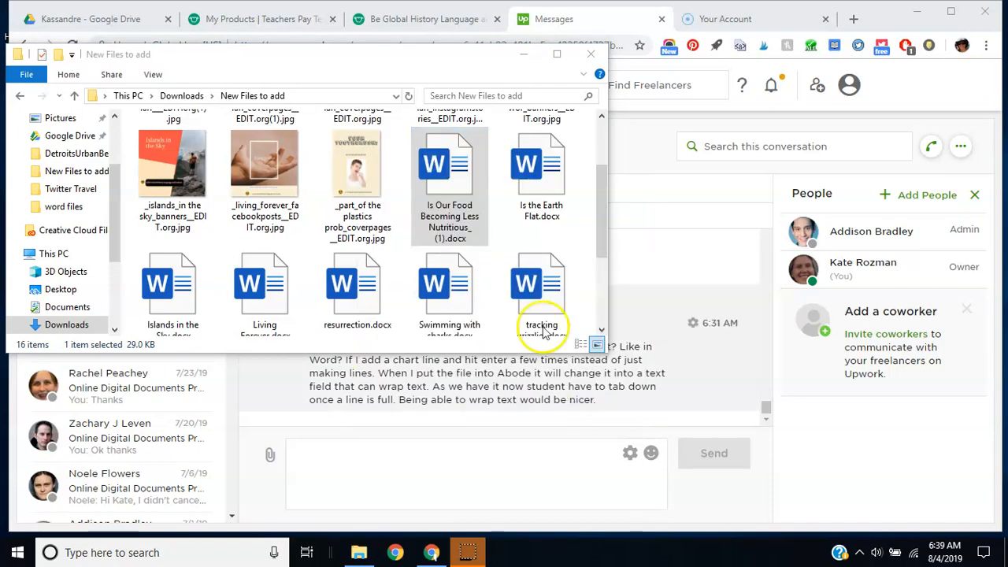
double_click(449, 181)
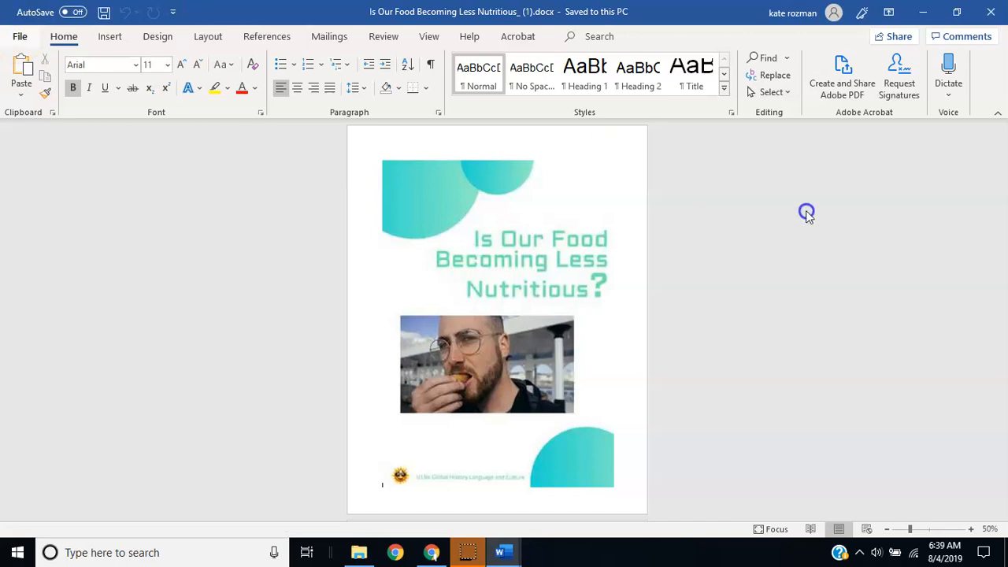
Save the worksheet as the Adobe PDF "Is Our Food Becoming Less Nutritious_ (1).pdf" in New Files to add and close the Word document.
left_click(20, 40)
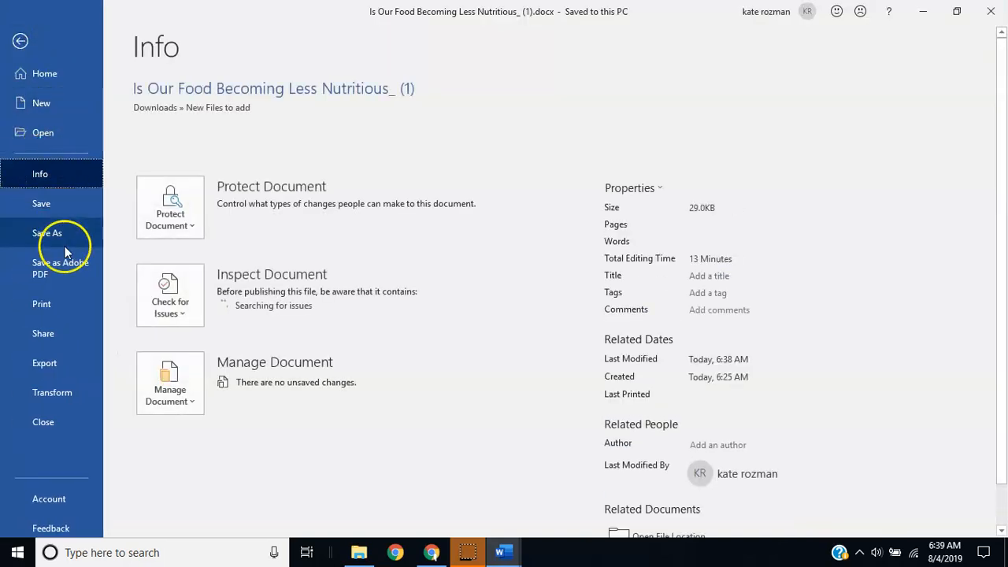
left_click(63, 272)
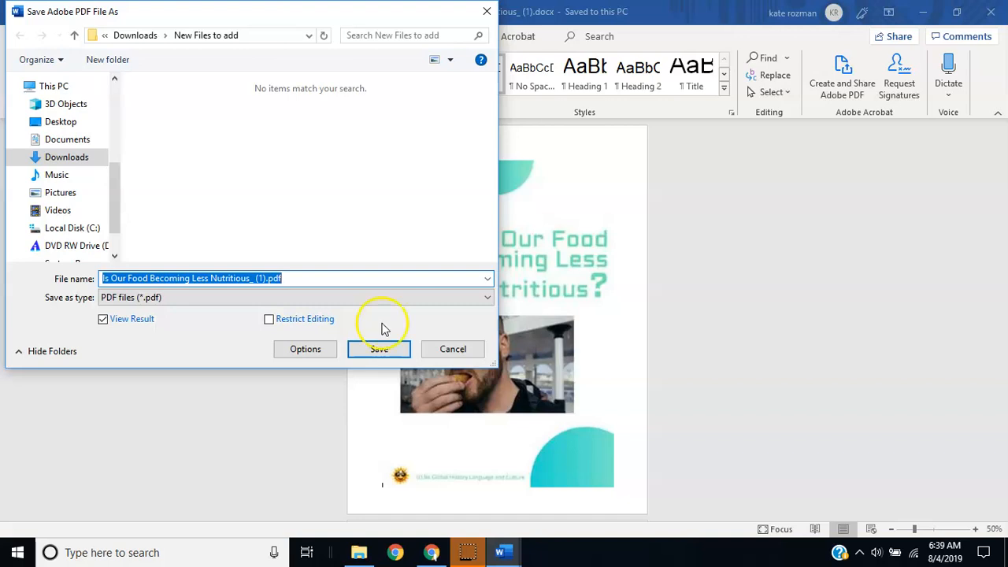
left_click(378, 352)
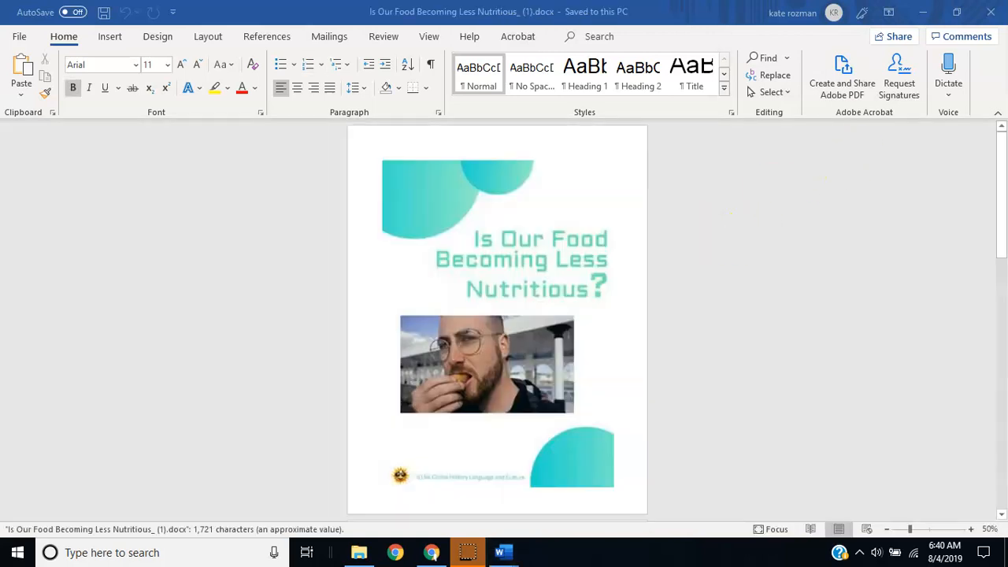
left_click(991, 12)
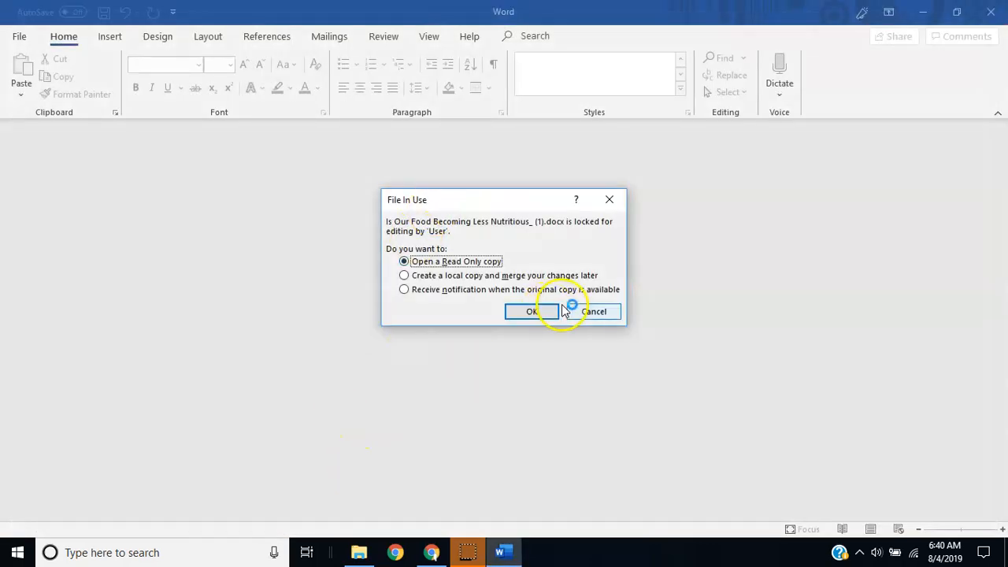
left_click(583, 311)
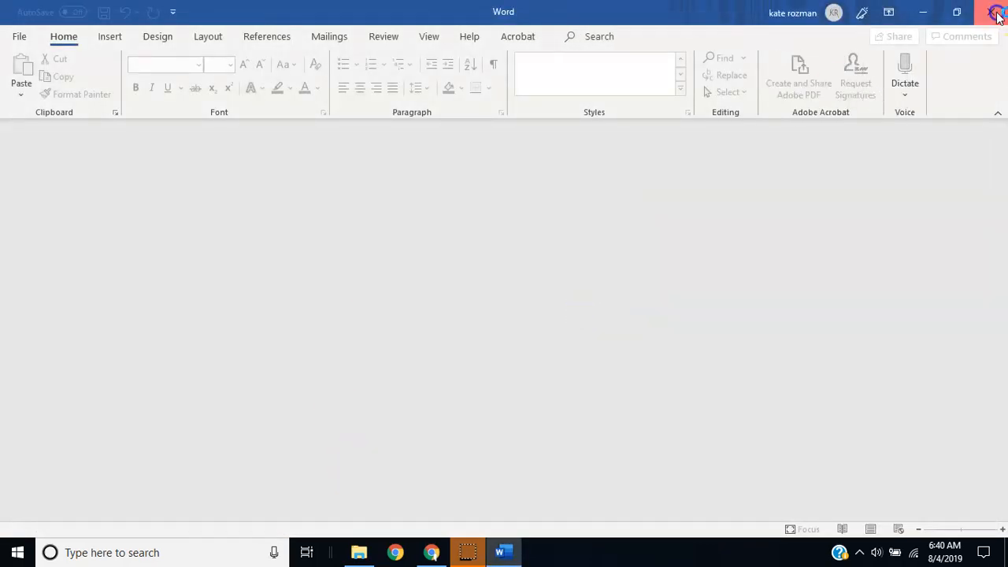
Close the empty Word window to get back to the New Files to add folder.
left_click(994, 13)
double_click(538, 162)
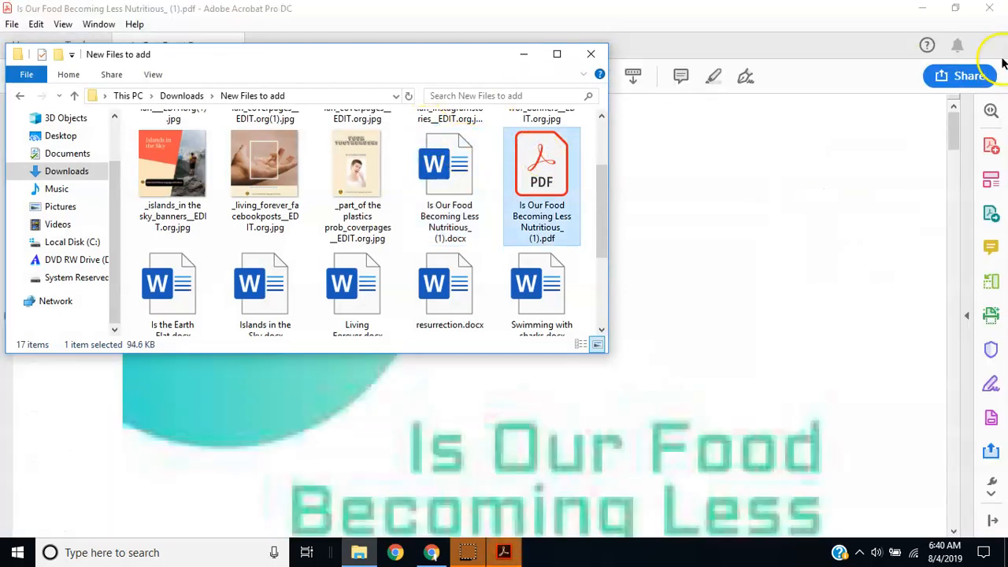
left_click(988, 9)
left_click(989, 8)
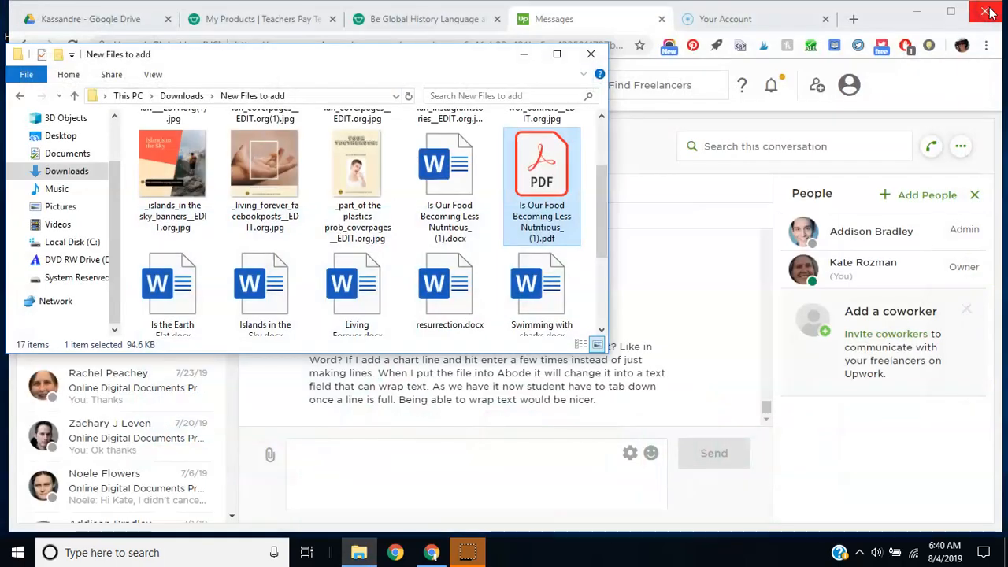
Open "Is Our Food Becoming Less Nutritious_ (1).pdf" from the New Files to add folder with Adobe Acrobat DC.
right_click(549, 163)
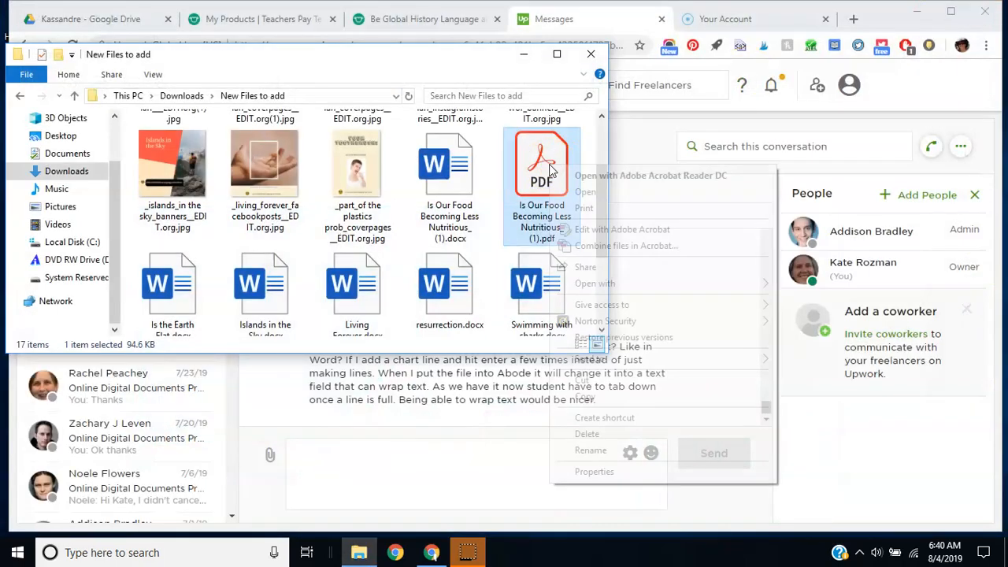
mouse_move(584, 284)
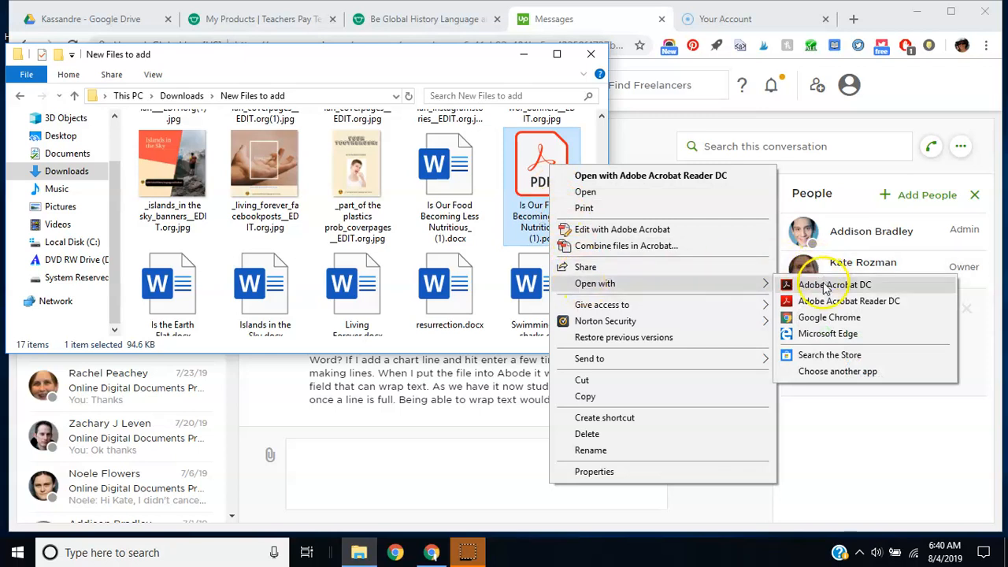
left_click(831, 285)
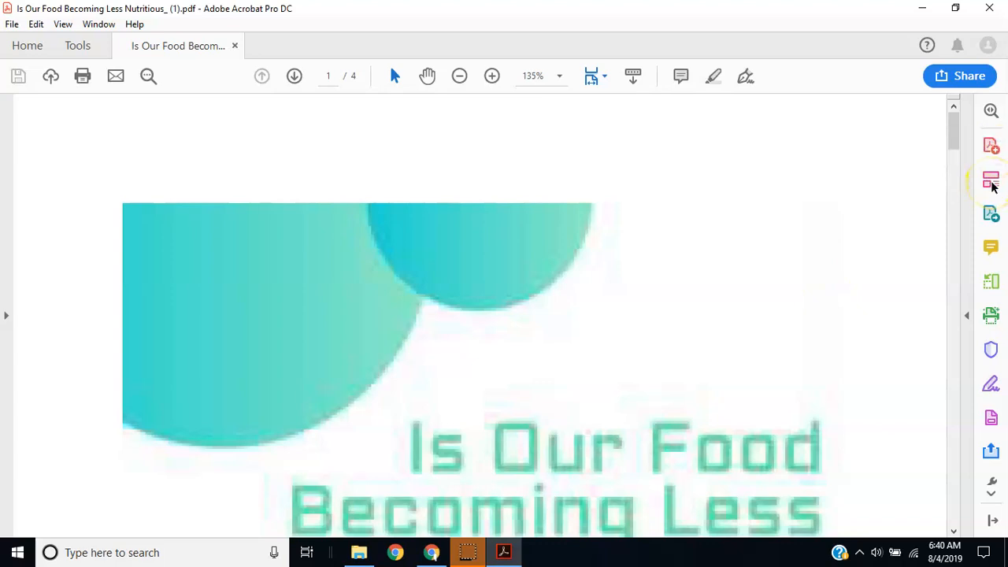
Start editing the worksheet PDF and dismiss the text recognition notice.
left_click(991, 145)
left_click(993, 186)
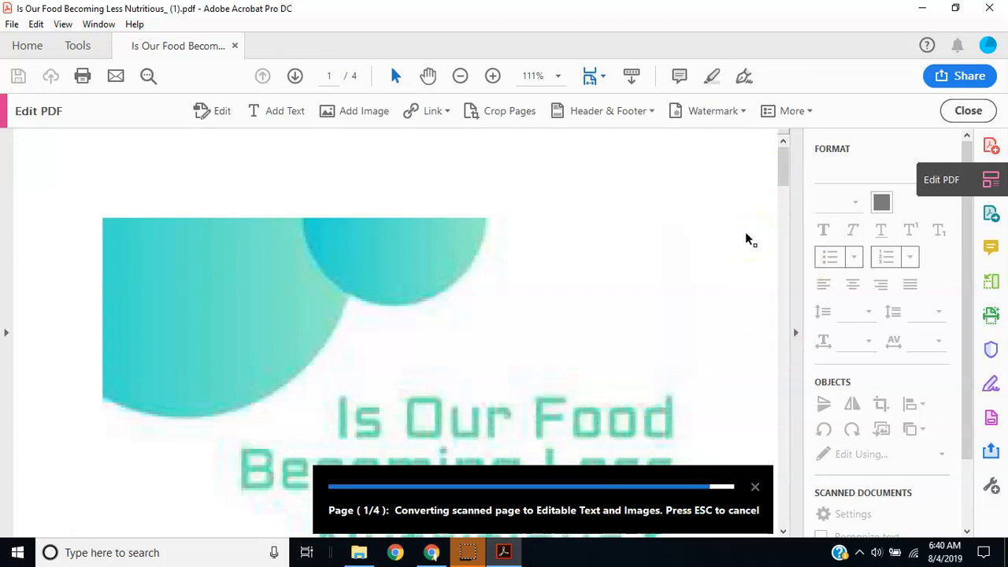
scroll(748, 240, "down", 2)
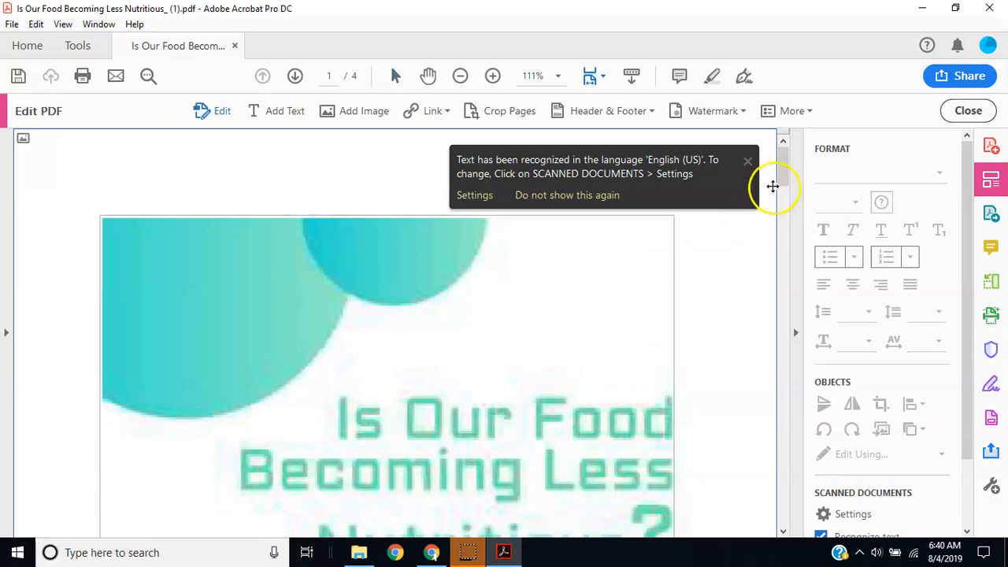
mouse_move(785, 181)
left_mouse_down()
mouse_move(788, 207)
mouse_move(783, 178)
left_mouse_up()
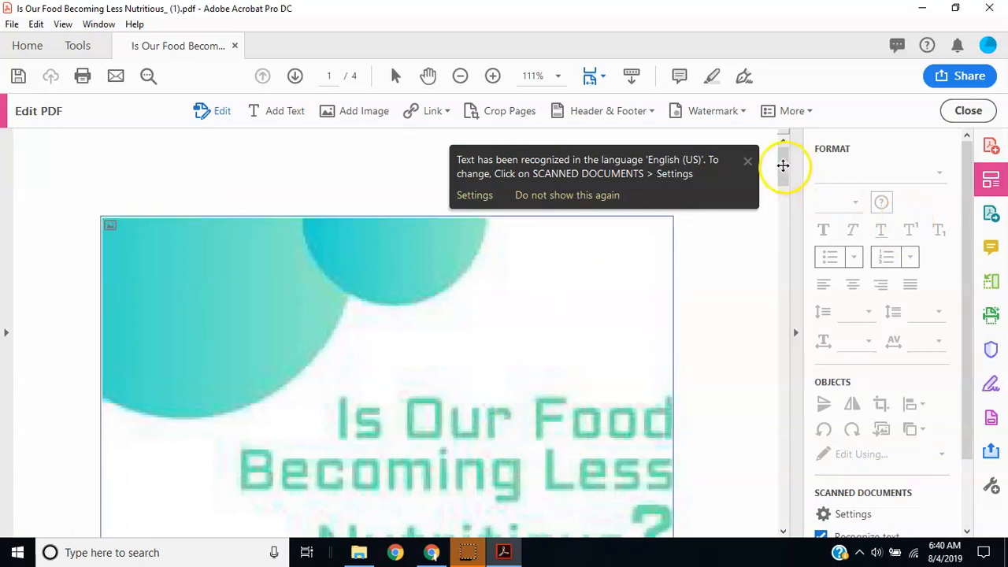
mouse_move(786, 173)
left_mouse_down()
mouse_move(786, 195)
mouse_move(785, 184)
left_mouse_up()
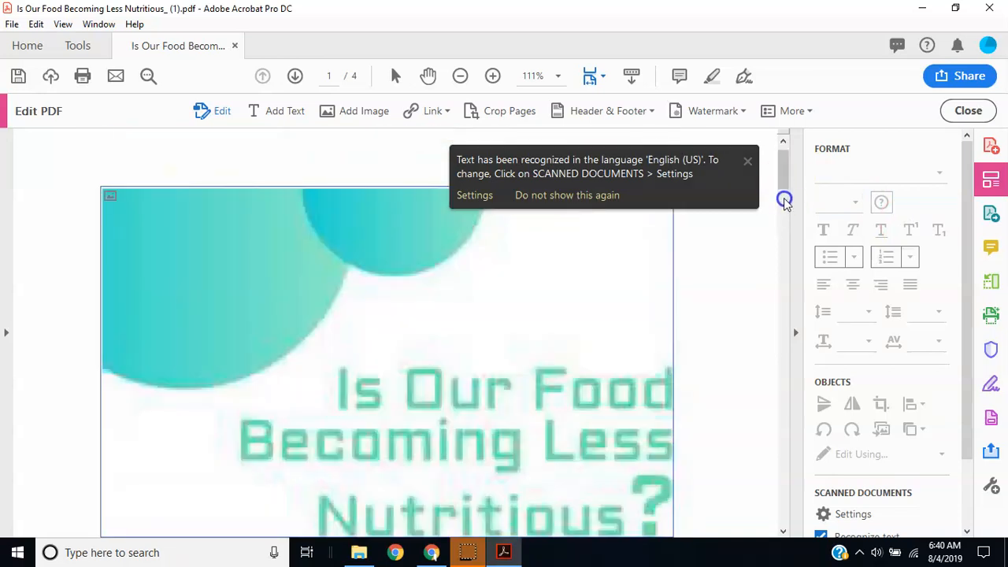
left_click(748, 162)
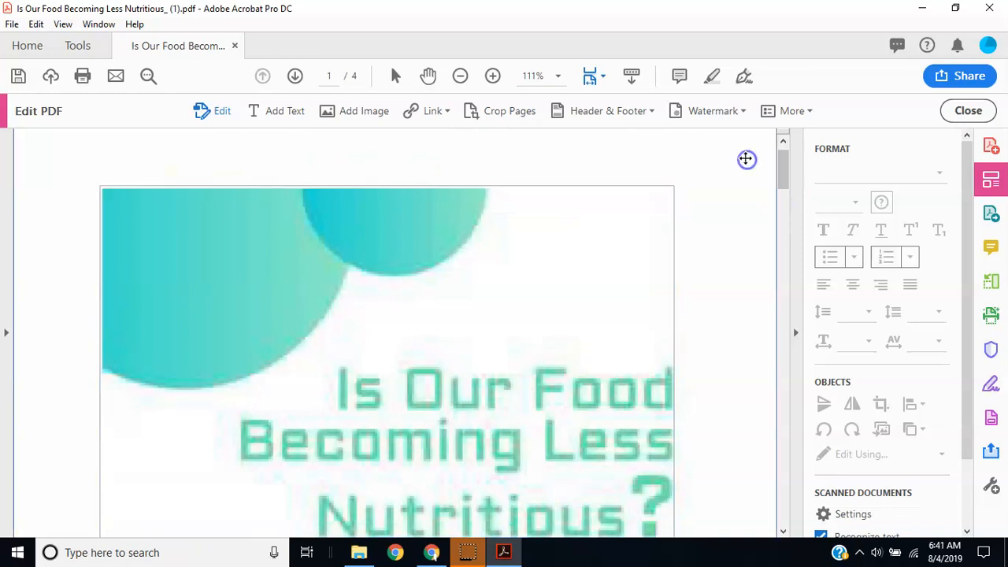
Add the text "Name:" followed by a long underscore line above the worksheet title on page 2.
left_click_drag(786, 173, 786, 252)
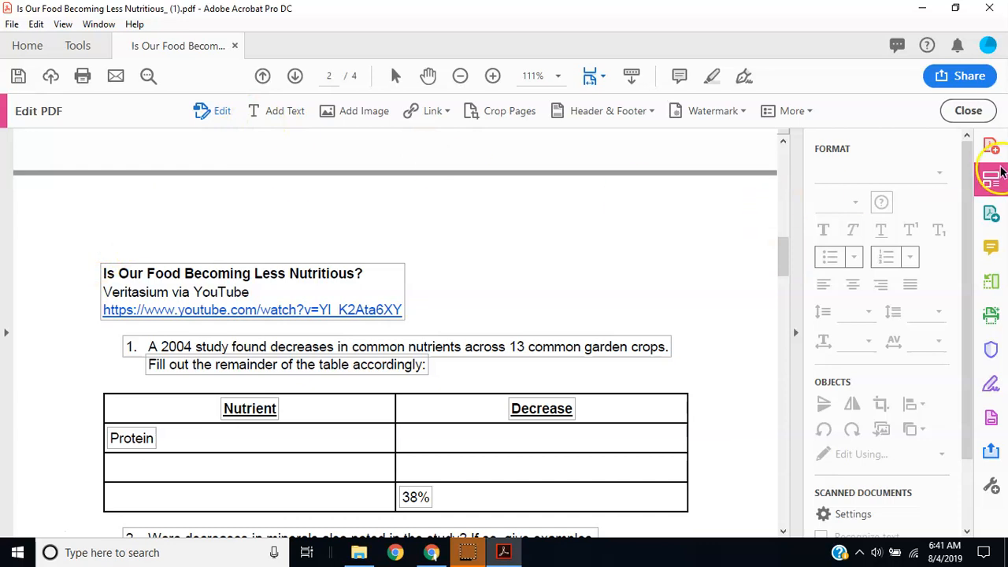
left_click(272, 111)
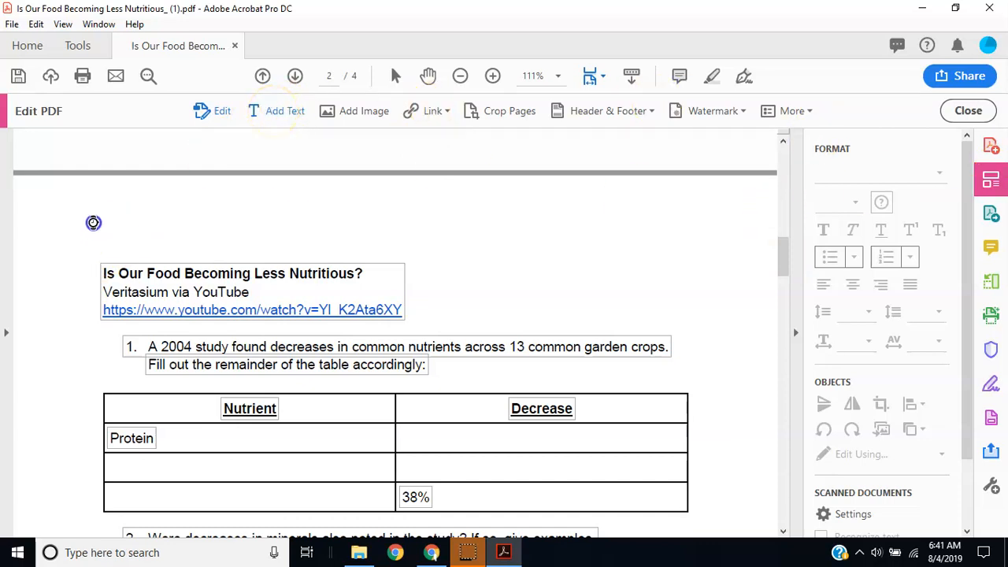
left_click_drag(98, 215, 454, 254)
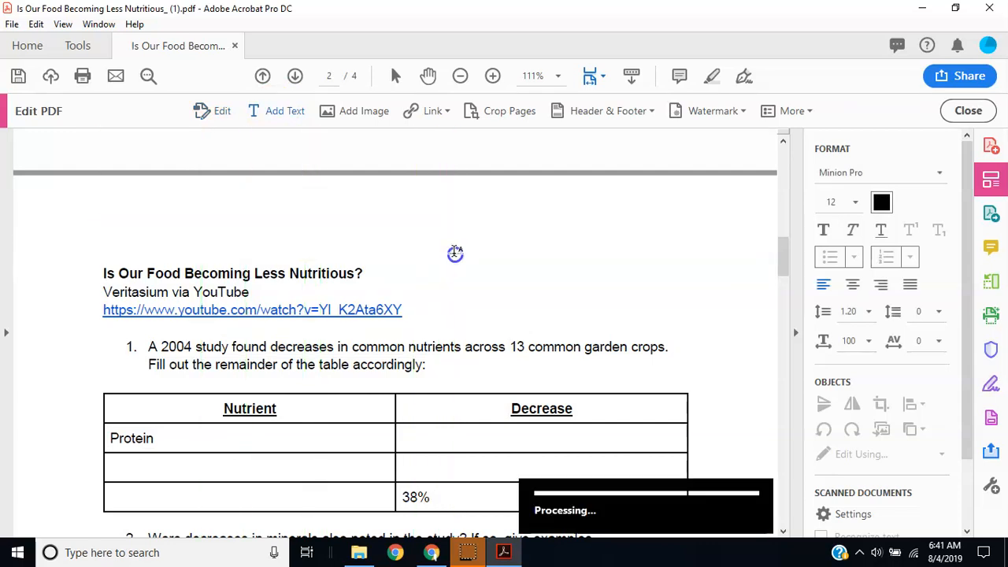
type("Name")
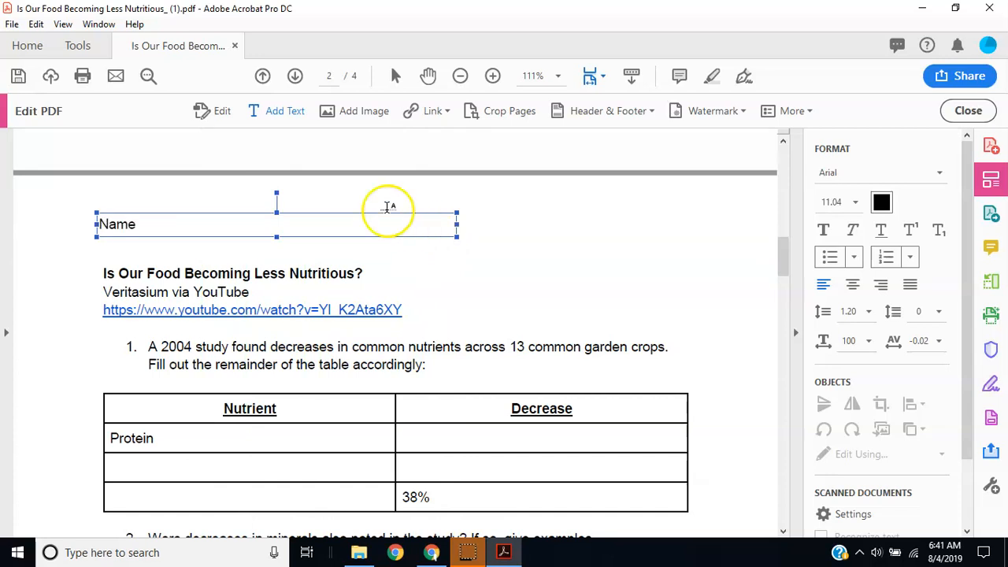
type(": _________________________")
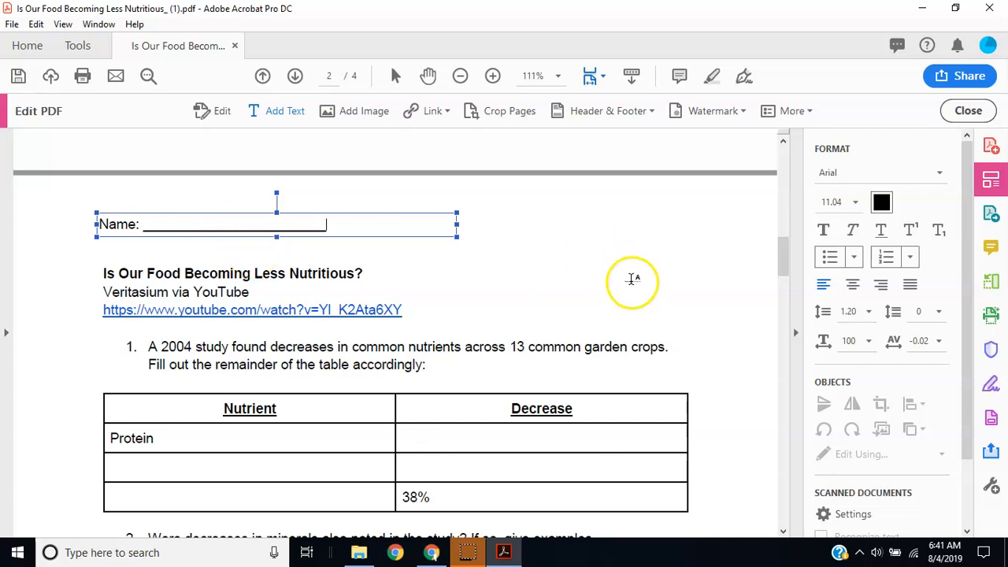
left_click(632, 280)
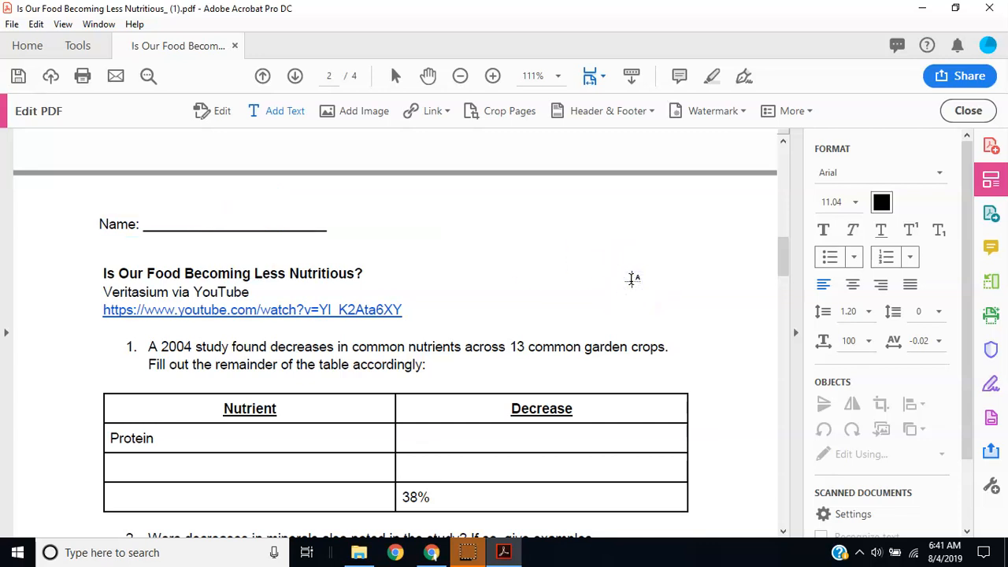
Prepare a fillable form from the worksheet, saving it over the existing "Is Our Food Becoming Less Nutritious_ (1).pdf".
left_click(992, 422)
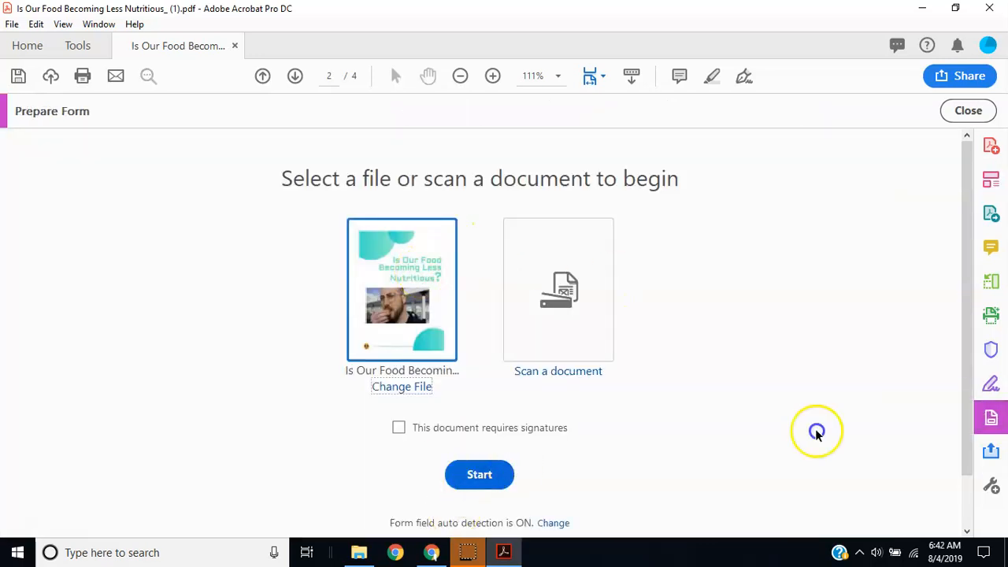
left_click(991, 415)
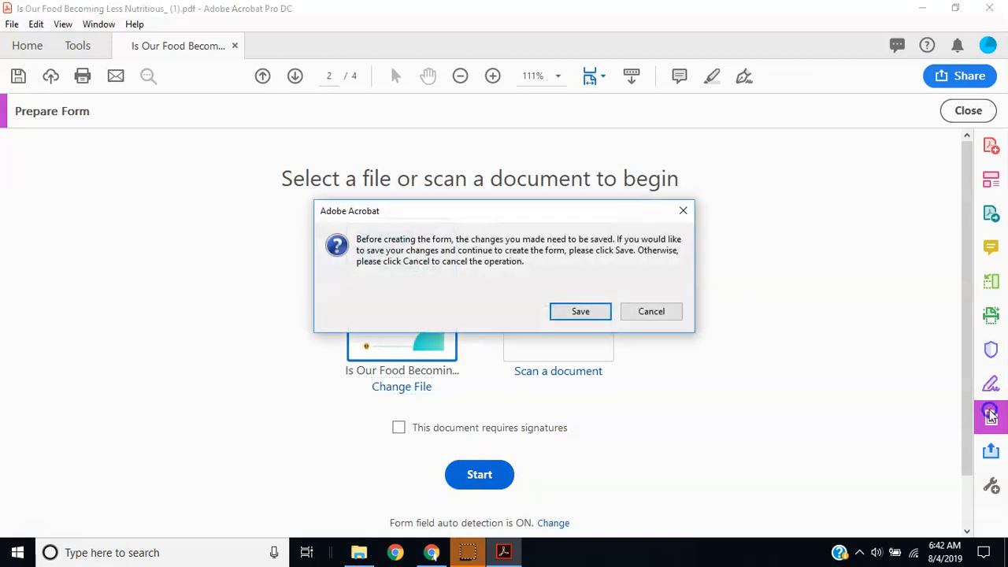
left_click(594, 311)
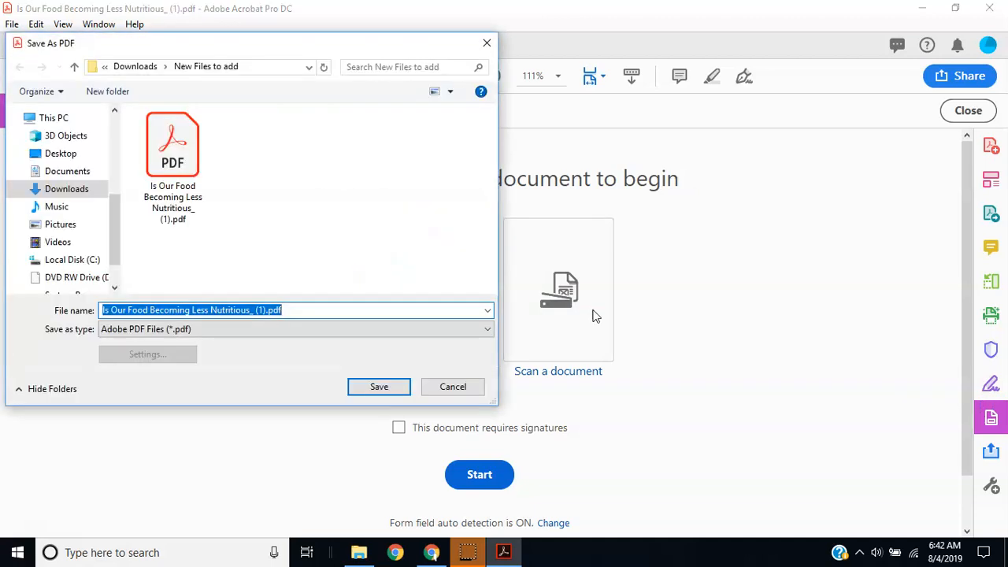
left_click(386, 387)
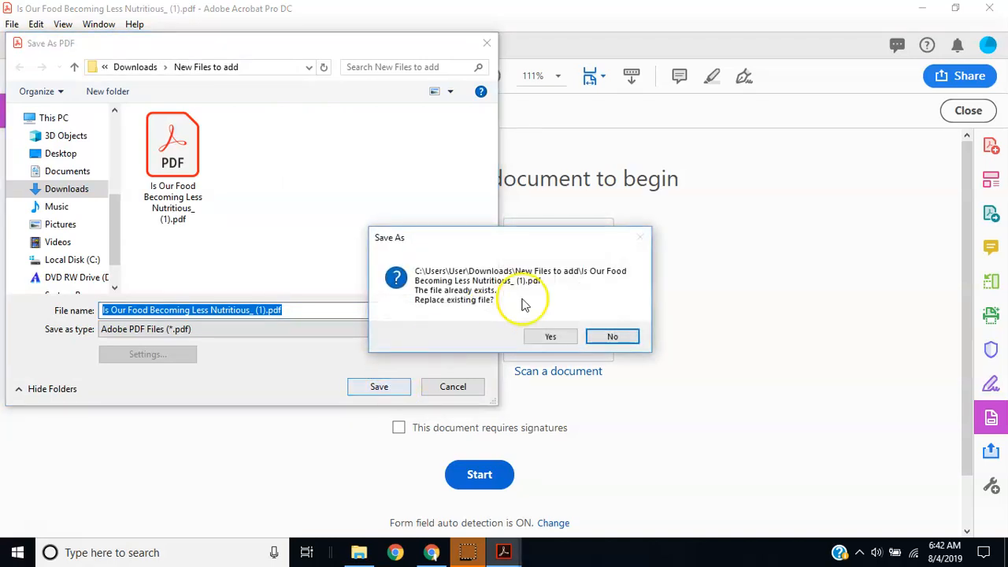
left_click(549, 336)
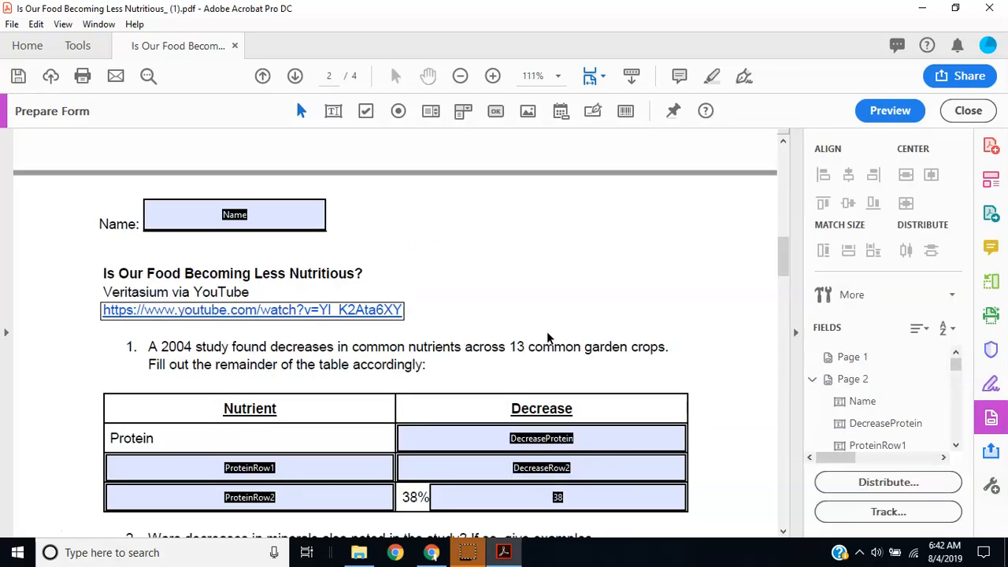
Delete the form field beside 38% in the question 1 nutrient table on page 2.
left_click_drag(783, 261, 785, 276)
left_click(658, 305)
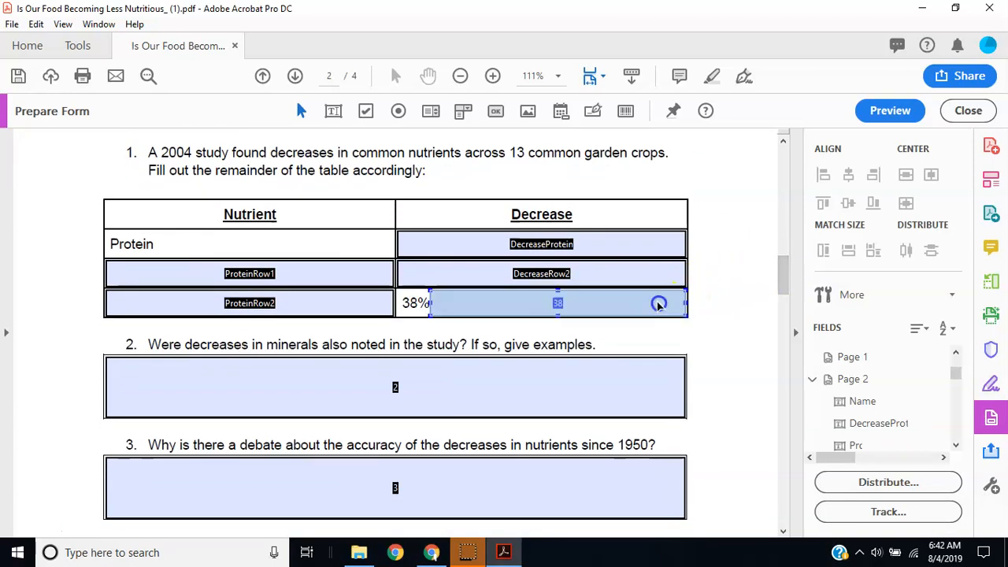
key("Delete")
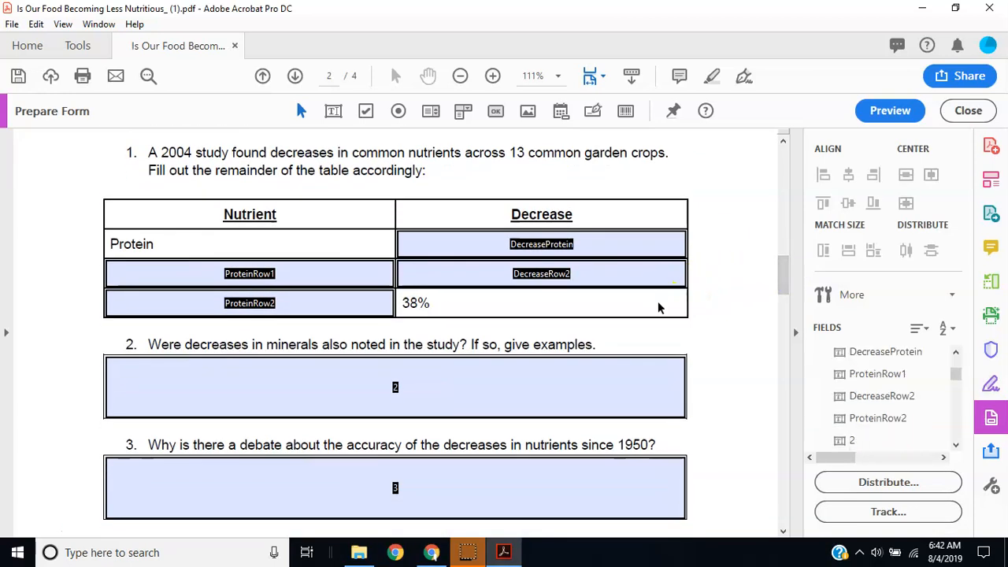
left_click_drag(785, 275, 782, 338)
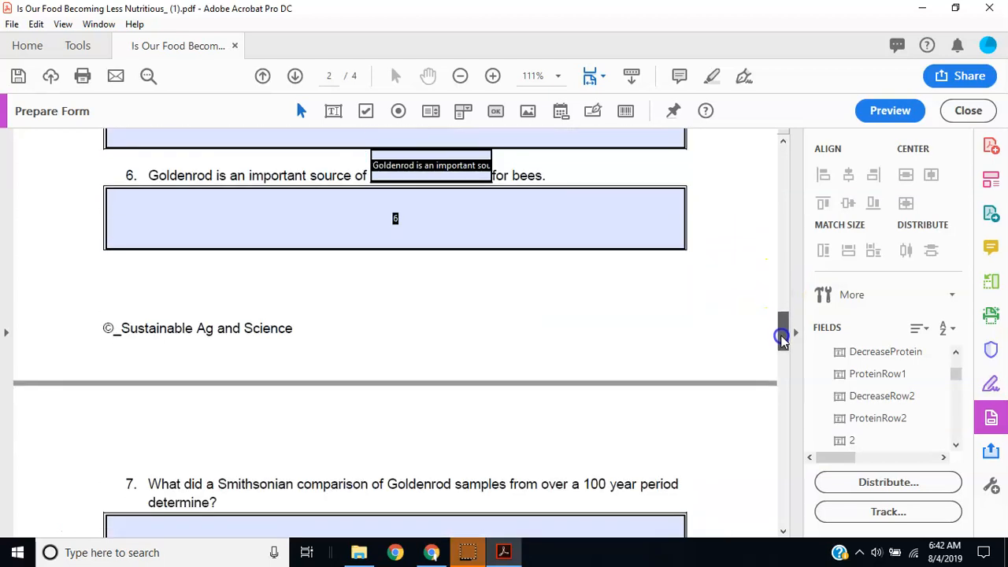
left_click(444, 175)
key("Delete")
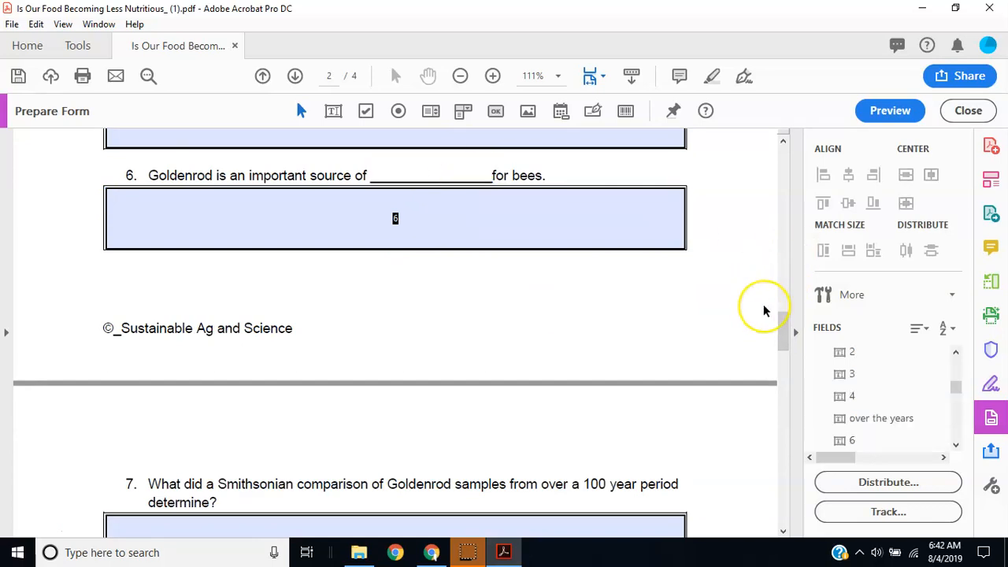
key("ctrl+z")
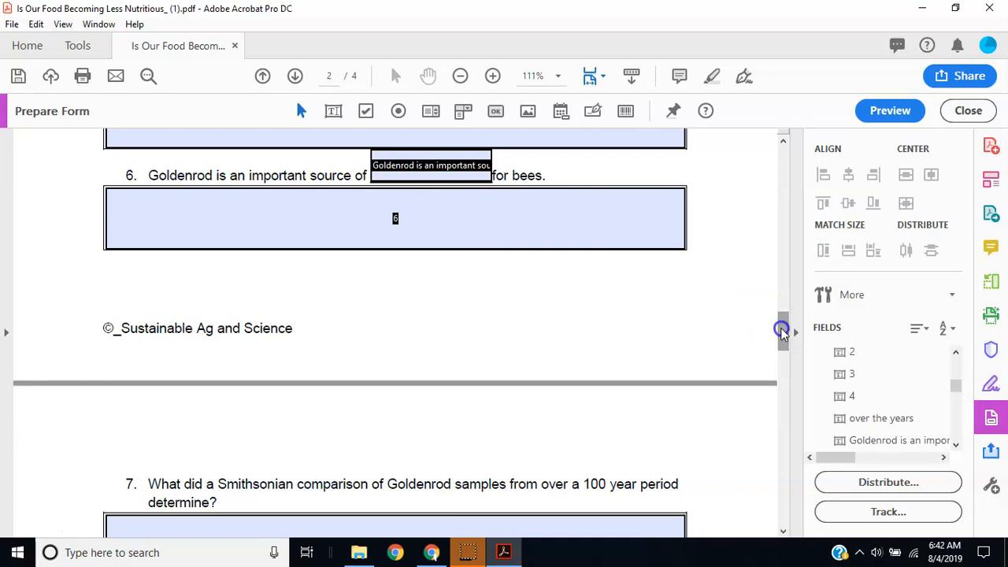
Delete the large form field in the answer box below question 6 on page 2.
left_click(596, 215)
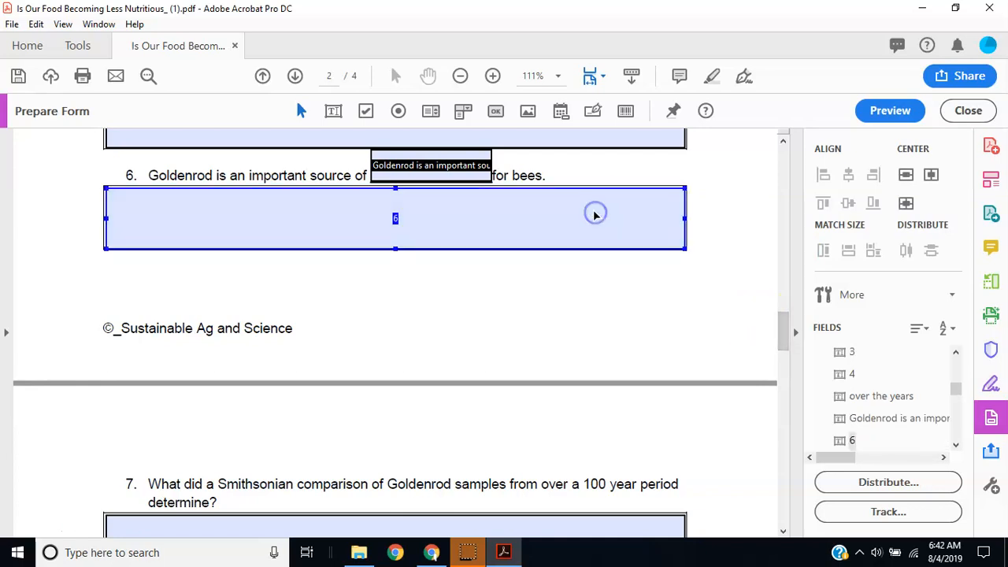
key("Delete")
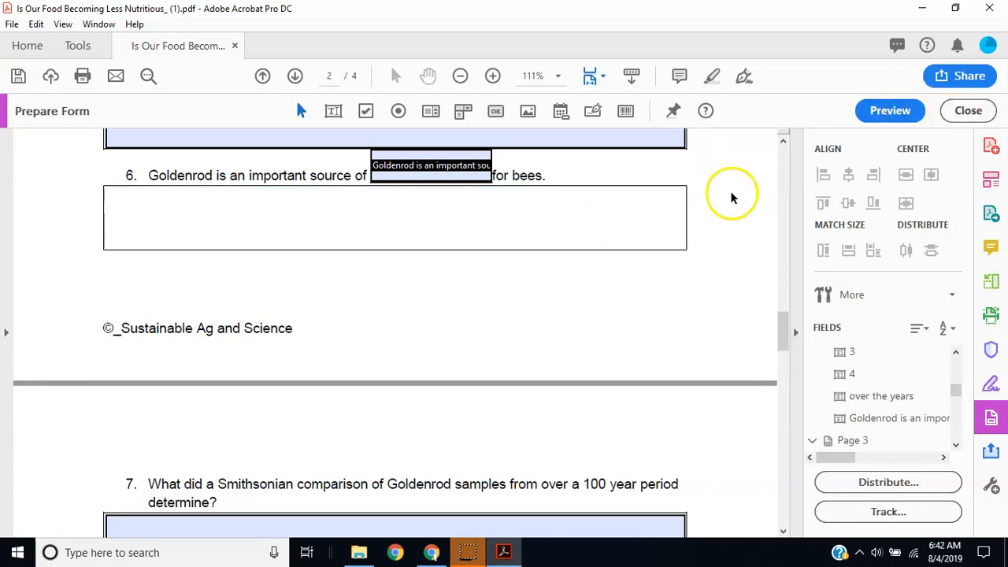
Delete the three form fields in the Decrease column of the Answer Key table on page 4.
left_click_drag(784, 333, 797, 446)
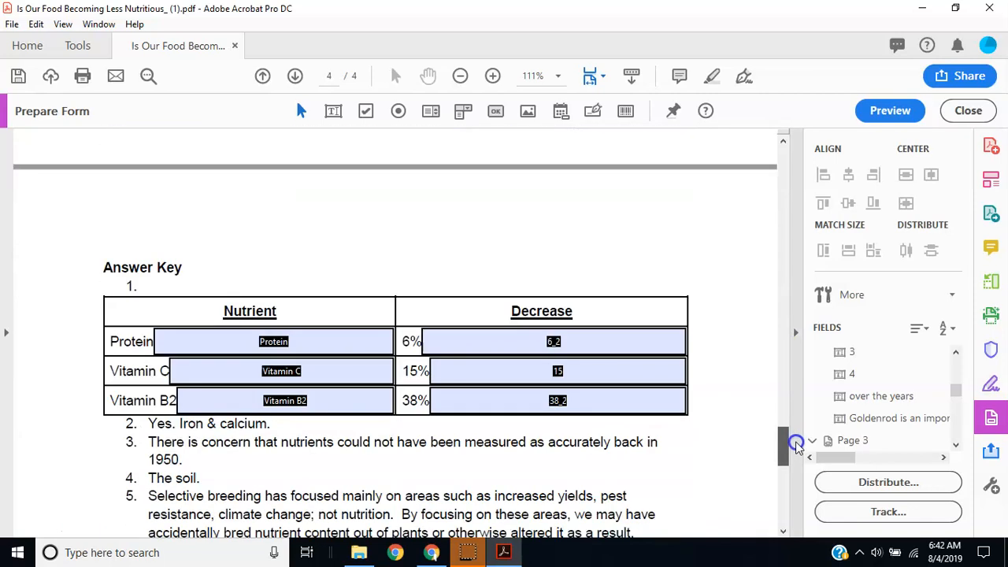
left_click(608, 339)
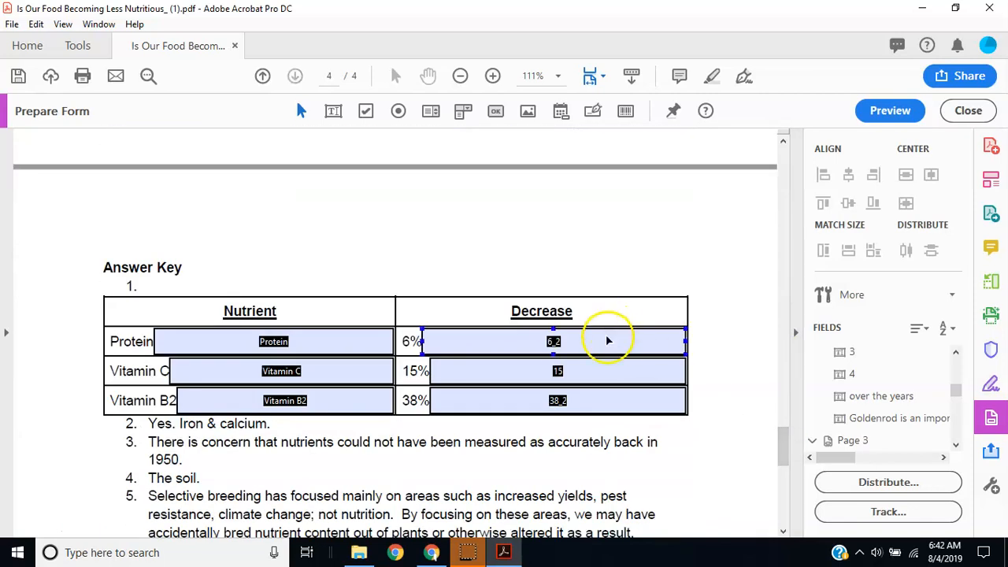
key("Delete")
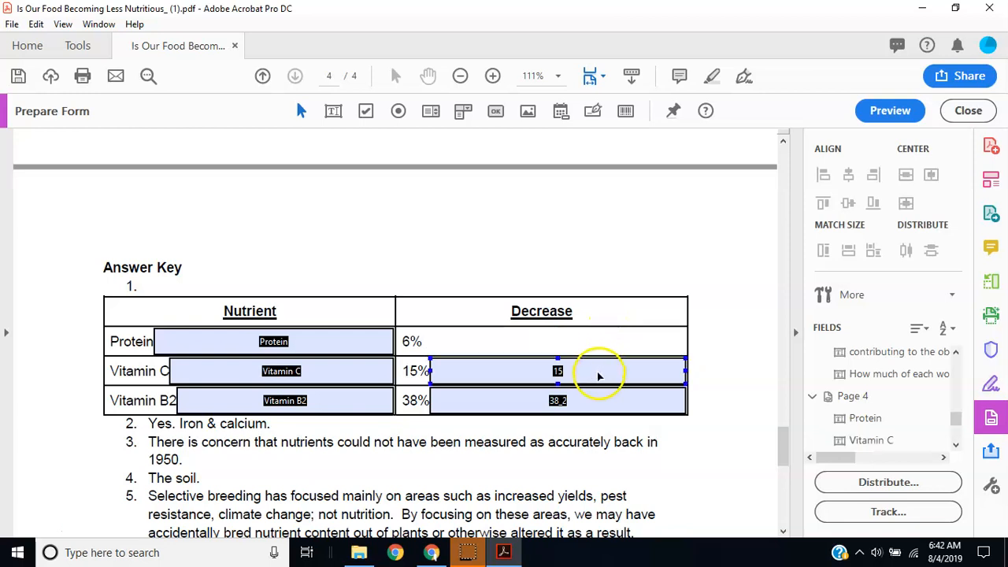
key("Delete")
left_click(598, 398)
key("Delete")
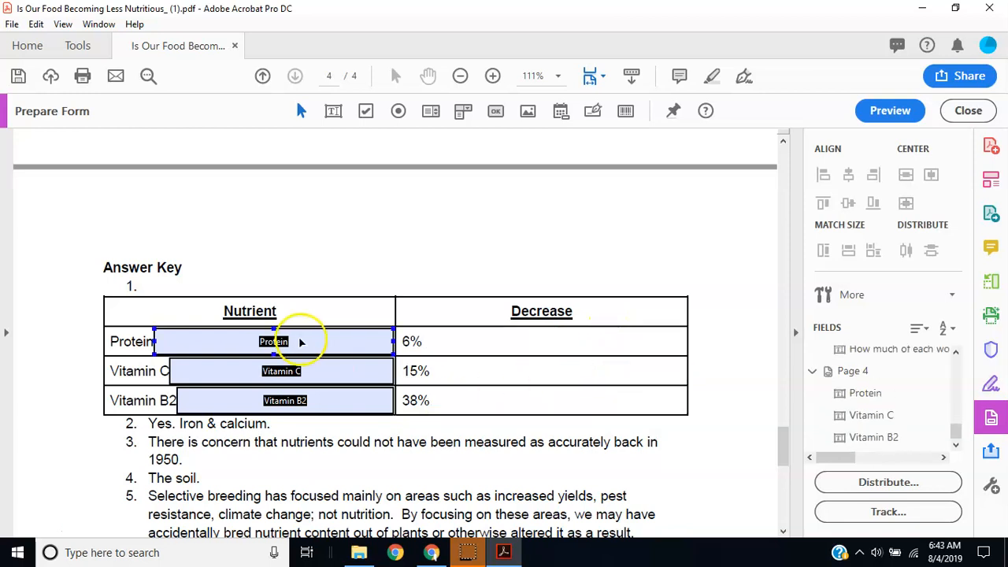
Delete the Protein, Vitamin C and Vitamin B2 form fields in the Nutrient column of the Answer Key table.
key("Delete")
left_click(304, 369)
key("Delete")
left_click(331, 402)
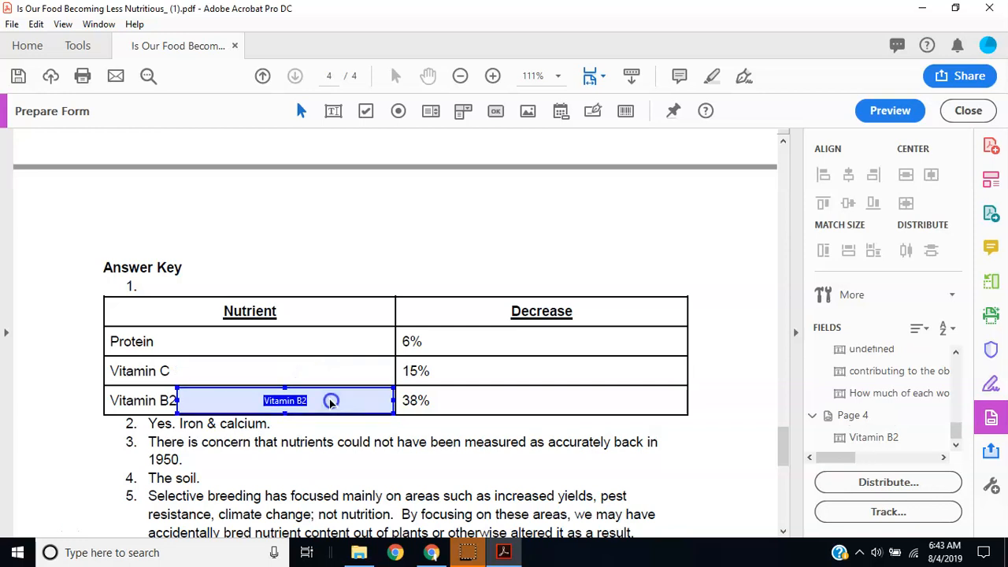
key("Delete")
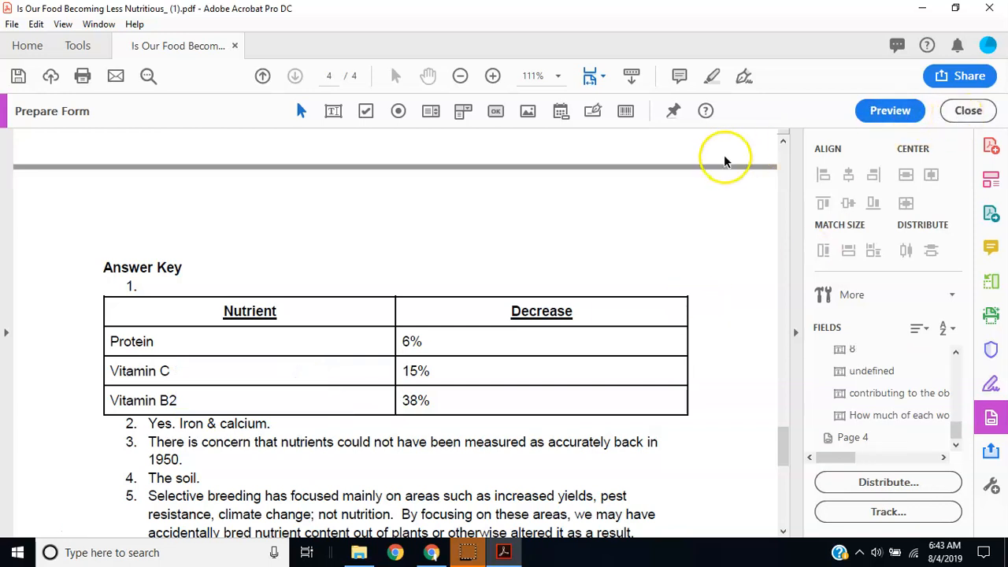
left_click_drag(781, 439, 781, 206)
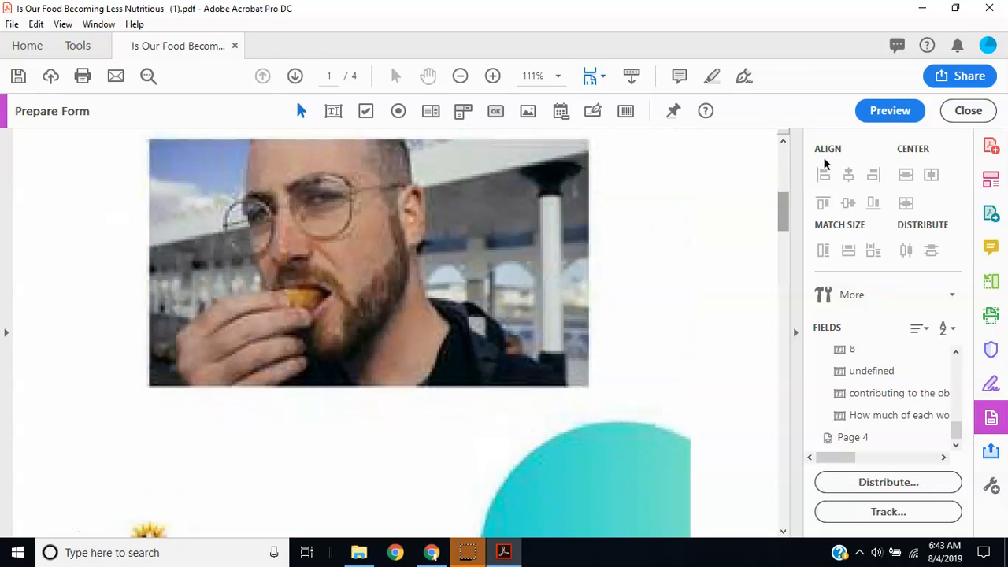
Delete the four border lines of the empty answer box below question 6 on page 2.
left_click(969, 112)
left_click_drag(950, 175, 956, 298)
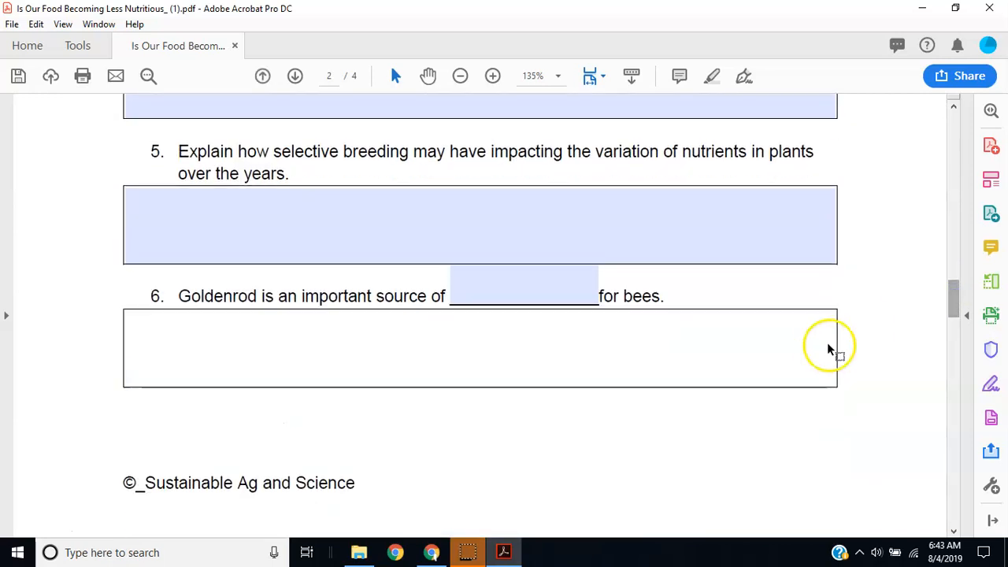
left_click(992, 181)
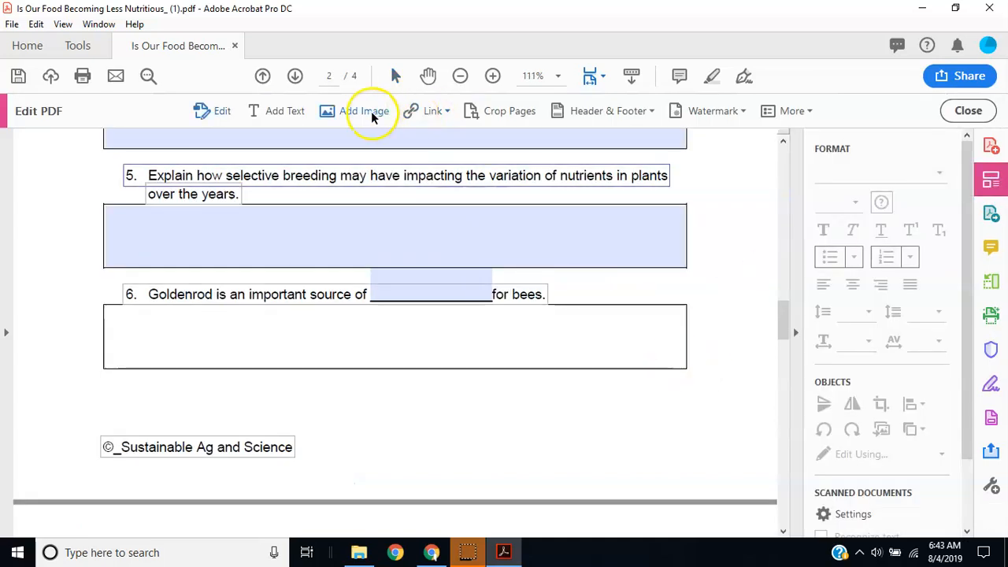
left_click(539, 368)
key("Delete")
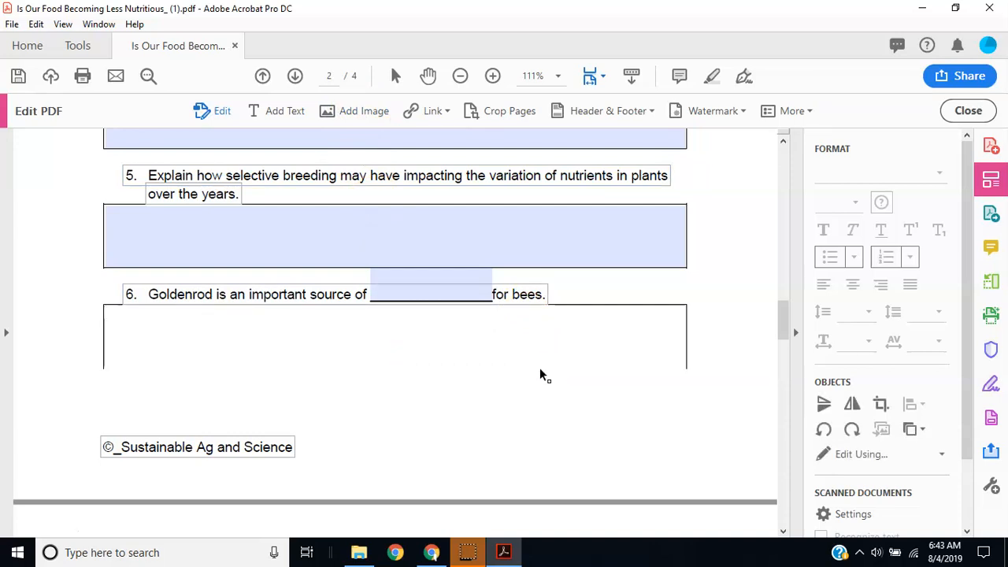
left_click(687, 359)
left_click(667, 306)
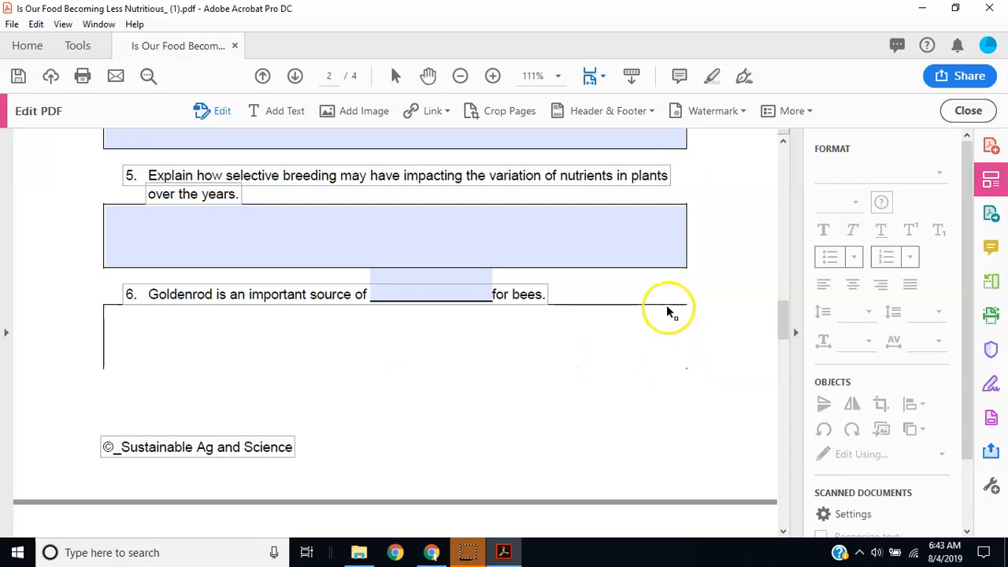
key("Delete")
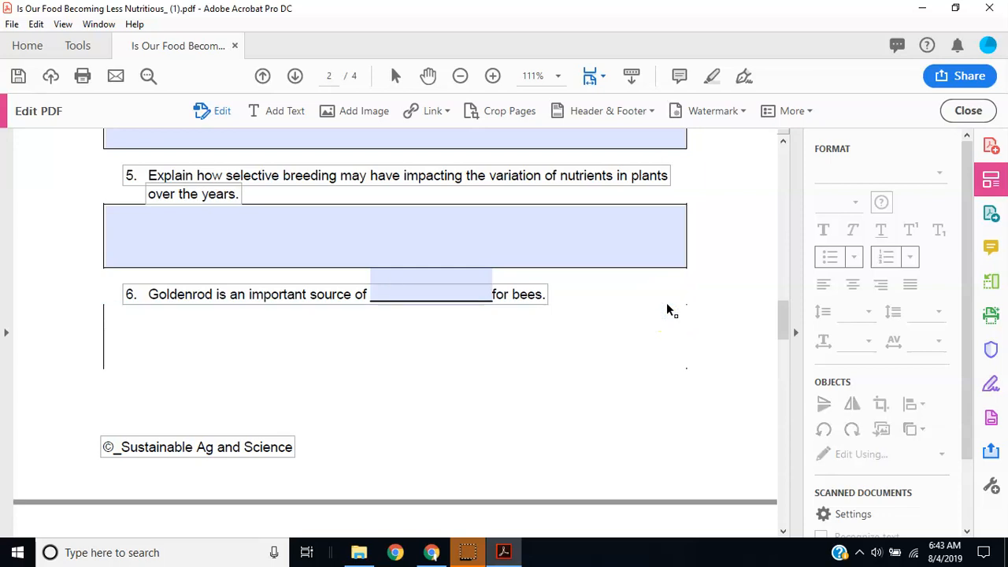
left_click(106, 341)
key("Delete")
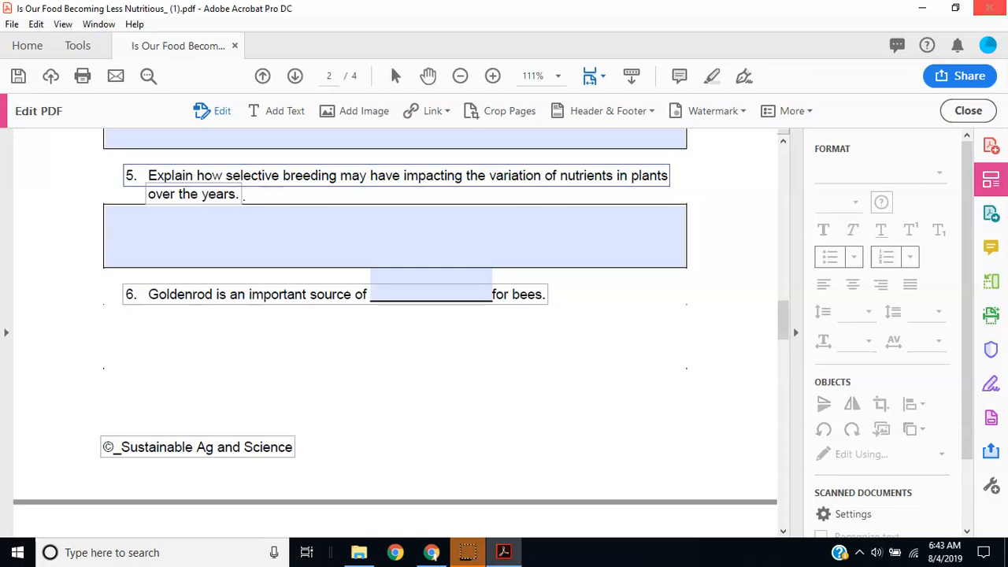
left_click(968, 110)
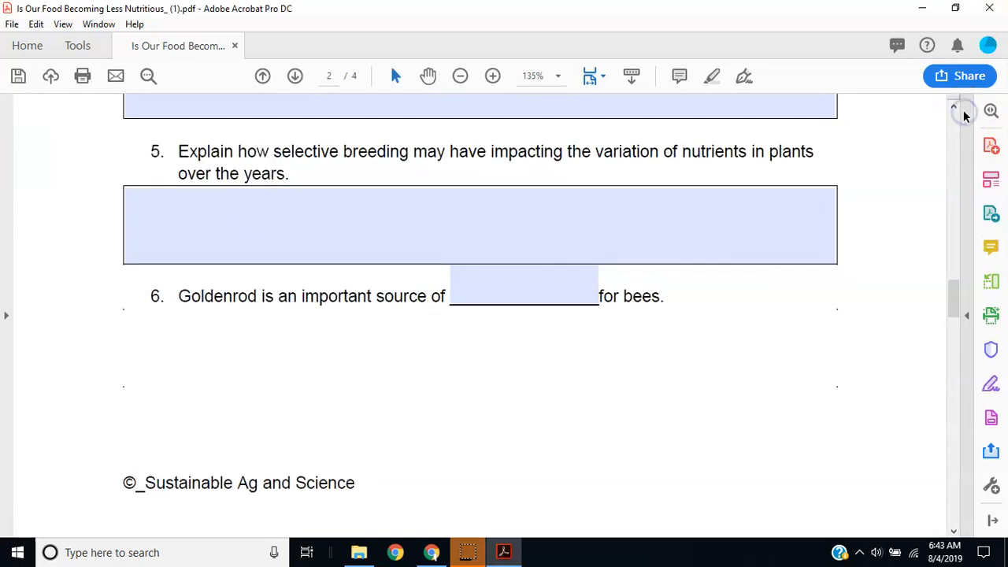
Move the question 6 Goldenrod sentence down, away from the question 5 answer box.
left_click_drag(956, 308, 955, 298)
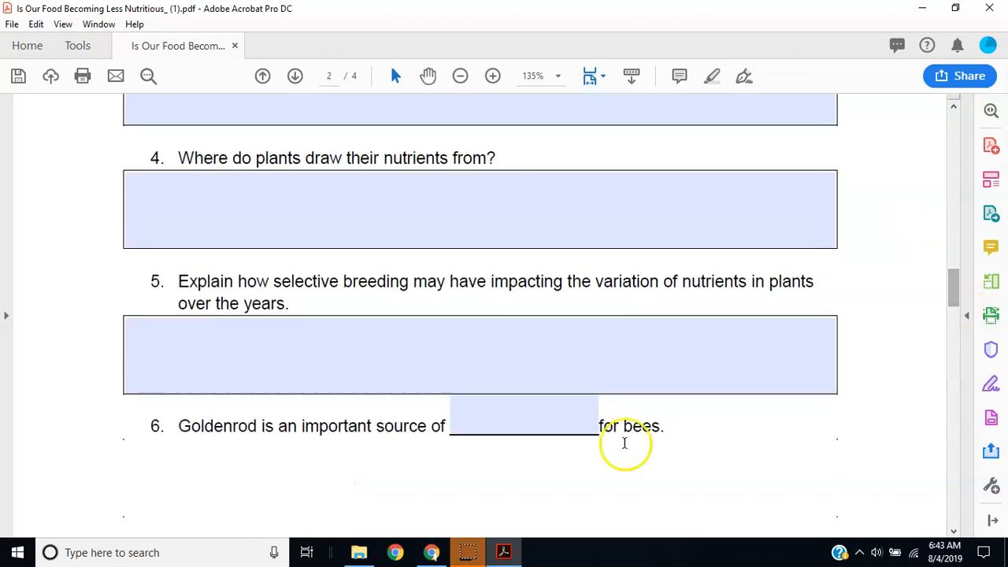
left_click(990, 182)
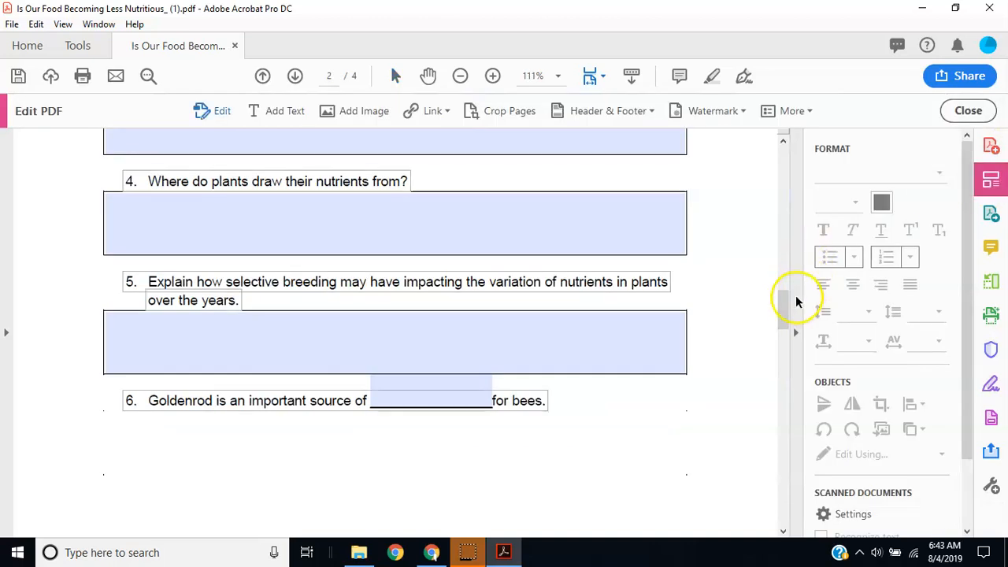
left_click_drag(785, 311, 785, 315)
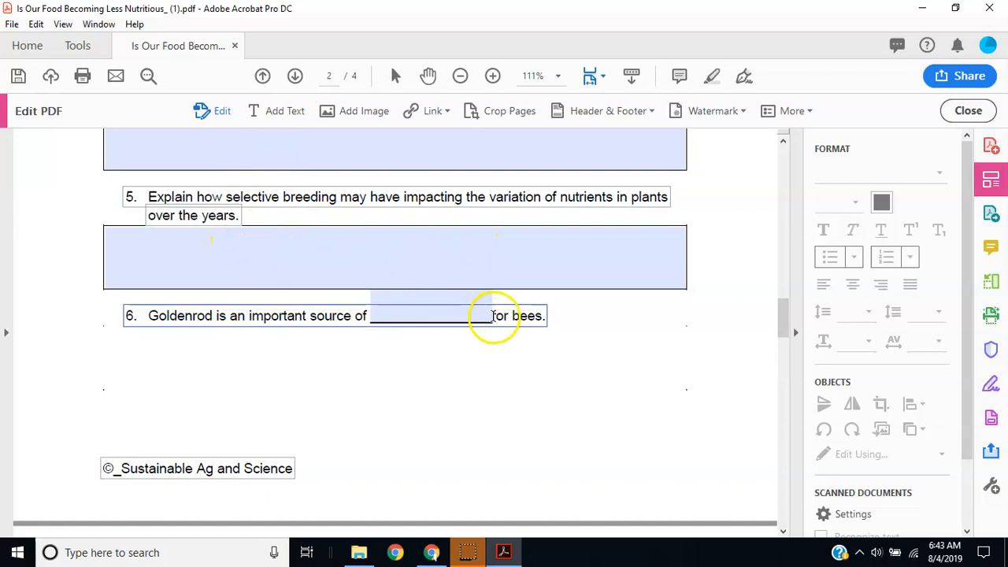
left_click_drag(501, 304, 504, 329)
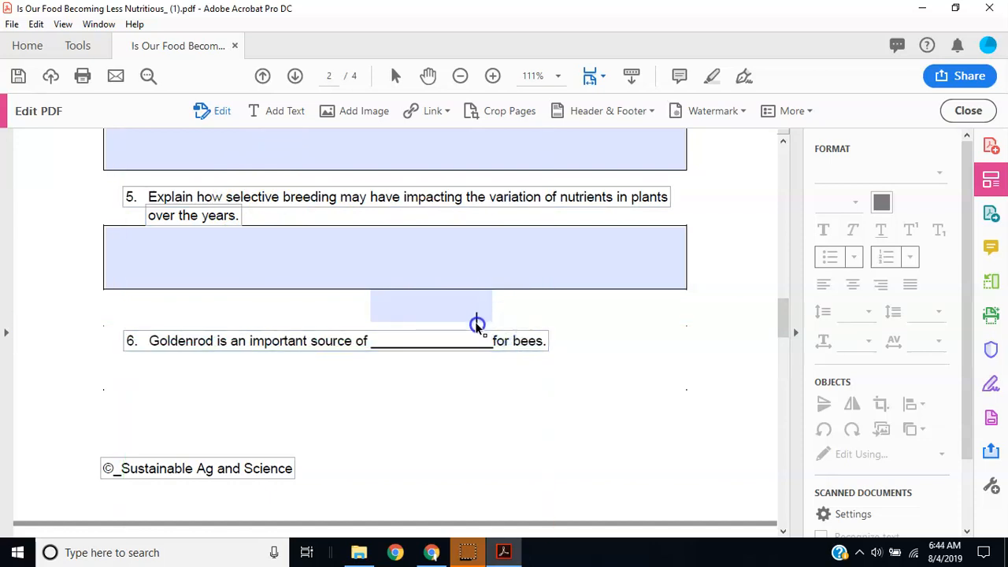
Move the Goldenrod form field down onto the blank line in the question 6 sentence.
left_click(992, 419)
left_click(484, 304)
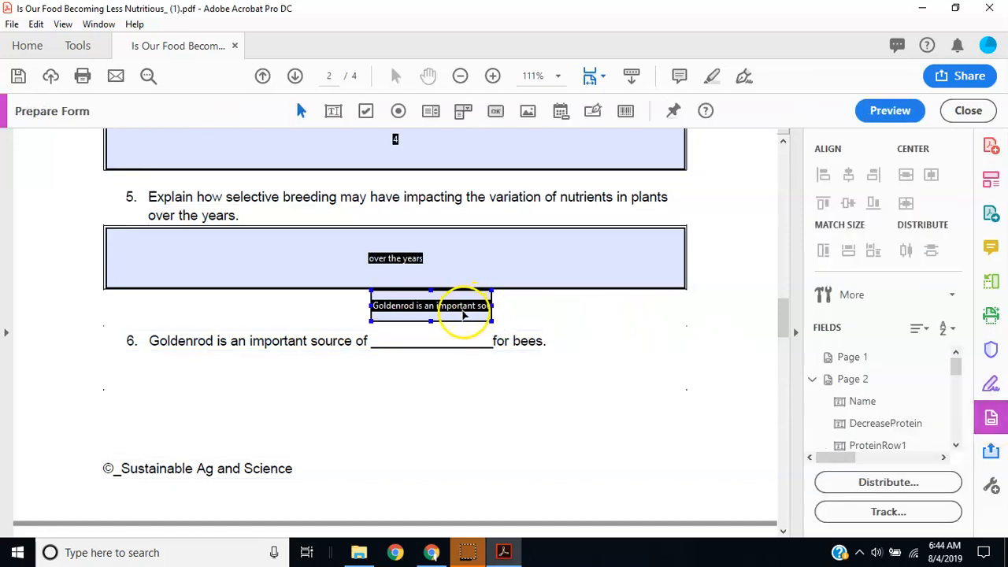
left_click_drag(465, 315, 462, 335)
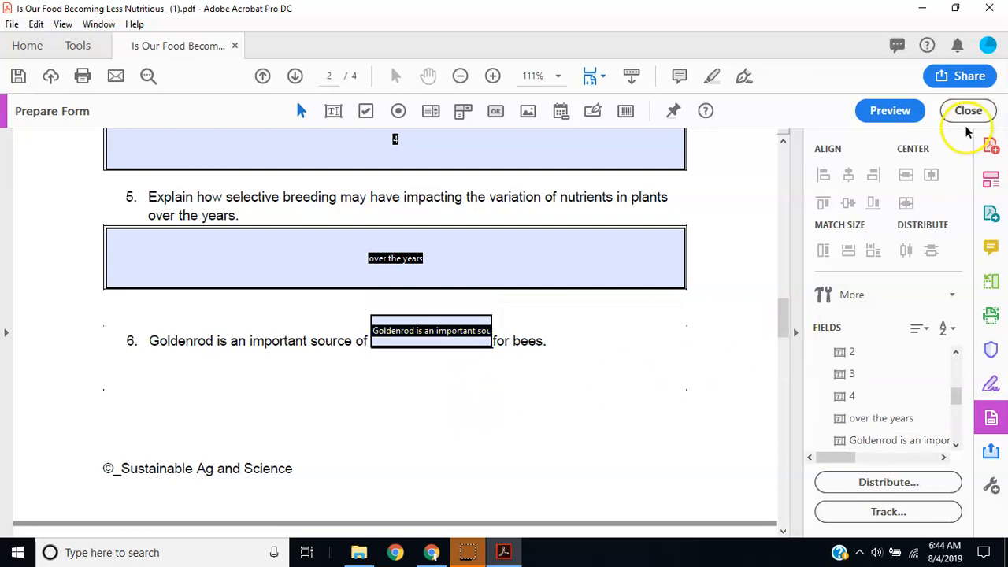
Preview the form and test the question 5 answer field by filling it with three lines of random letters.
left_click(914, 112)
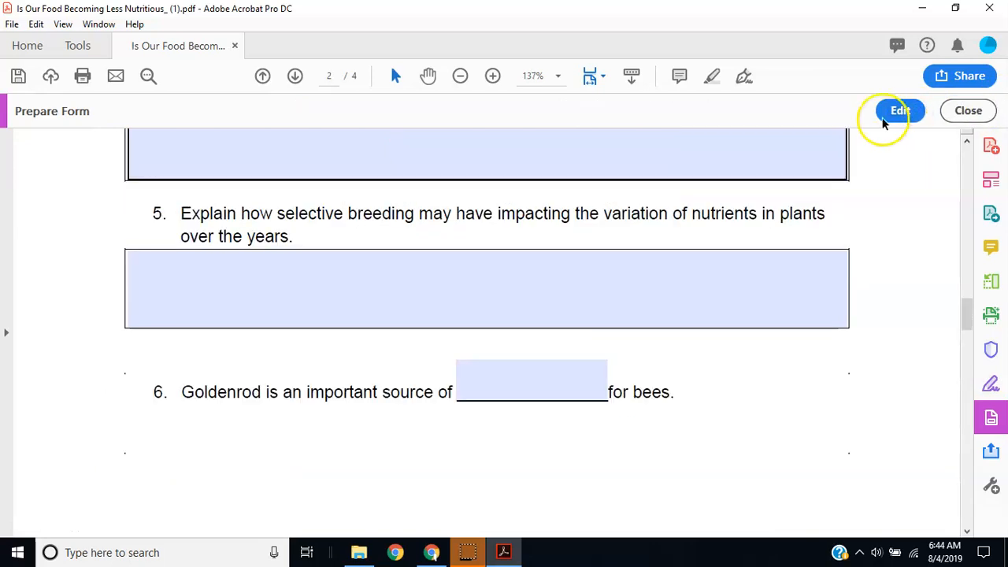
left_click(374, 270)
type("jfakljf")
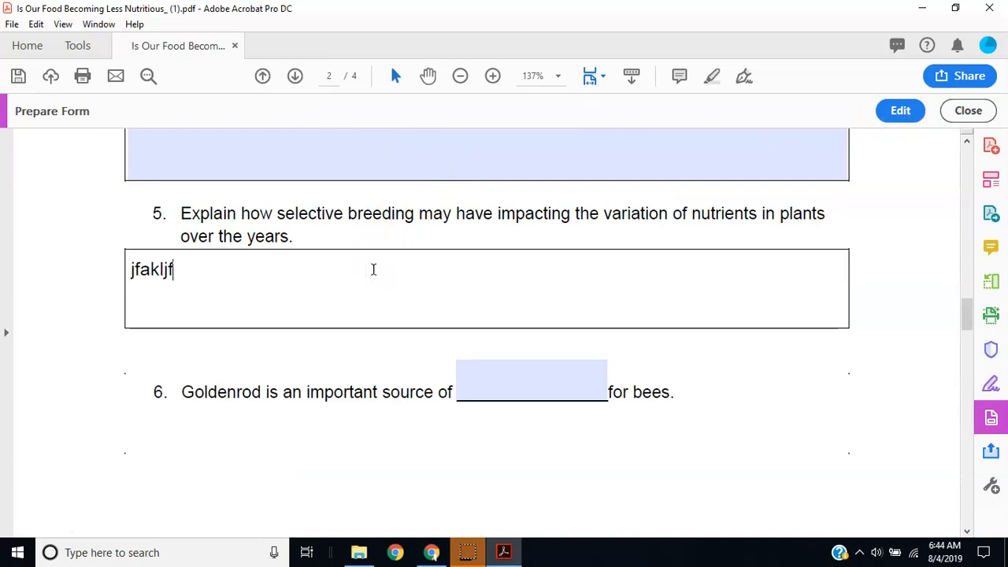
type("aksjdfkjasfjlsdjfkljsdfjfjlafja;l")
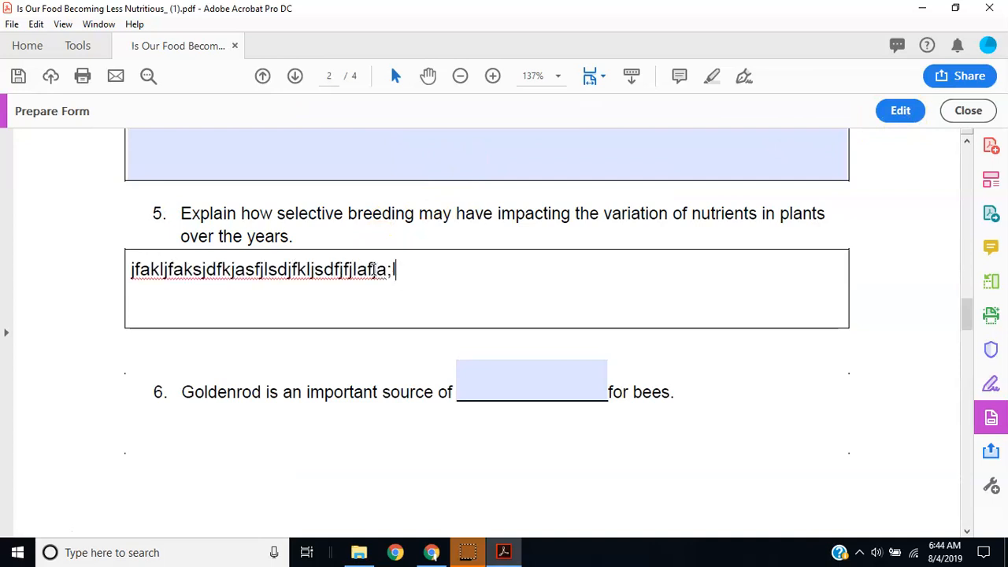
type("fajsdfjkl;ask;flasjd;fljkasfjka;lsdjf;lflk")
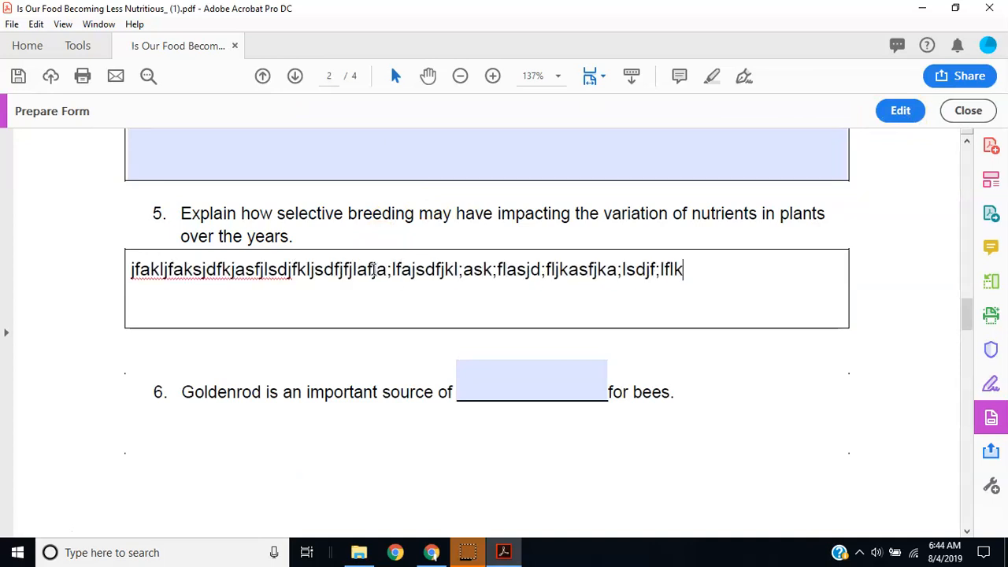
type("asjdfkljafa;lkfjl;aksdj;flajksdfkajsfjafja;lfj;l")
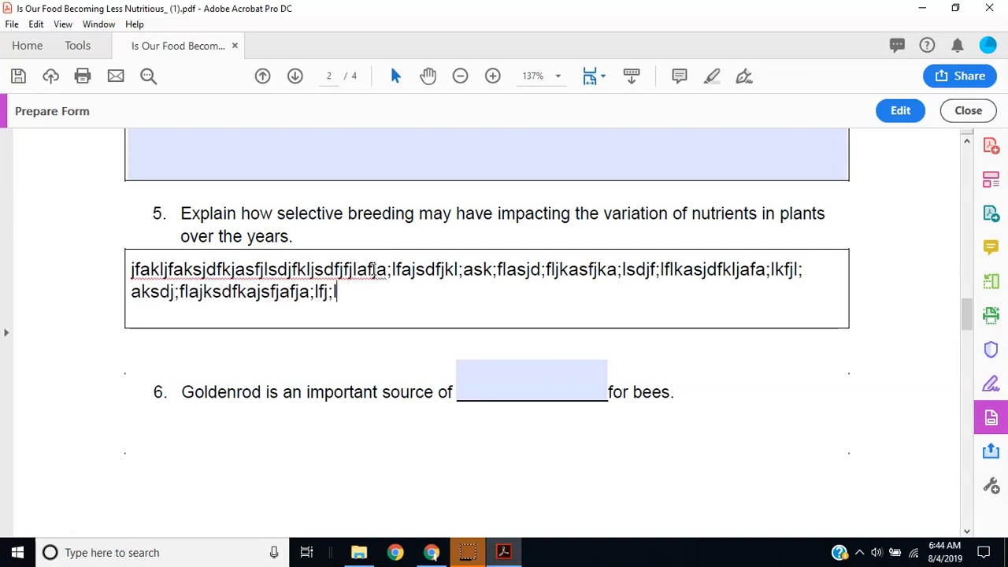
type("aksj;flkajsdfjka;lfjsdj;flajksf;lkjafkljasldkfja;lf;l")
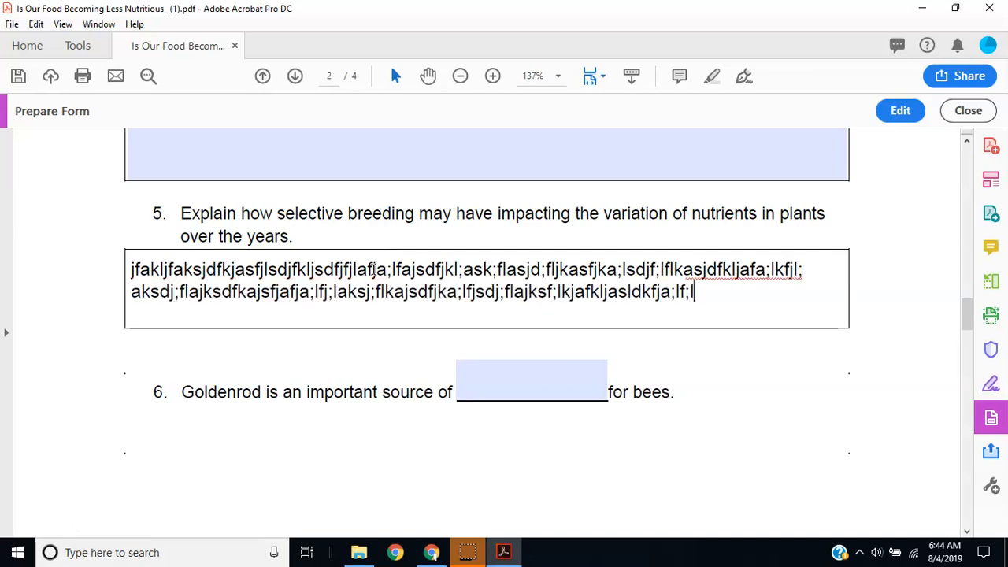
type("akjsdf;lajk;flkajsdfjkafja;lfja;lksjfajf;laksdjflkjaslfjals")
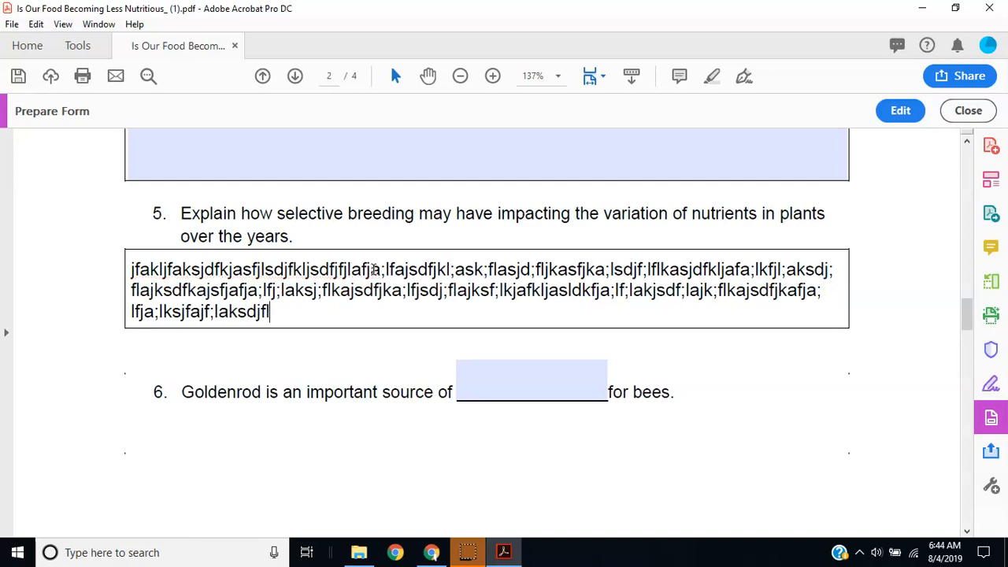
key("Left")
key("Left")
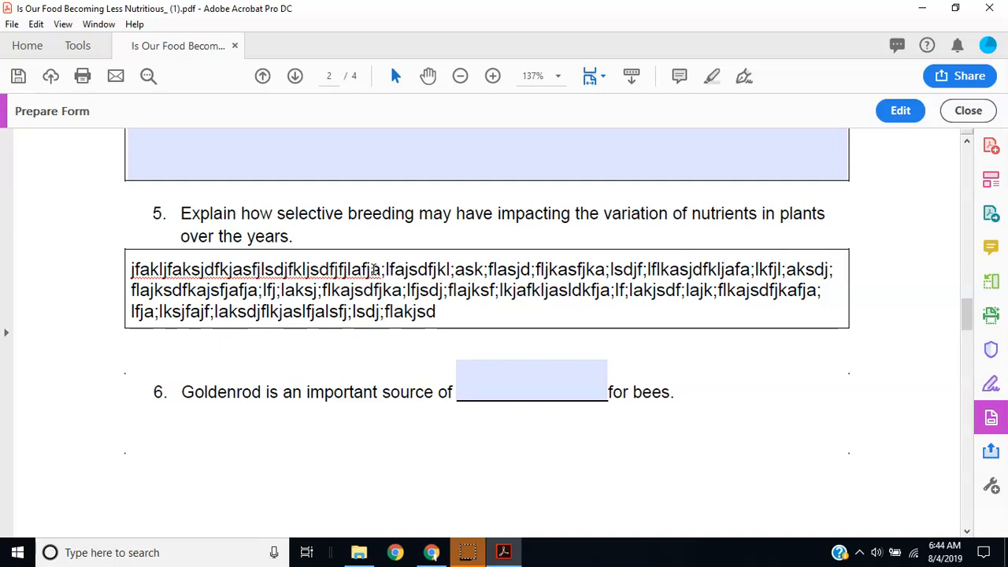
Clear all the test text from the question 5 answer field.
double_click(469, 291)
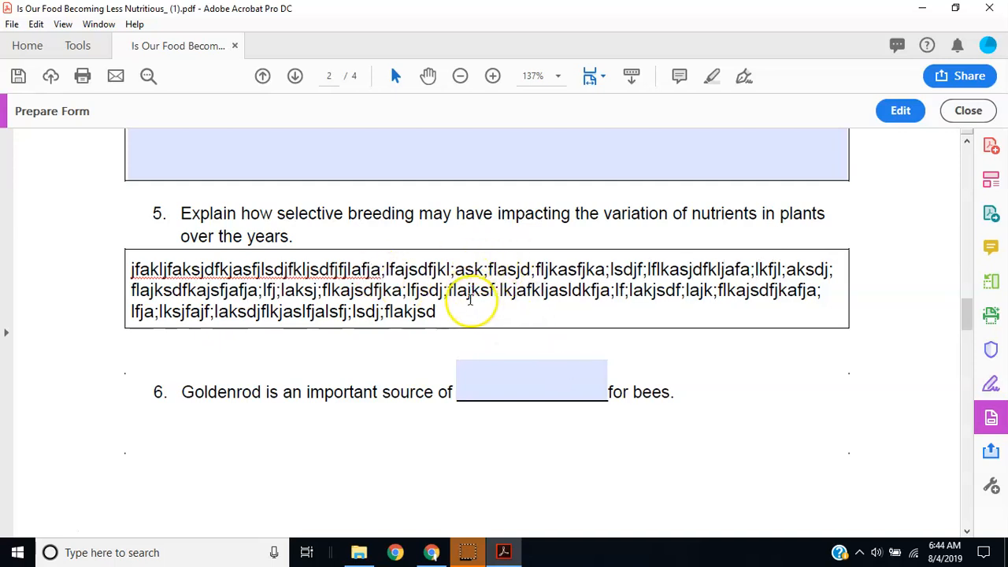
left_click_drag(450, 310, 75, 253)
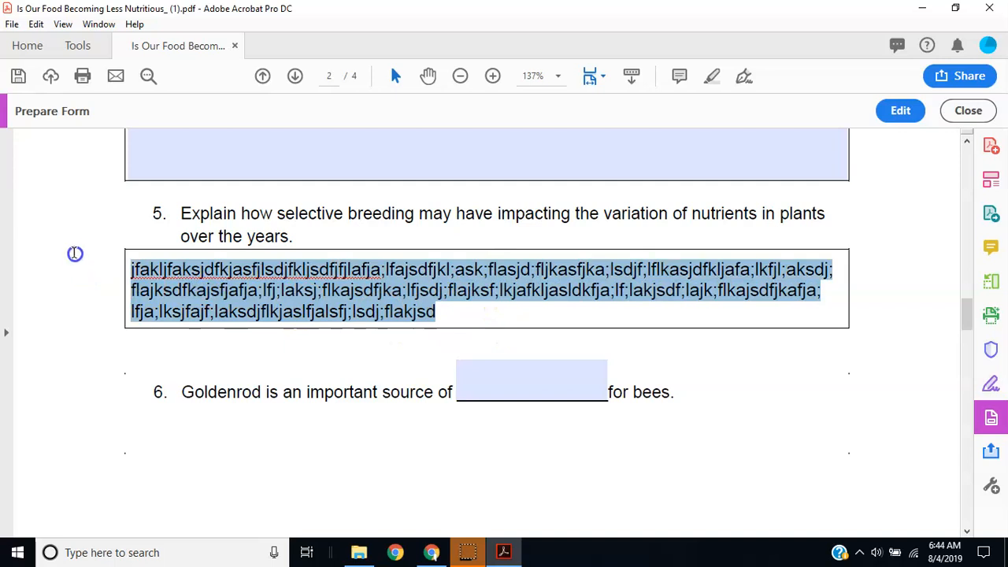
key("BackSpace")
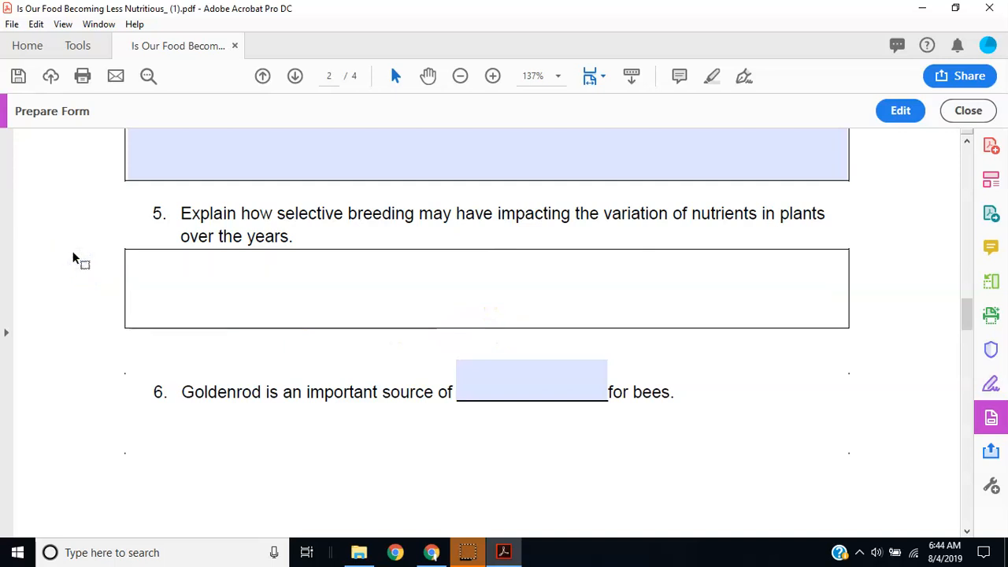
left_click(877, 299)
Leave form preparation and save the PDF in the New Files to add folder as "Is Our Food Becoming Less Nutritious fillable.pdf".
left_click_drag(967, 317, 916, 130)
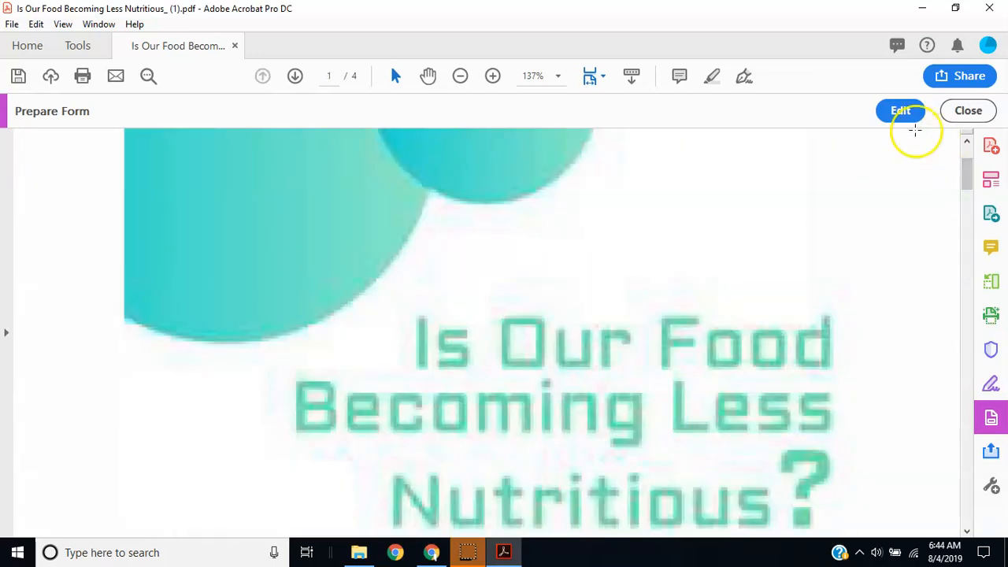
left_click(967, 111)
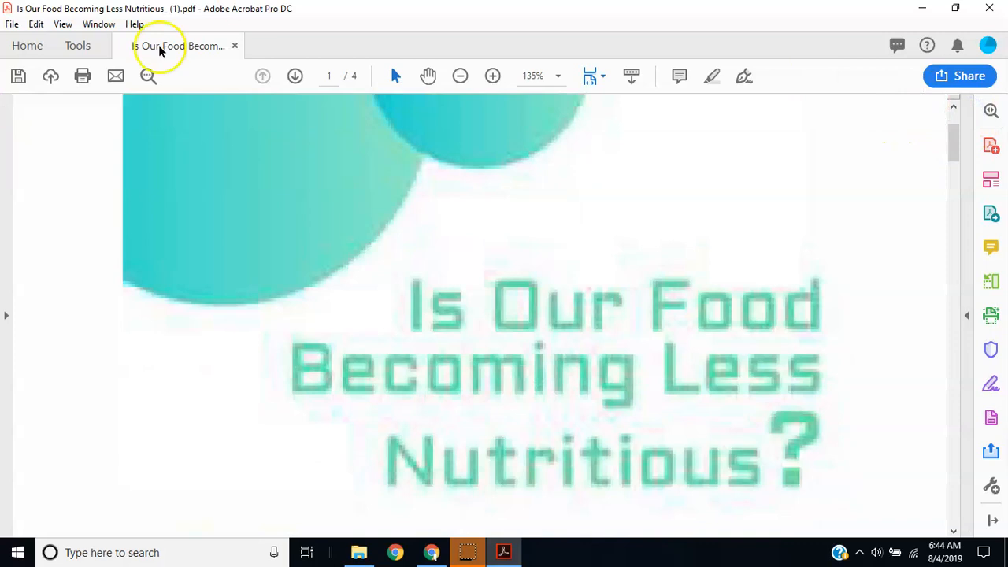
left_click(17, 82)
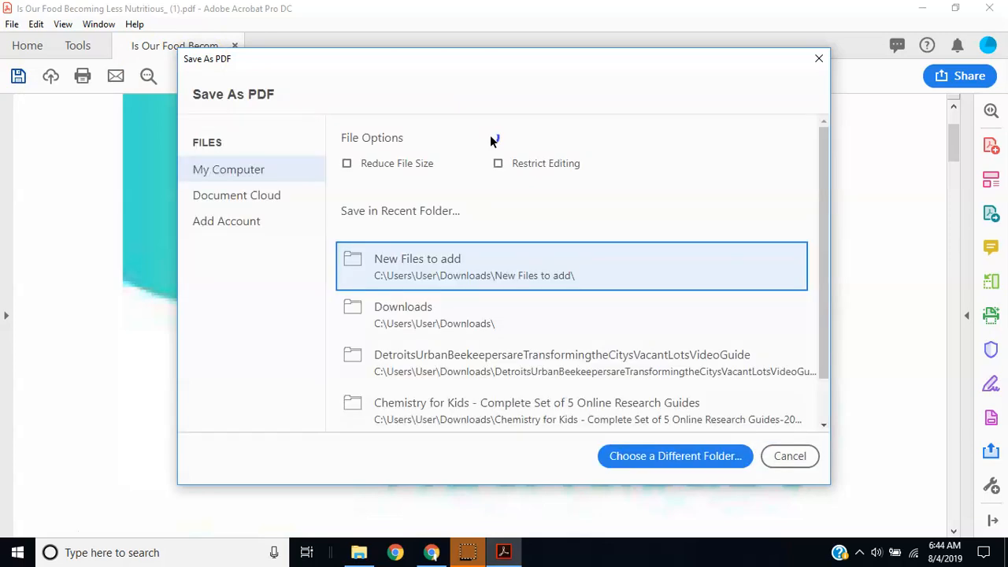
left_click(447, 266)
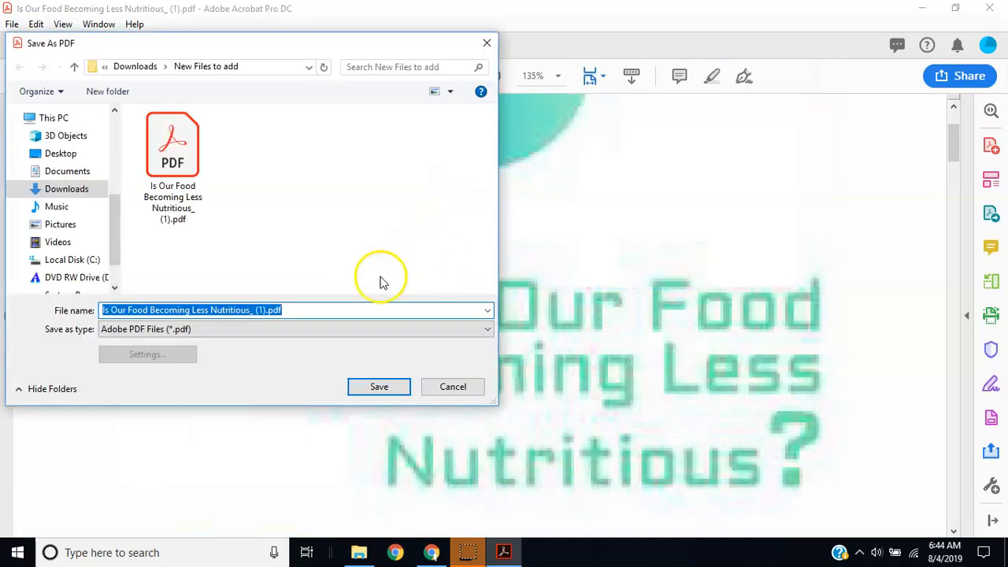
left_click(266, 309)
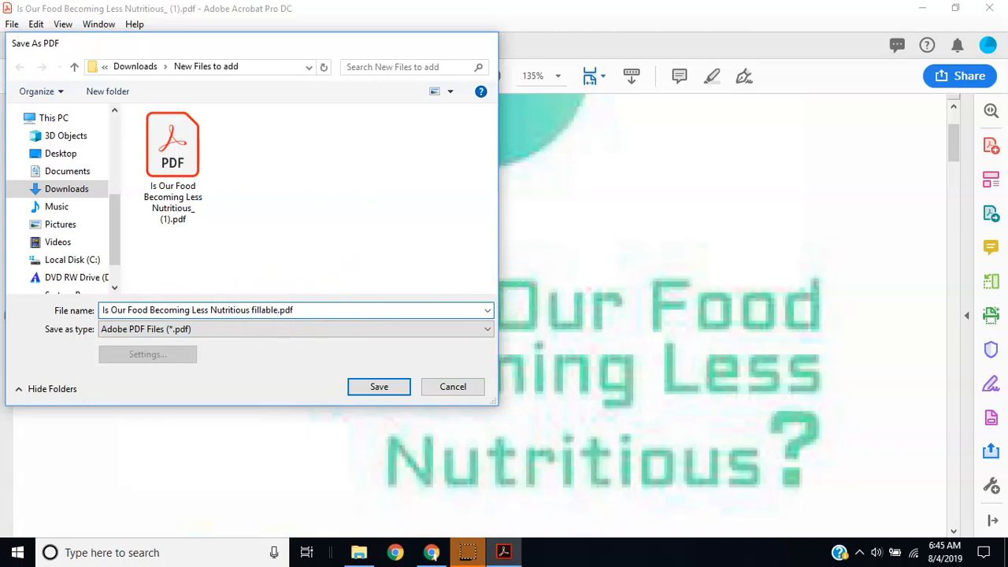
key("Return")
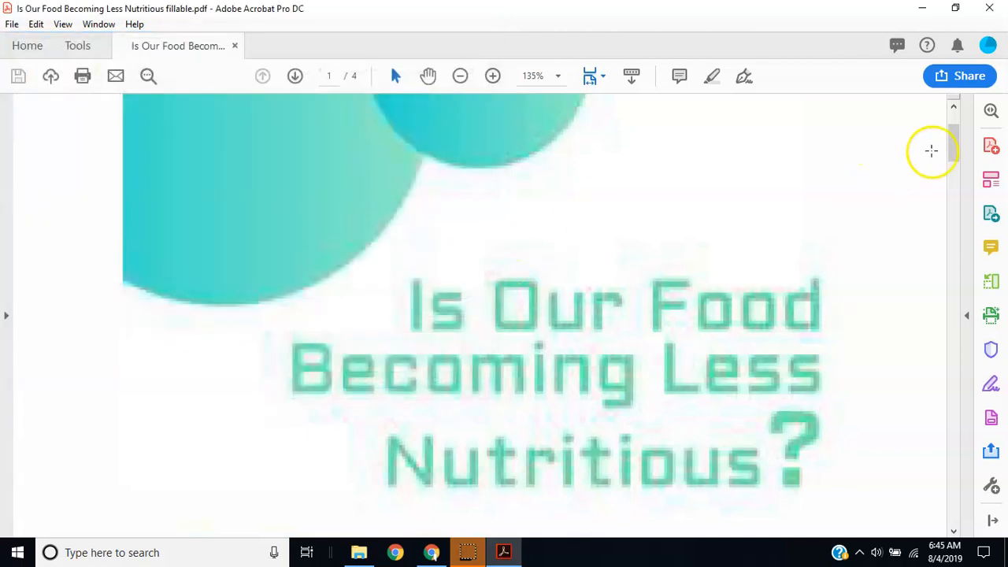
Enter PDF editing and delete the stray underscore after the © symbol in the page 2 footer.
left_click_drag(956, 144, 953, 411)
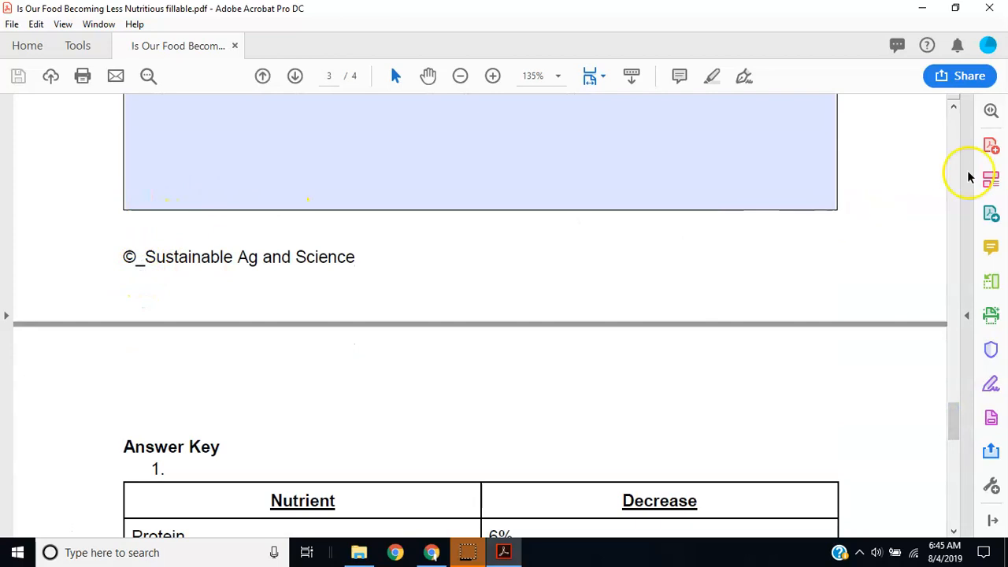
left_click(991, 148)
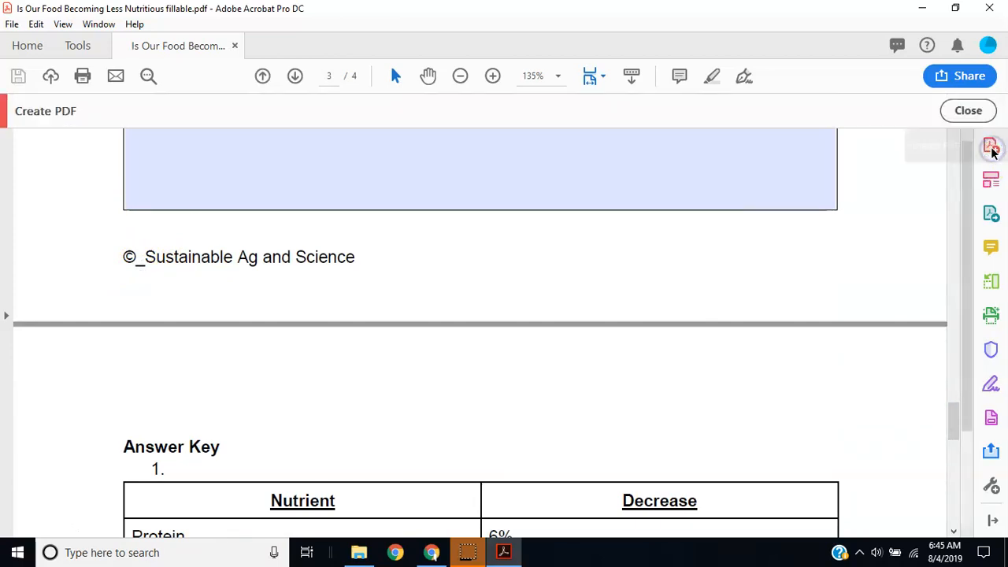
left_click(968, 111)
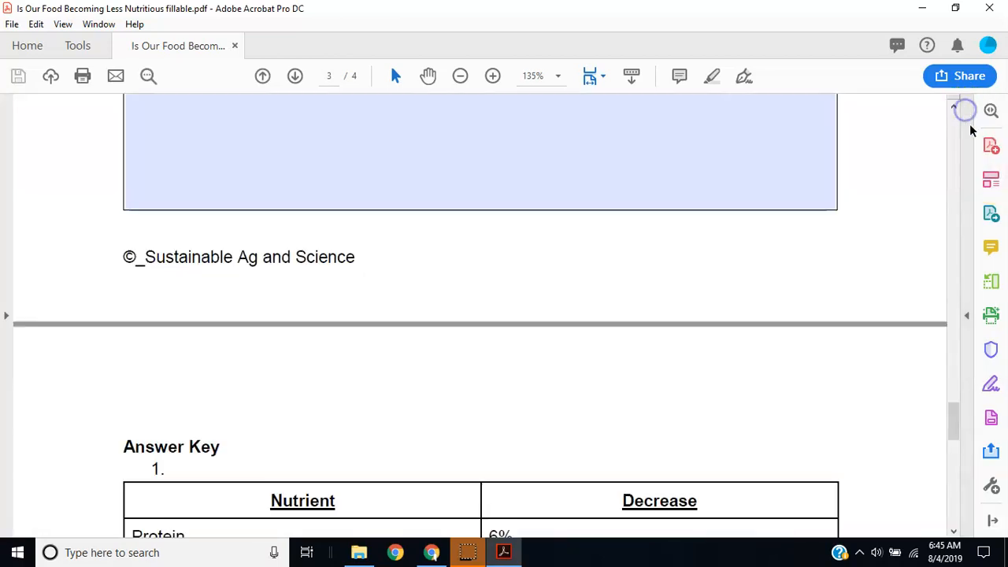
left_click(991, 179)
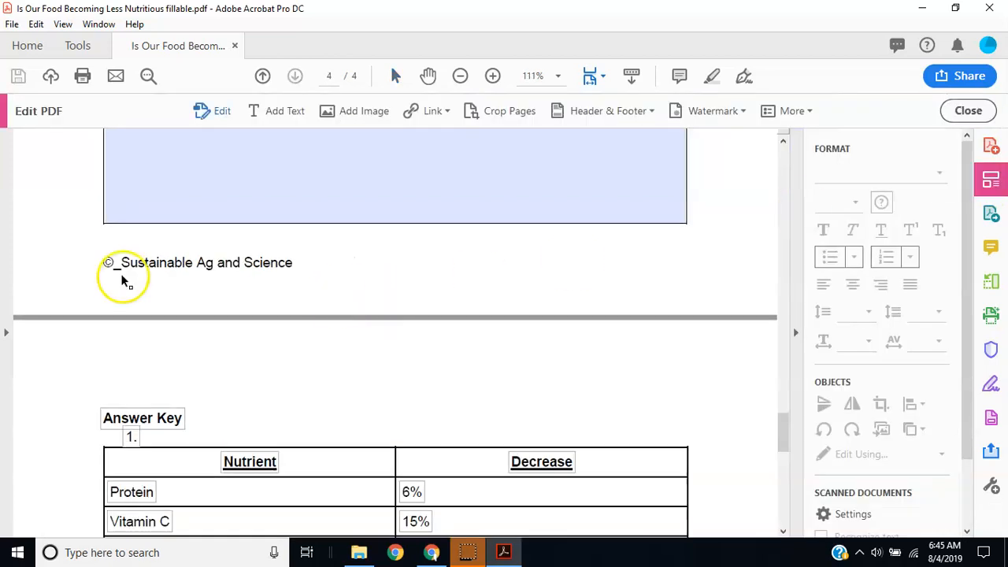
scroll(122, 272, "up", 10)
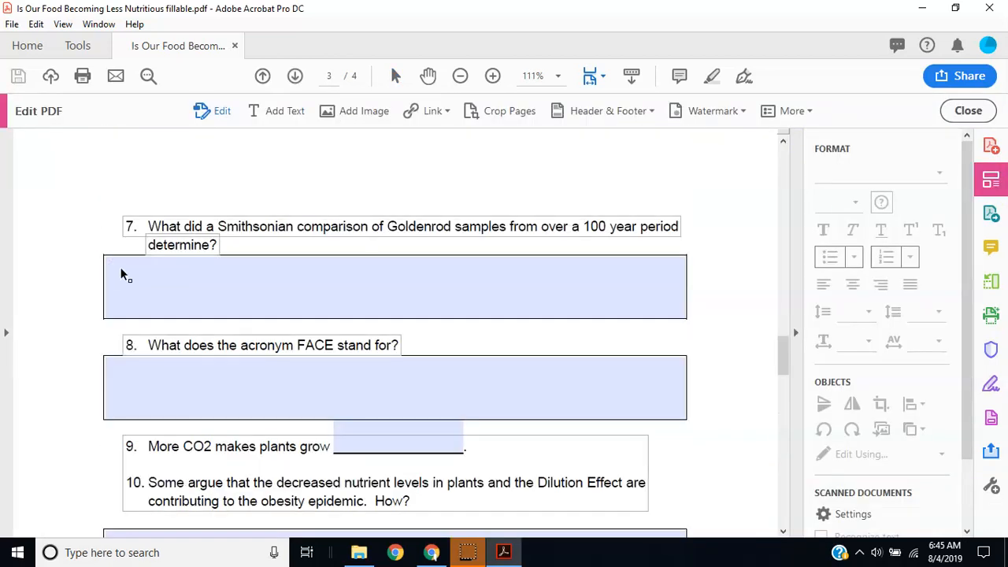
left_click_drag(785, 349, 779, 319)
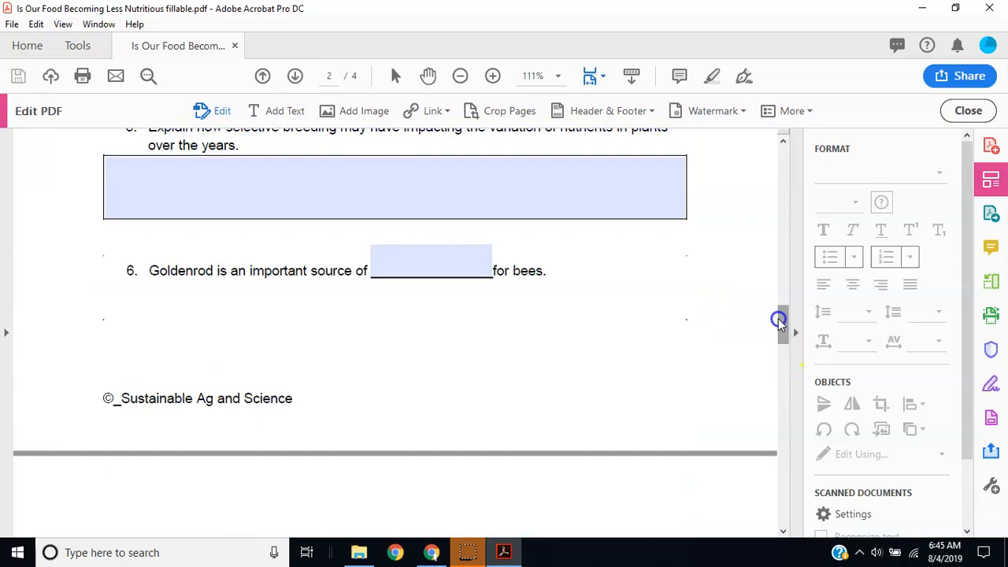
left_click(120, 400)
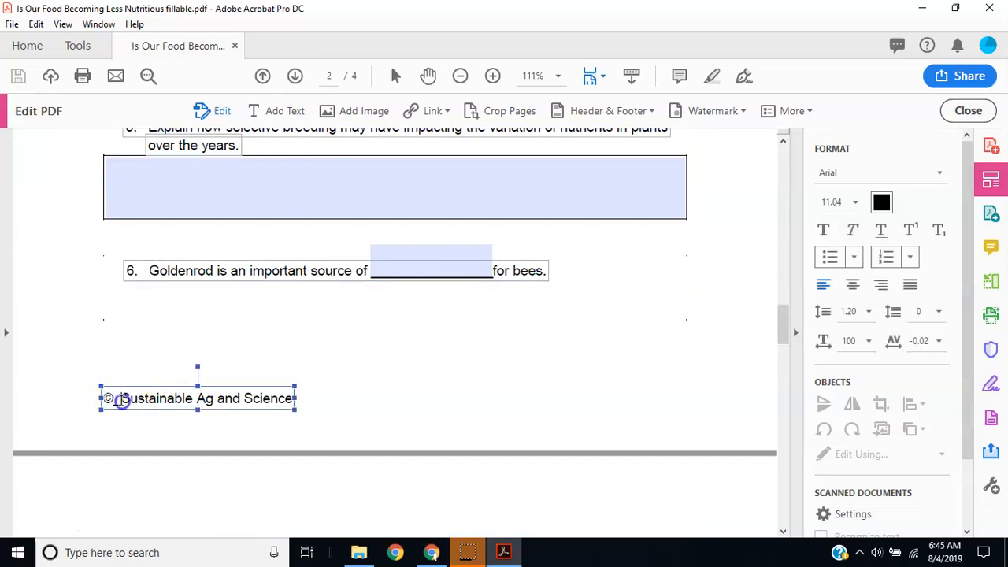
key("BackSpace")
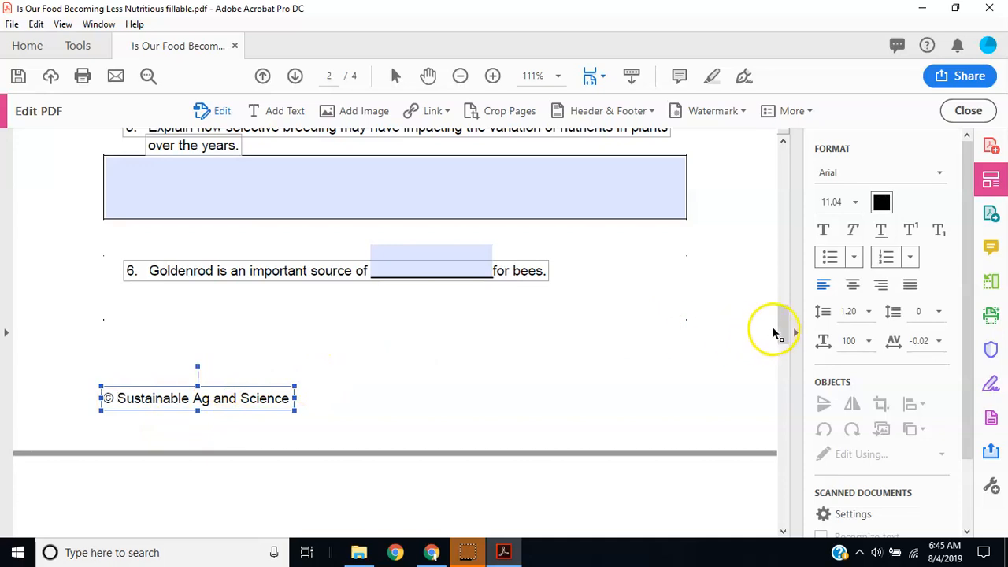
Delete the stray underscore after the © symbol in the "Sustainable Ag and Science" footers on pages 3 and 4.
left_click_drag(783, 331, 778, 429)
left_click(113, 301)
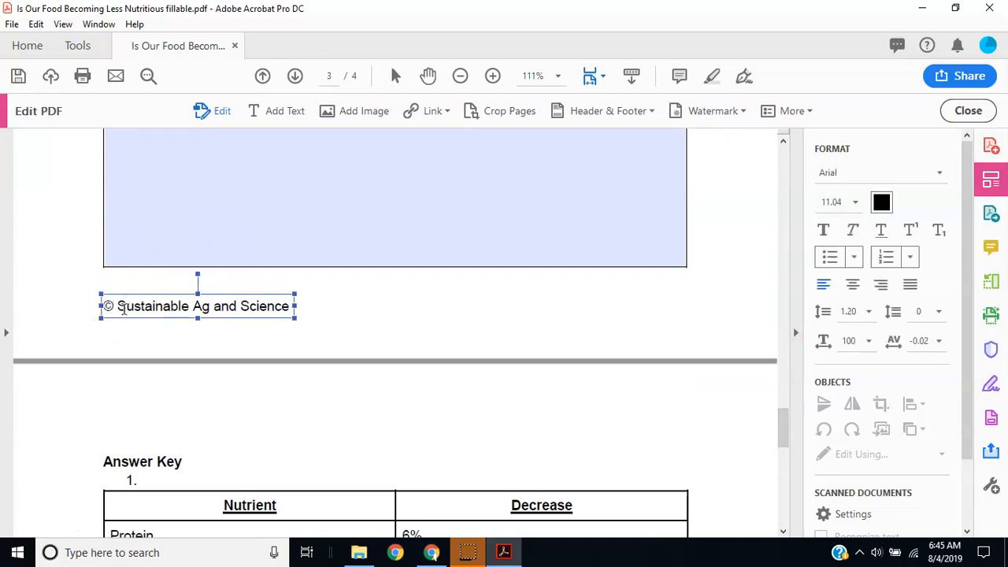
left_click_drag(779, 421, 785, 513)
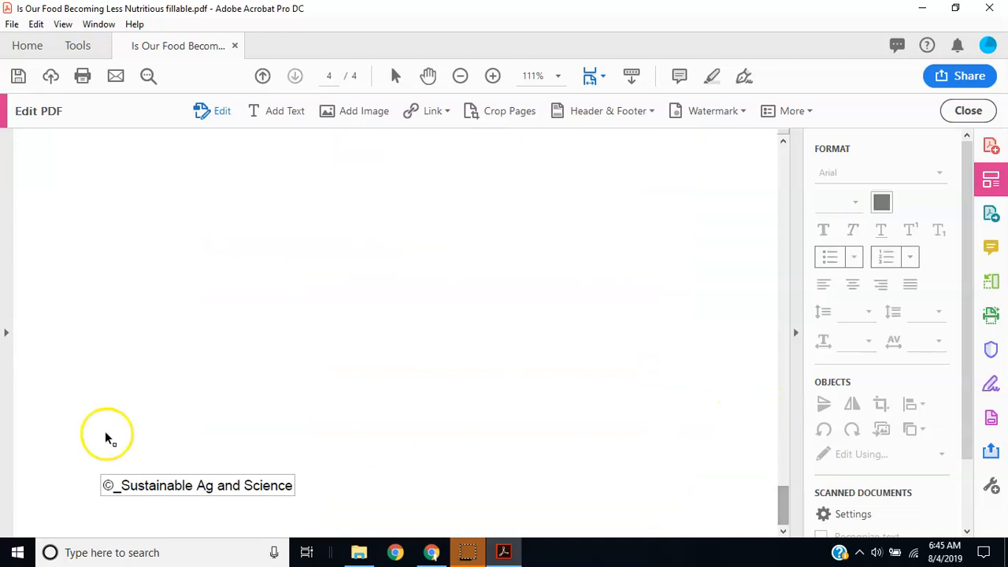
left_click(126, 485)
key("BackSpace")
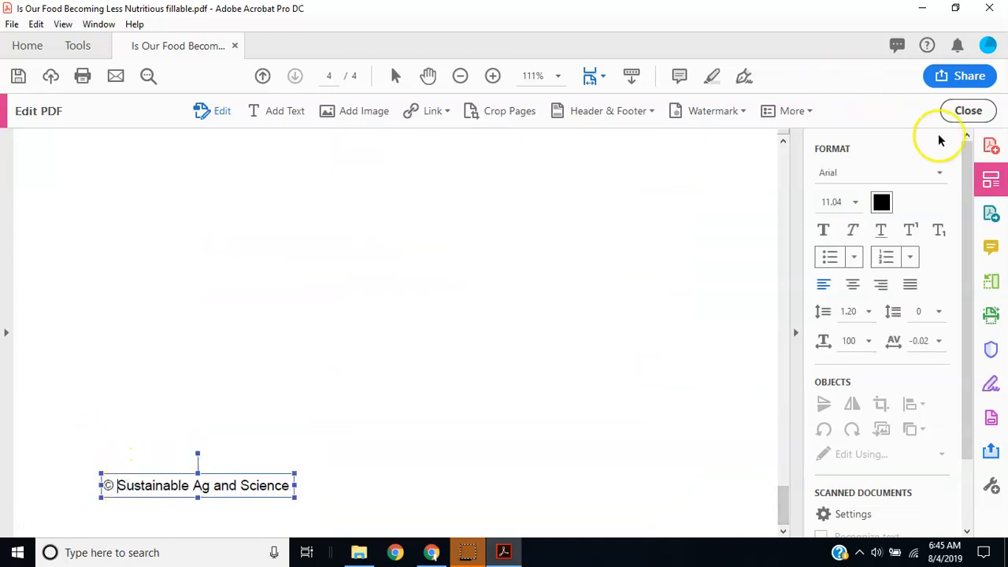
Leave PDF editing and save the corrected fillable worksheet.
left_click(968, 111)
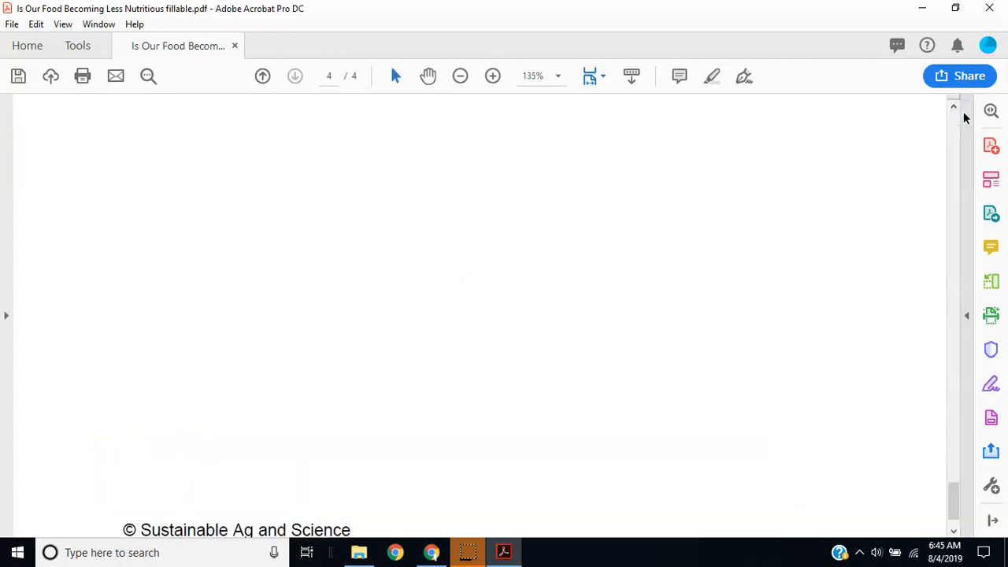
left_click(19, 76)
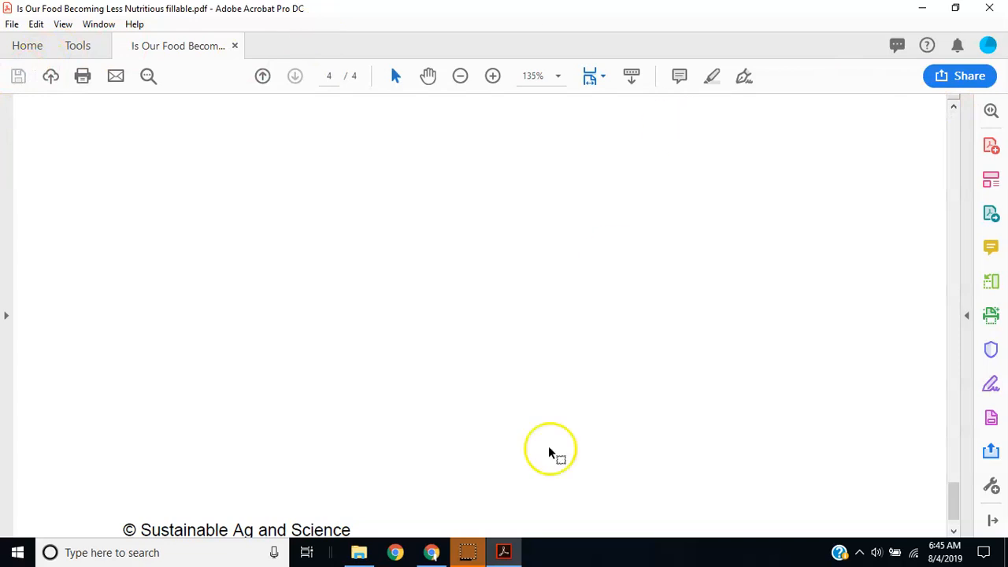